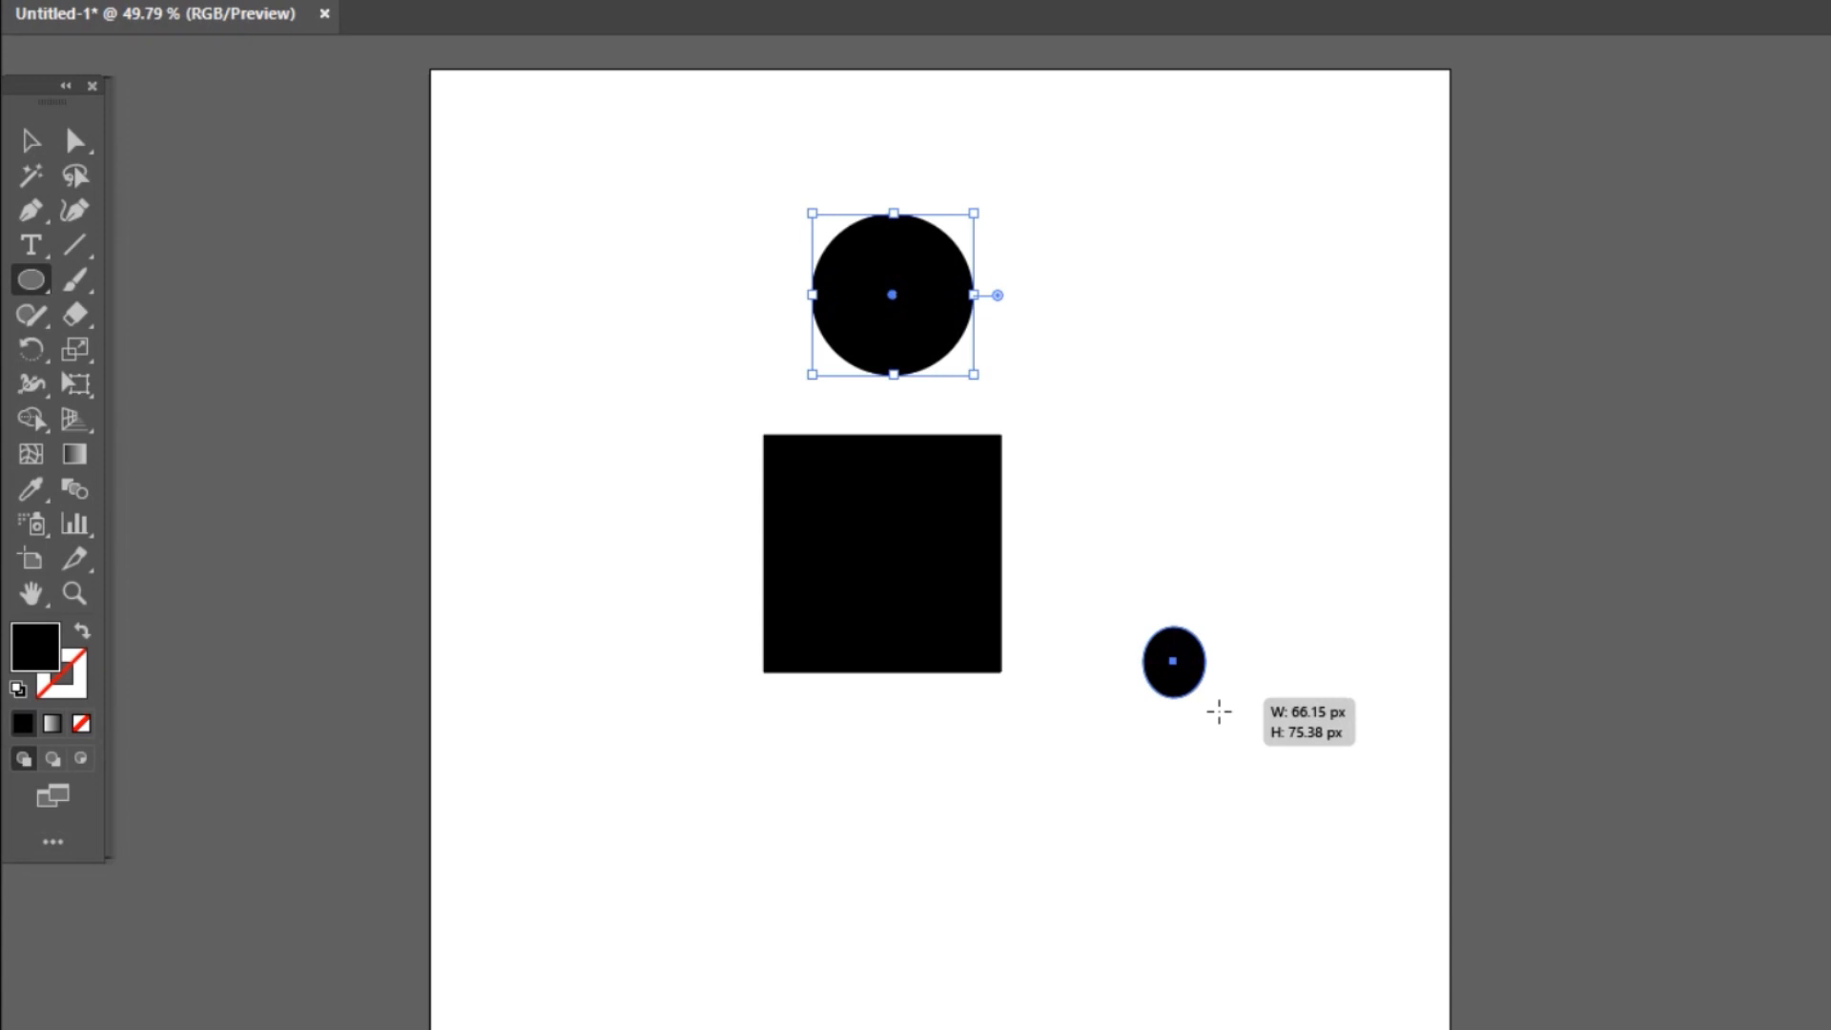
Draw a large circle beside the lower part of the square, and deselect it.
mouse_move(1219, 712)
left_mouse_down()
mouse_move(1271, 740)
mouse_move(1226, 687)
mouse_move(1279, 752)
mouse_move(1252, 703)
mouse_move(1176, 665)
mouse_move(1312, 772)
mouse_move(1169, 667)
mouse_move(1292, 782)
mouse_move(1265, 755)
left_mouse_up()
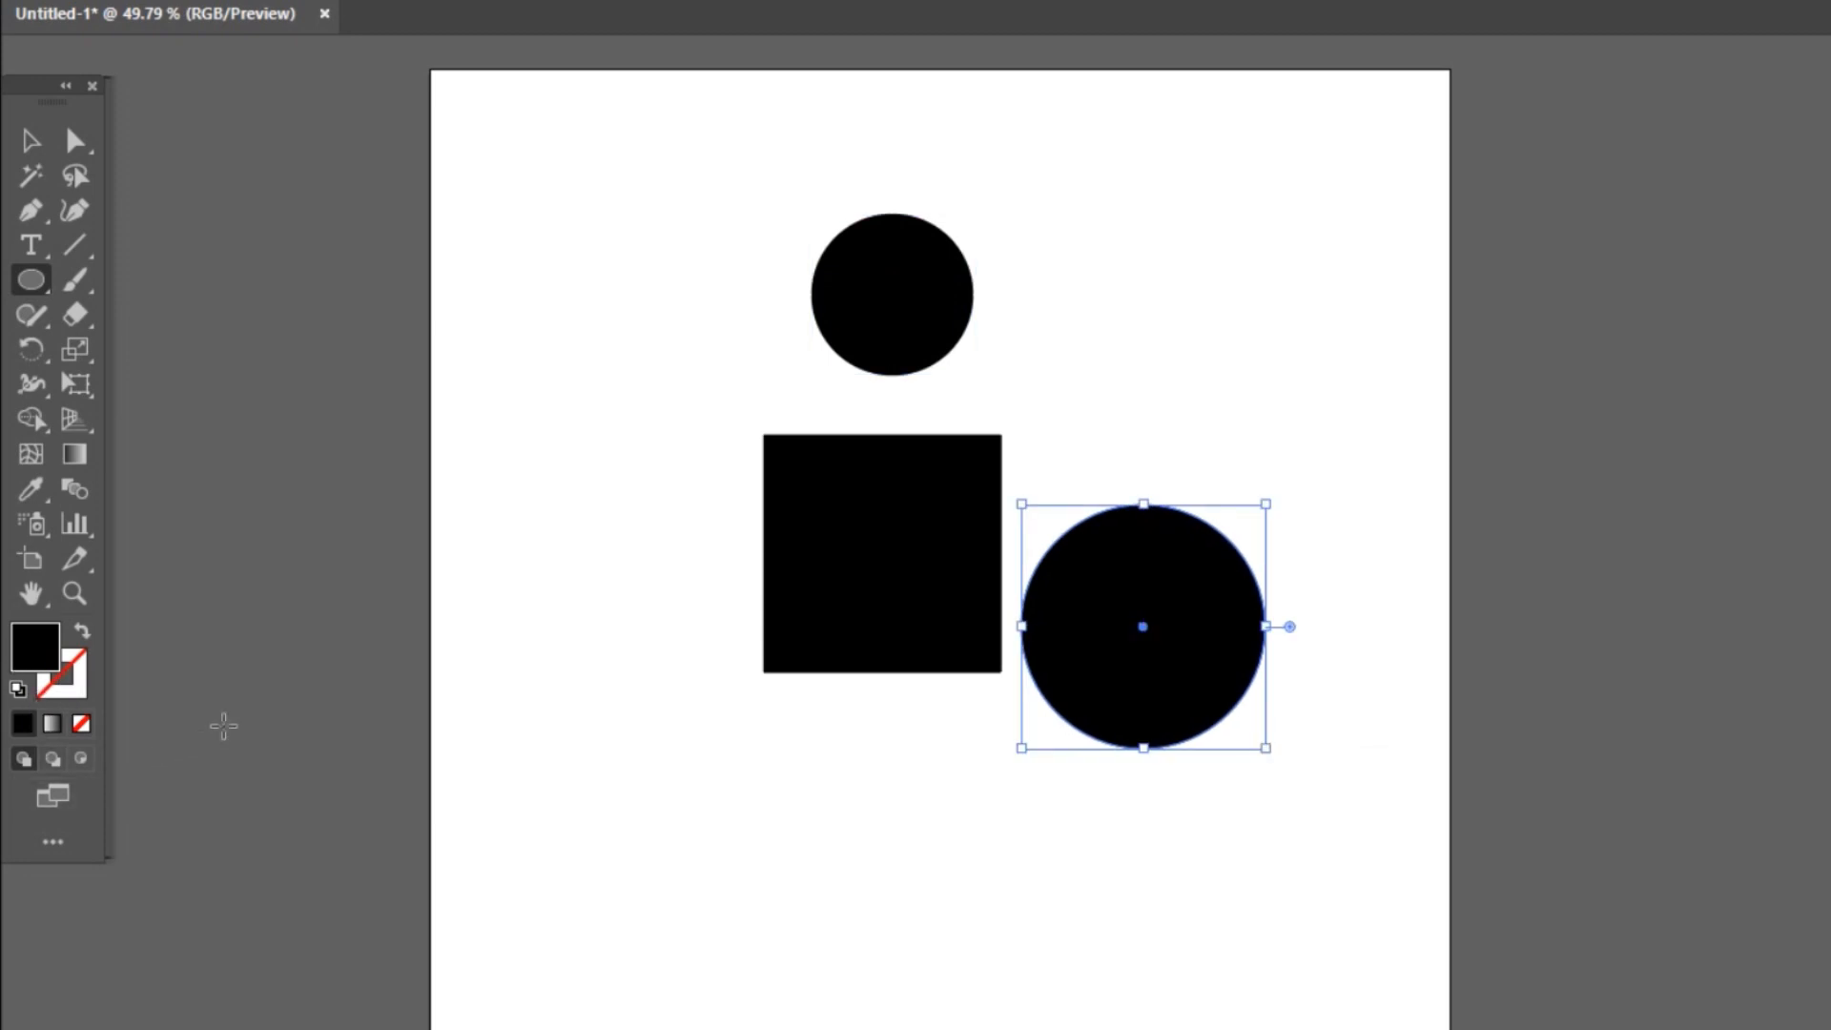
left_click(30, 141)
left_click(710, 412)
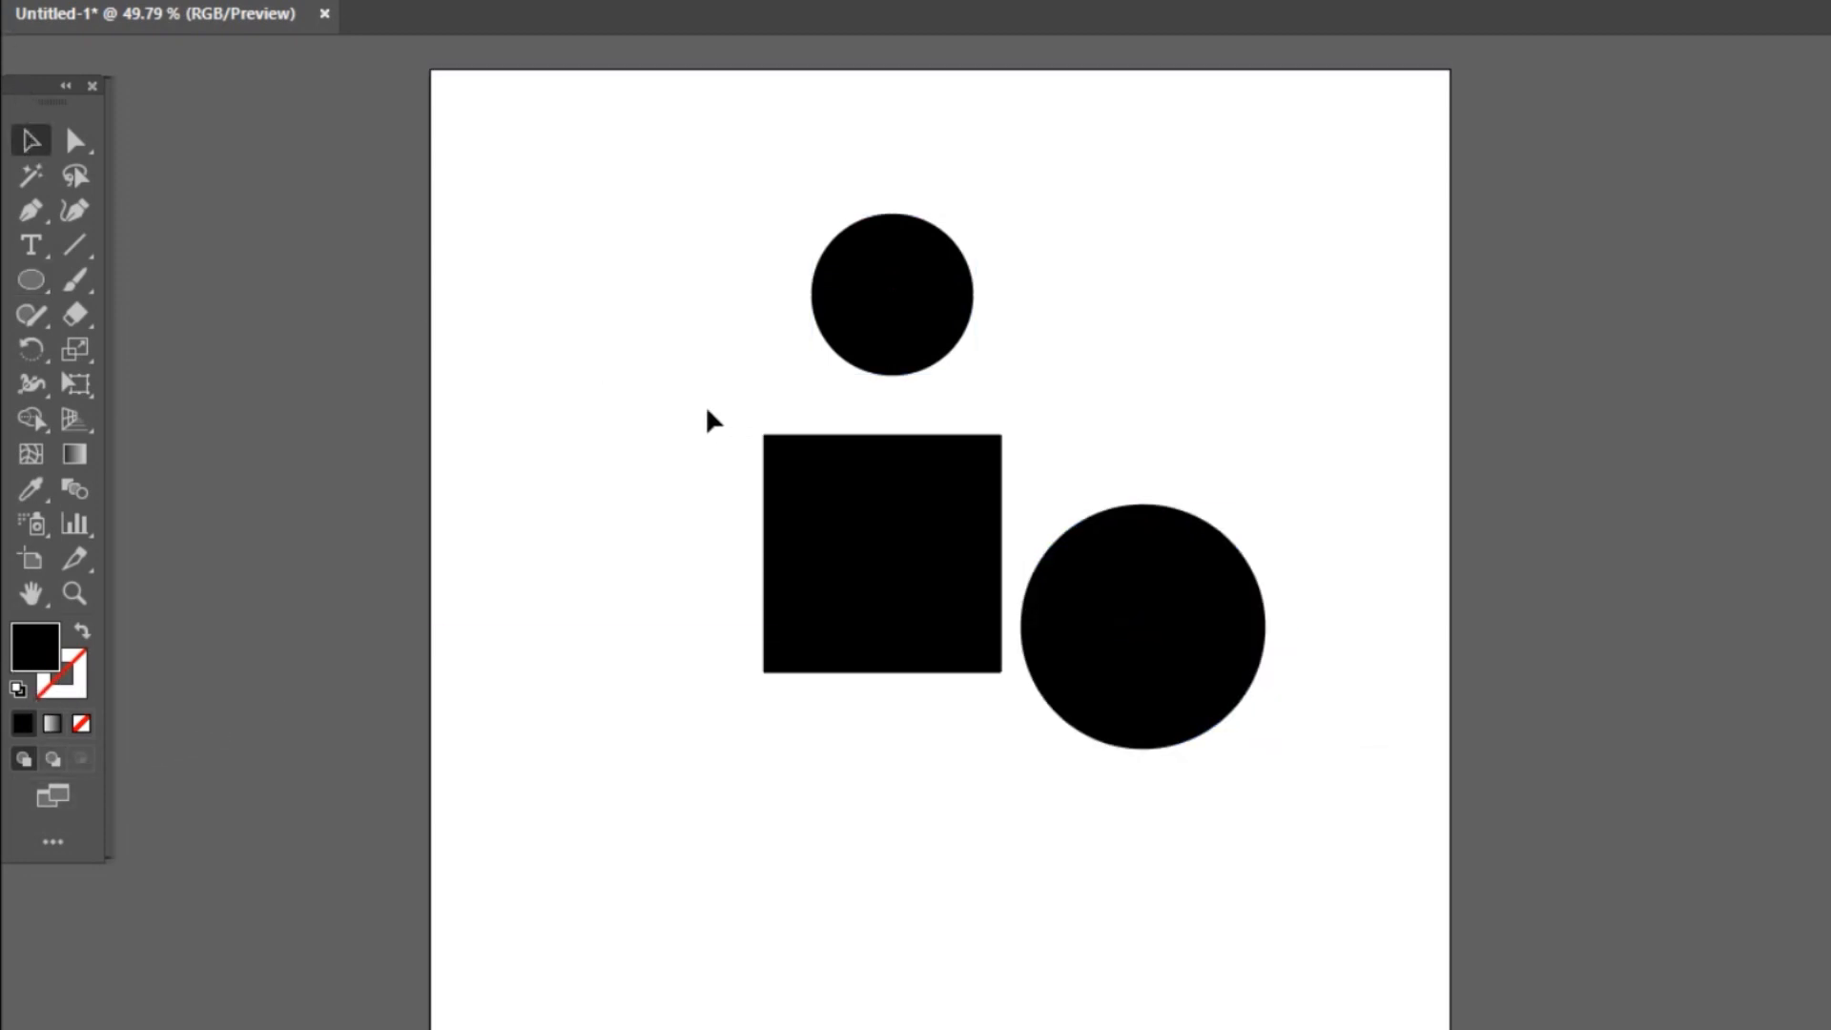
Set the stroke colour to a bright red with no object selected.
double_click(78, 685)
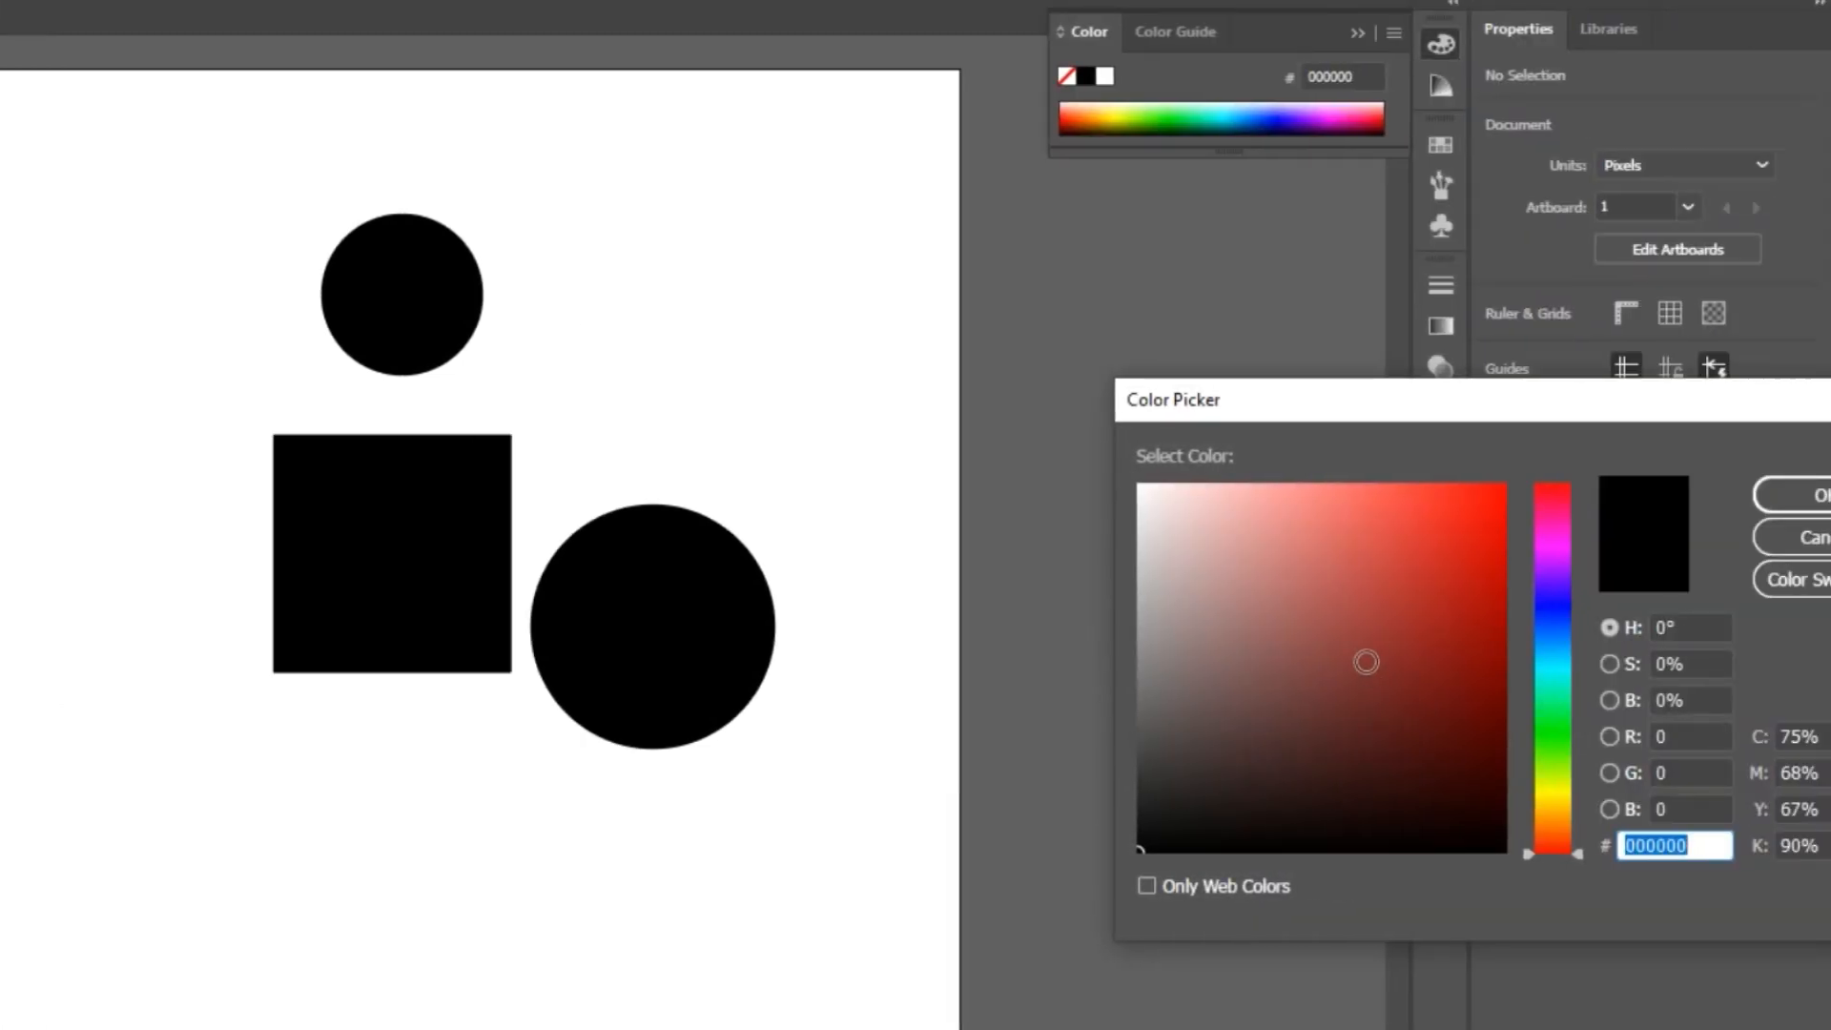
left_click(1421, 525)
left_click(1812, 495)
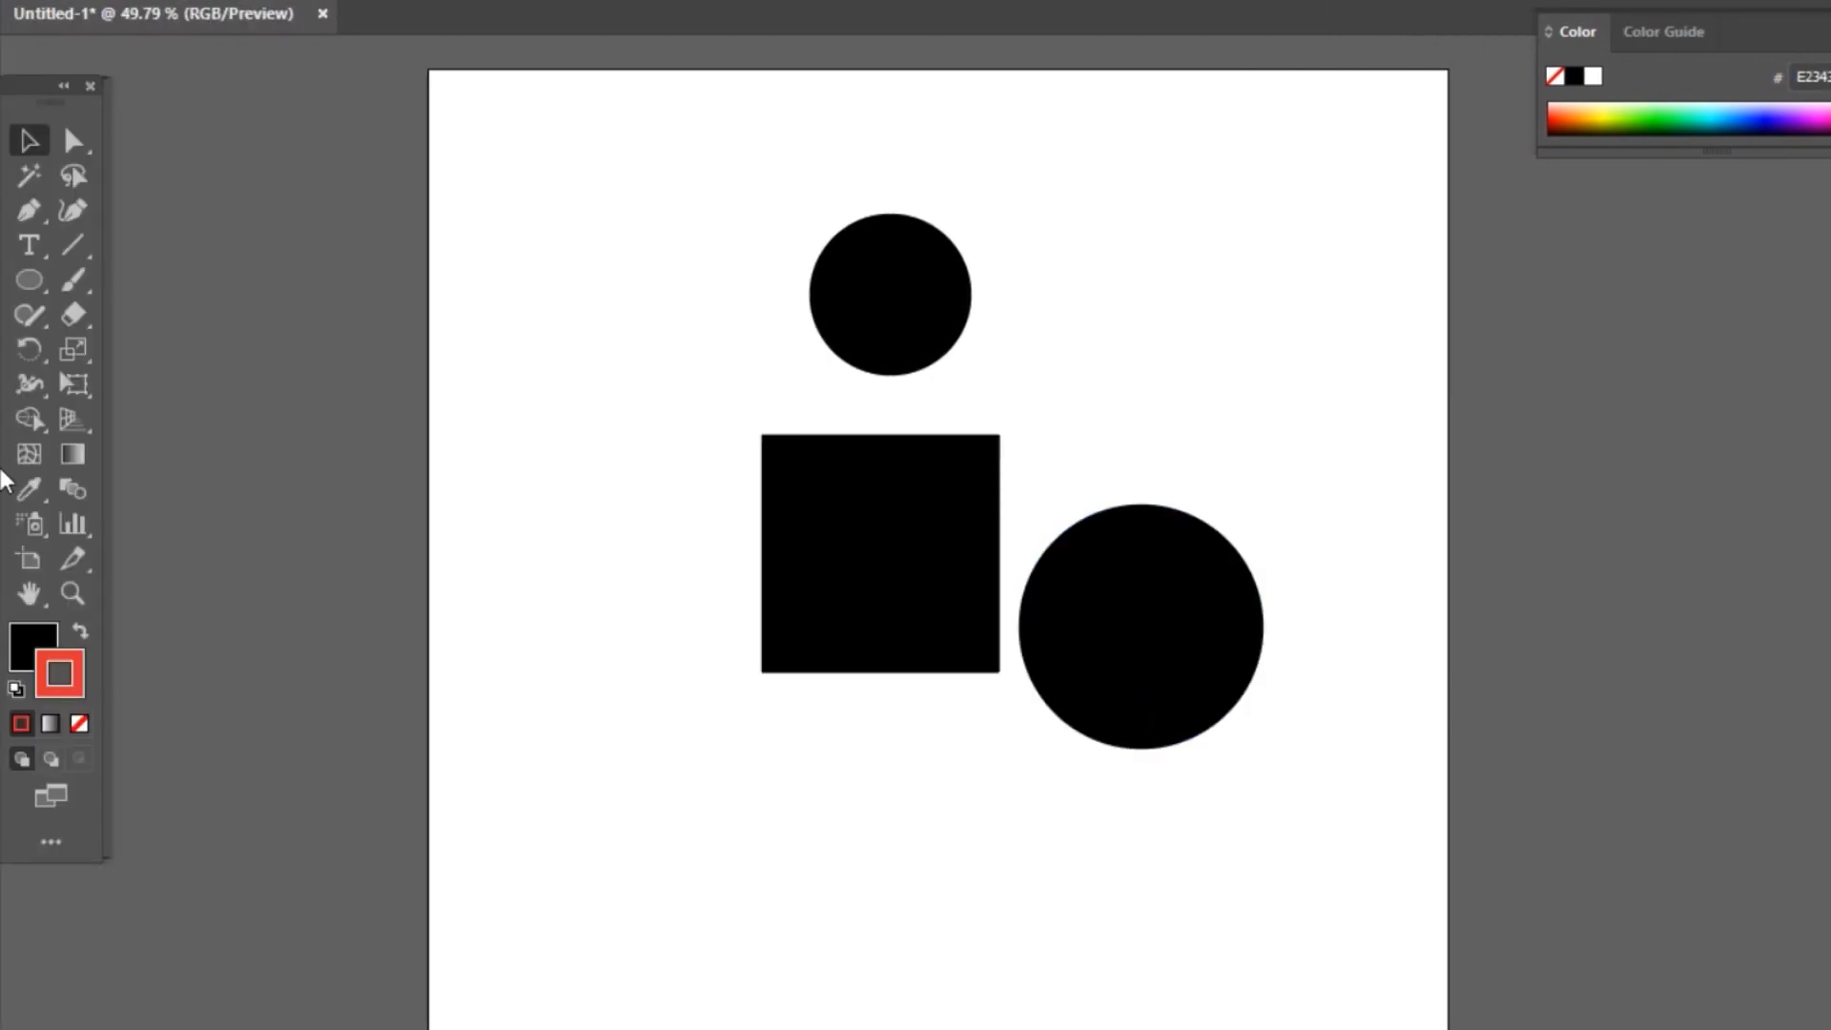
Alternate the active swatch between fill and stroke, and swap the red and black colours back and forth.
key("x")
key("x")
key("x")
key("x")
key("shift+x")
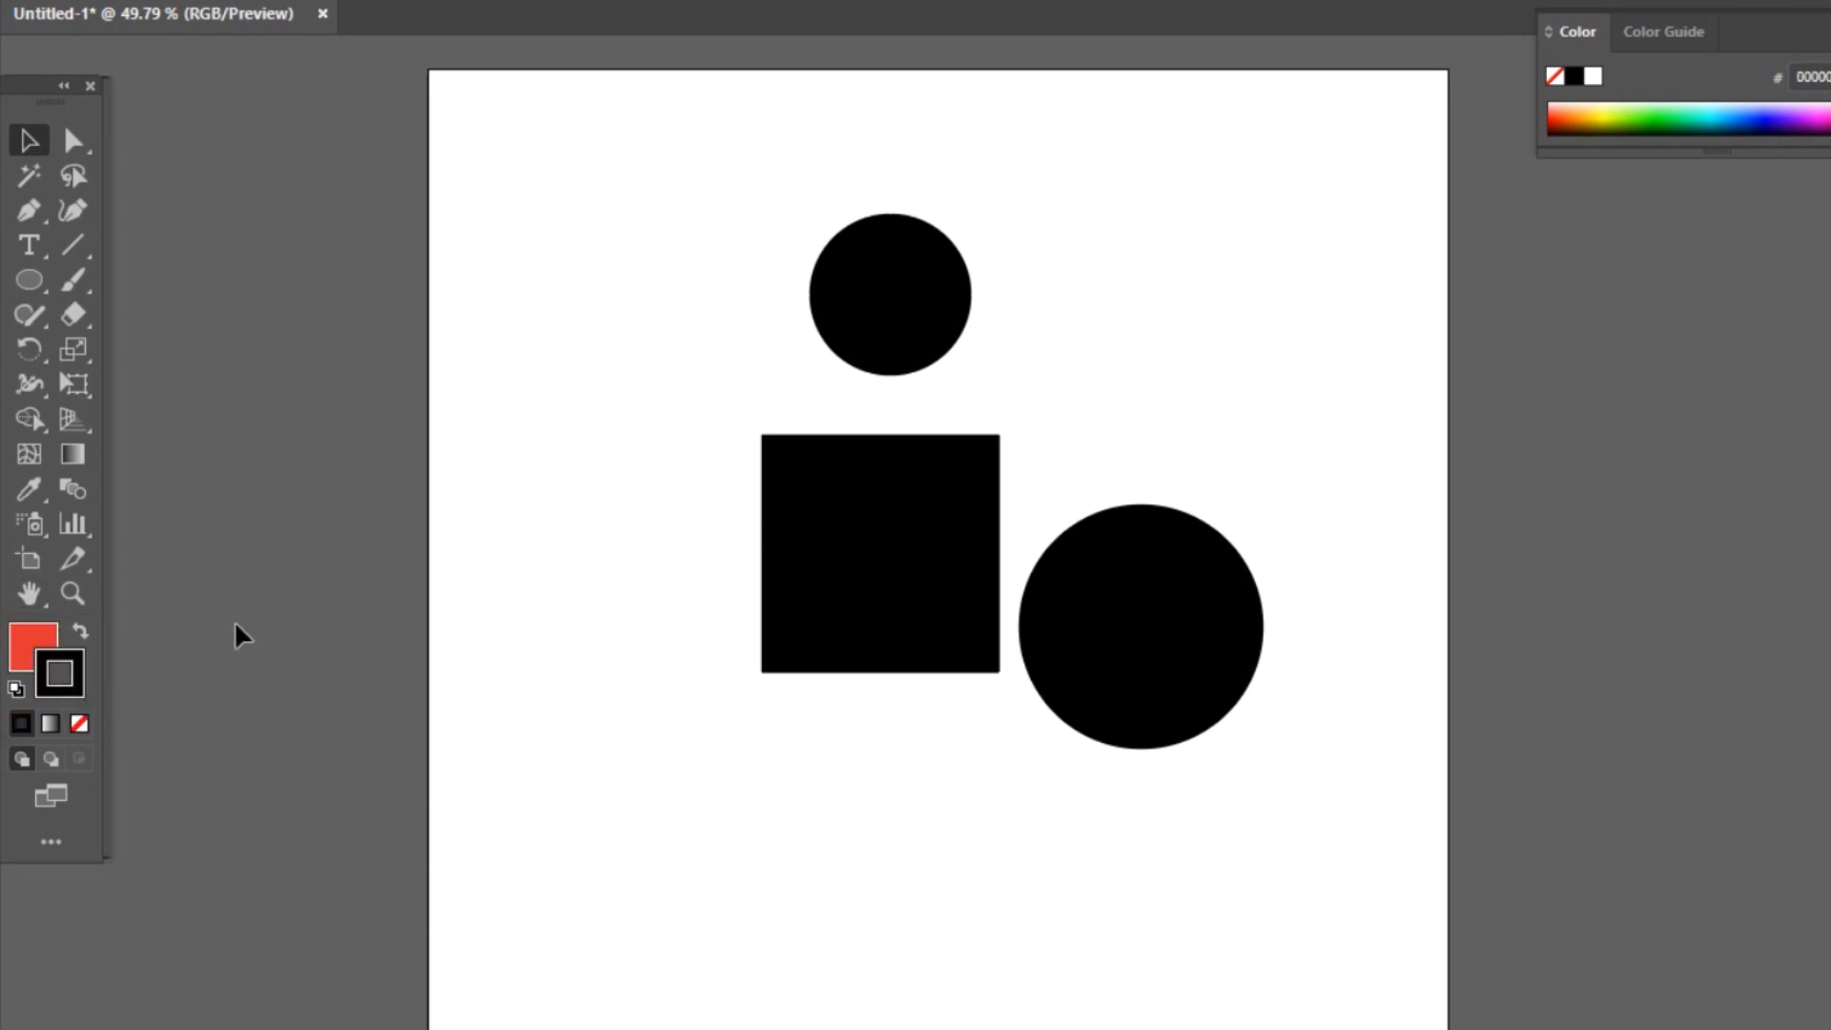
key("shift+x")
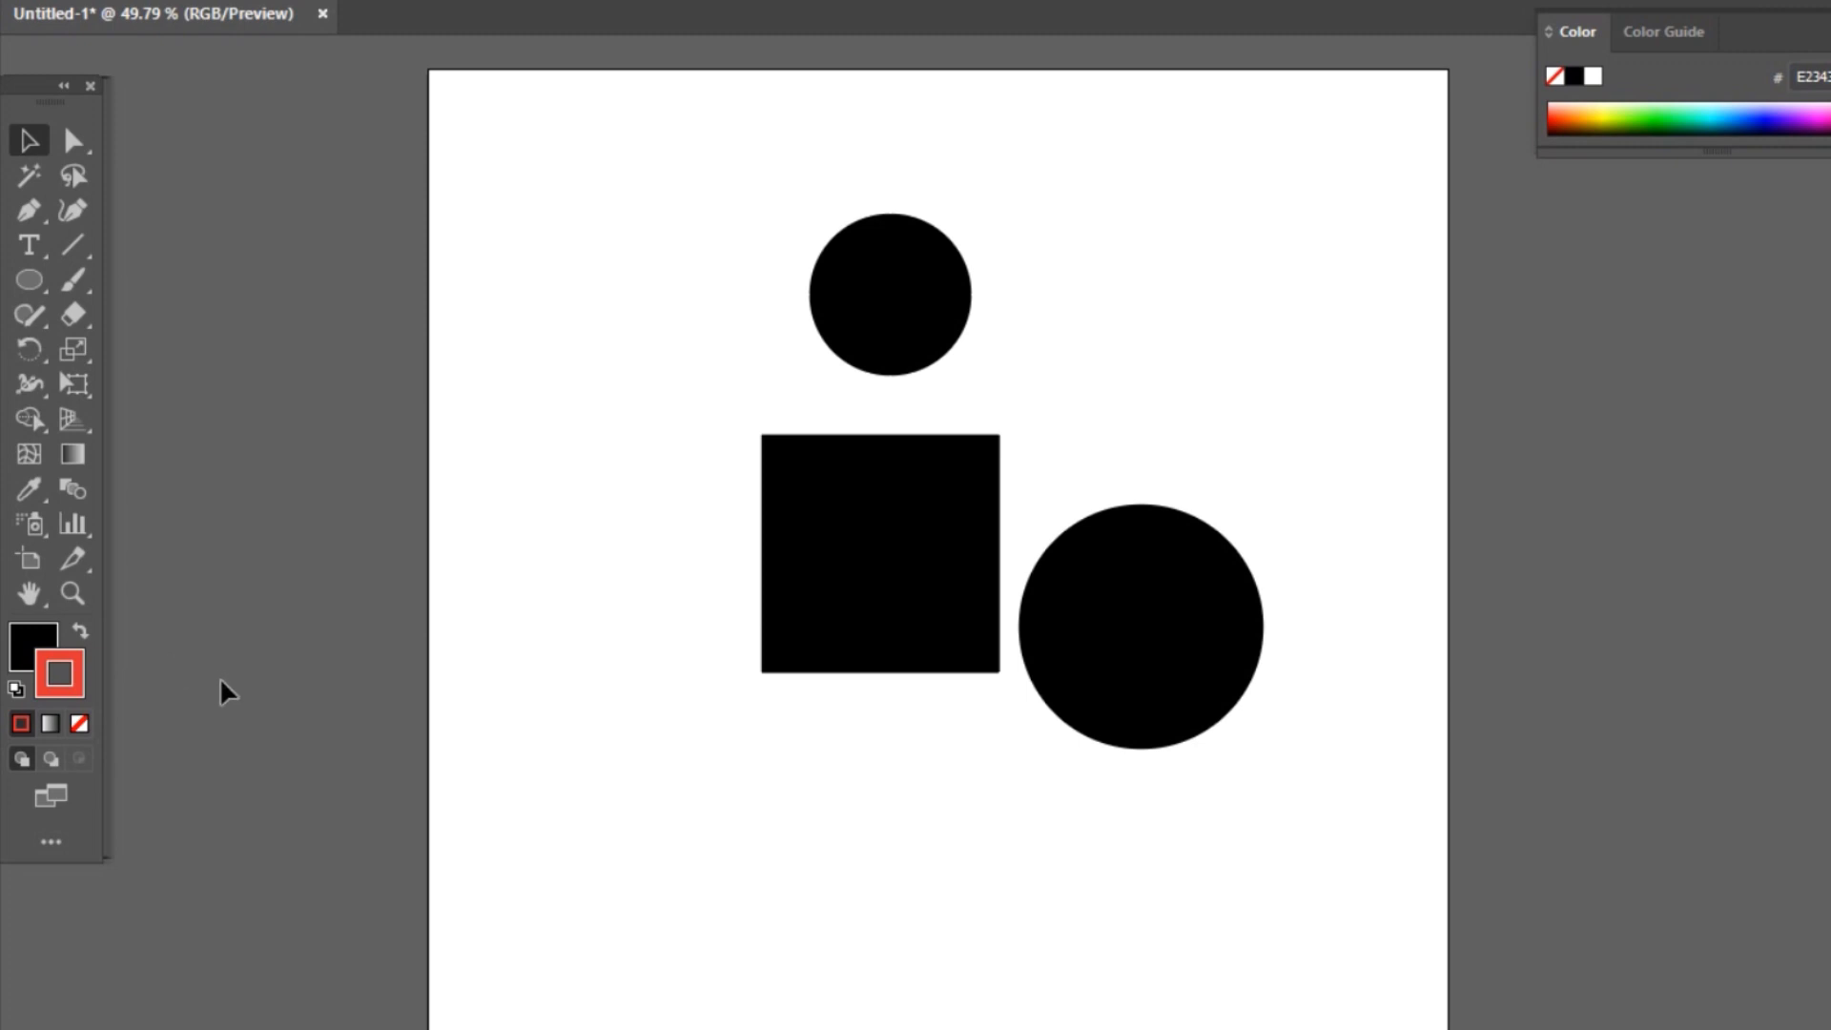
Reset the colours to the default white fill and black stroke, and apply these defaults to the black square.
key("d")
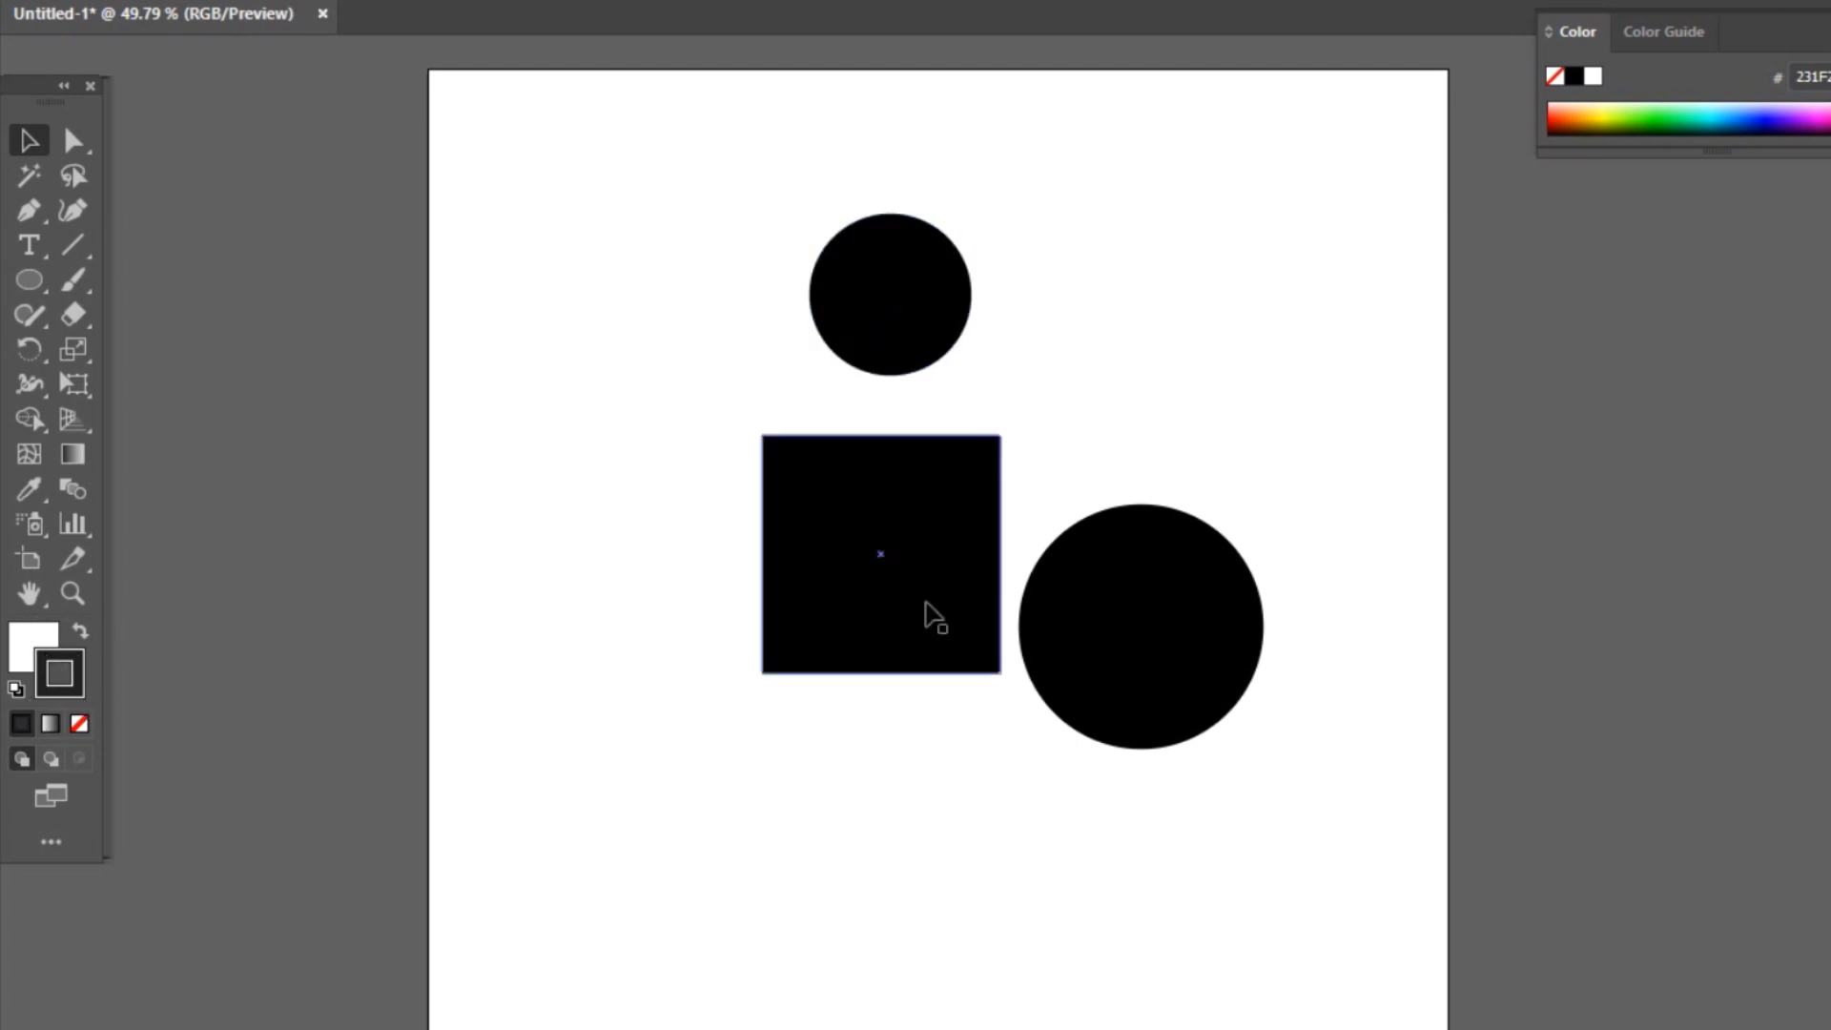
left_click(917, 547)
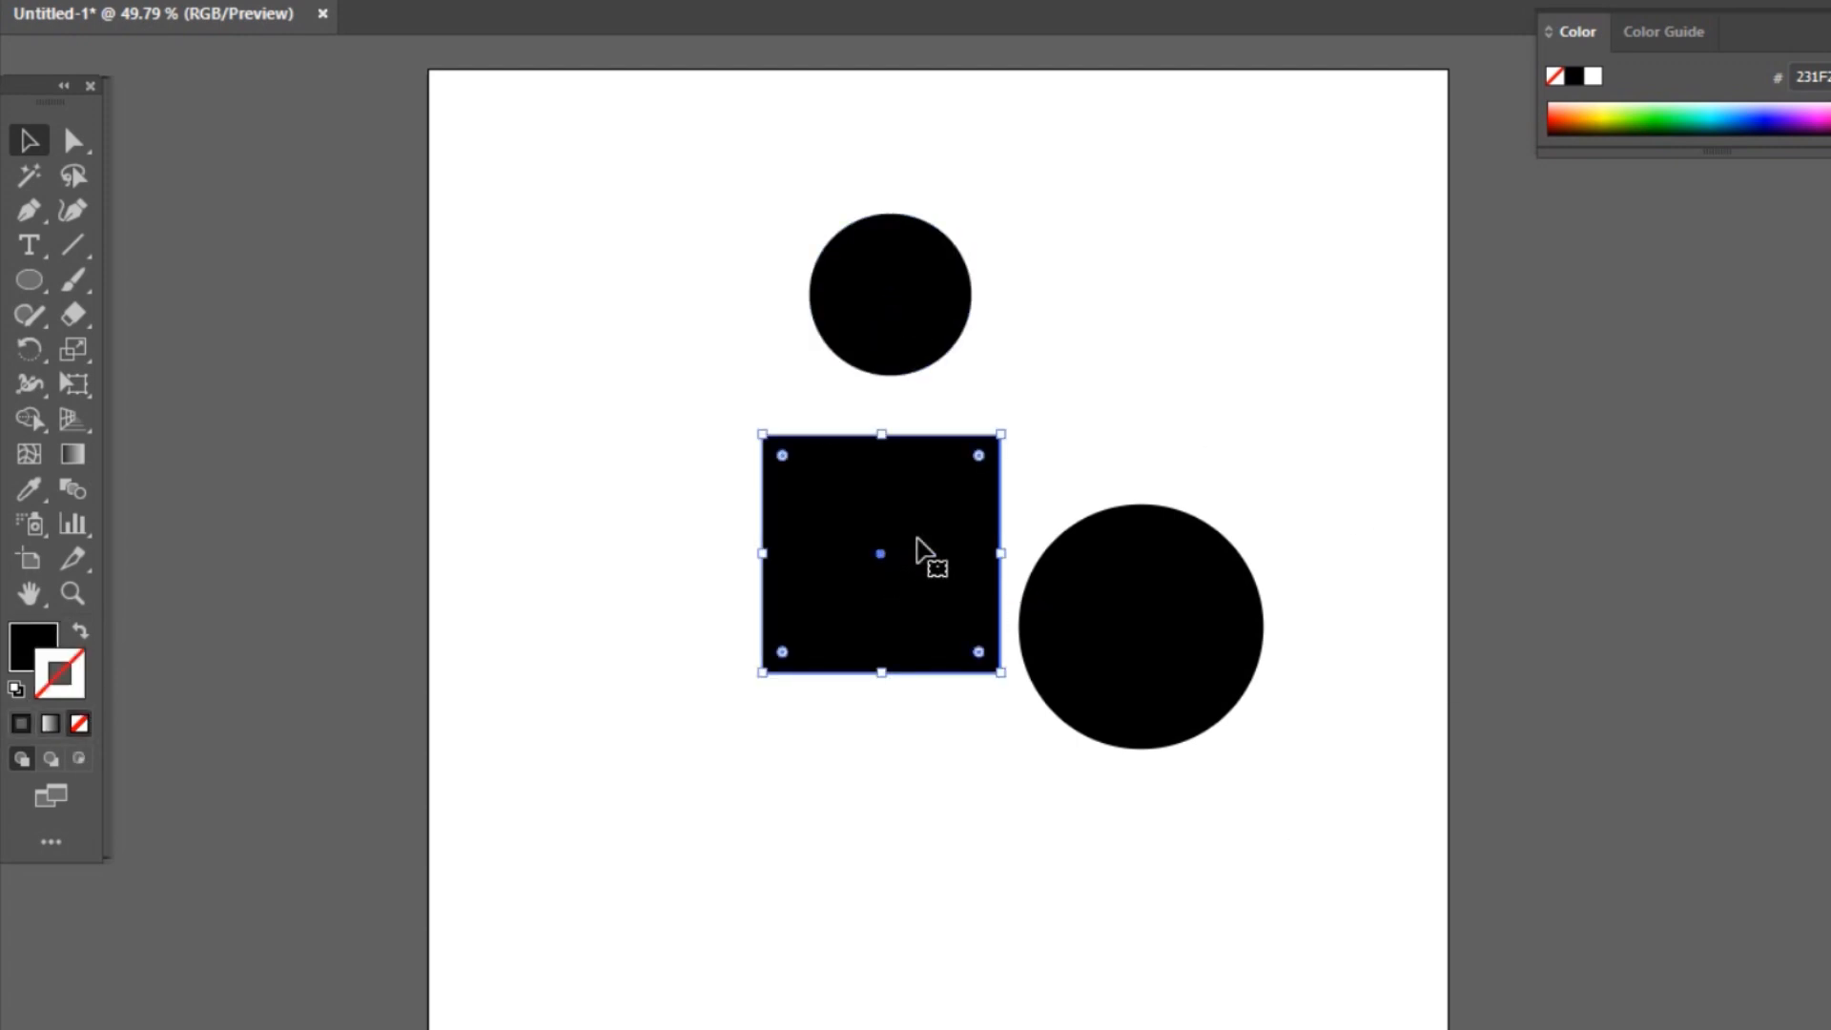
key("d")
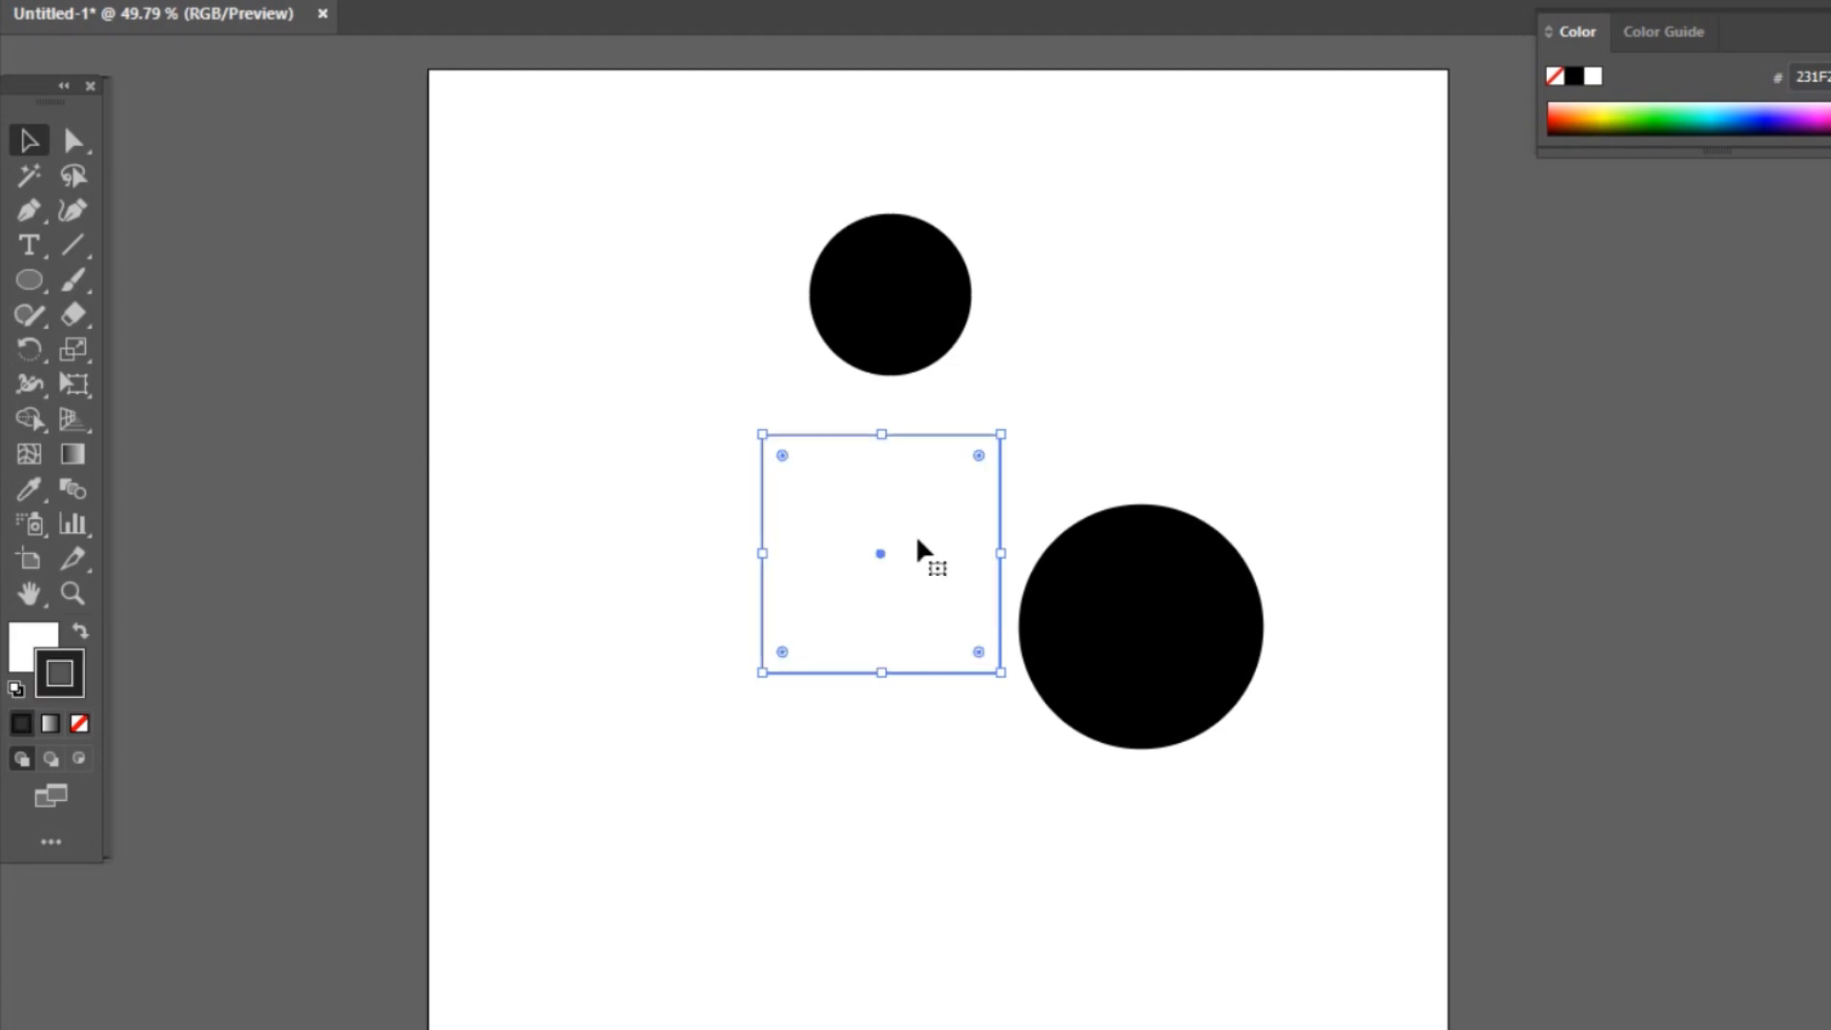
Swap the fill and stroke of the large black circle to make it an unfilled outline.
left_click(1158, 636)
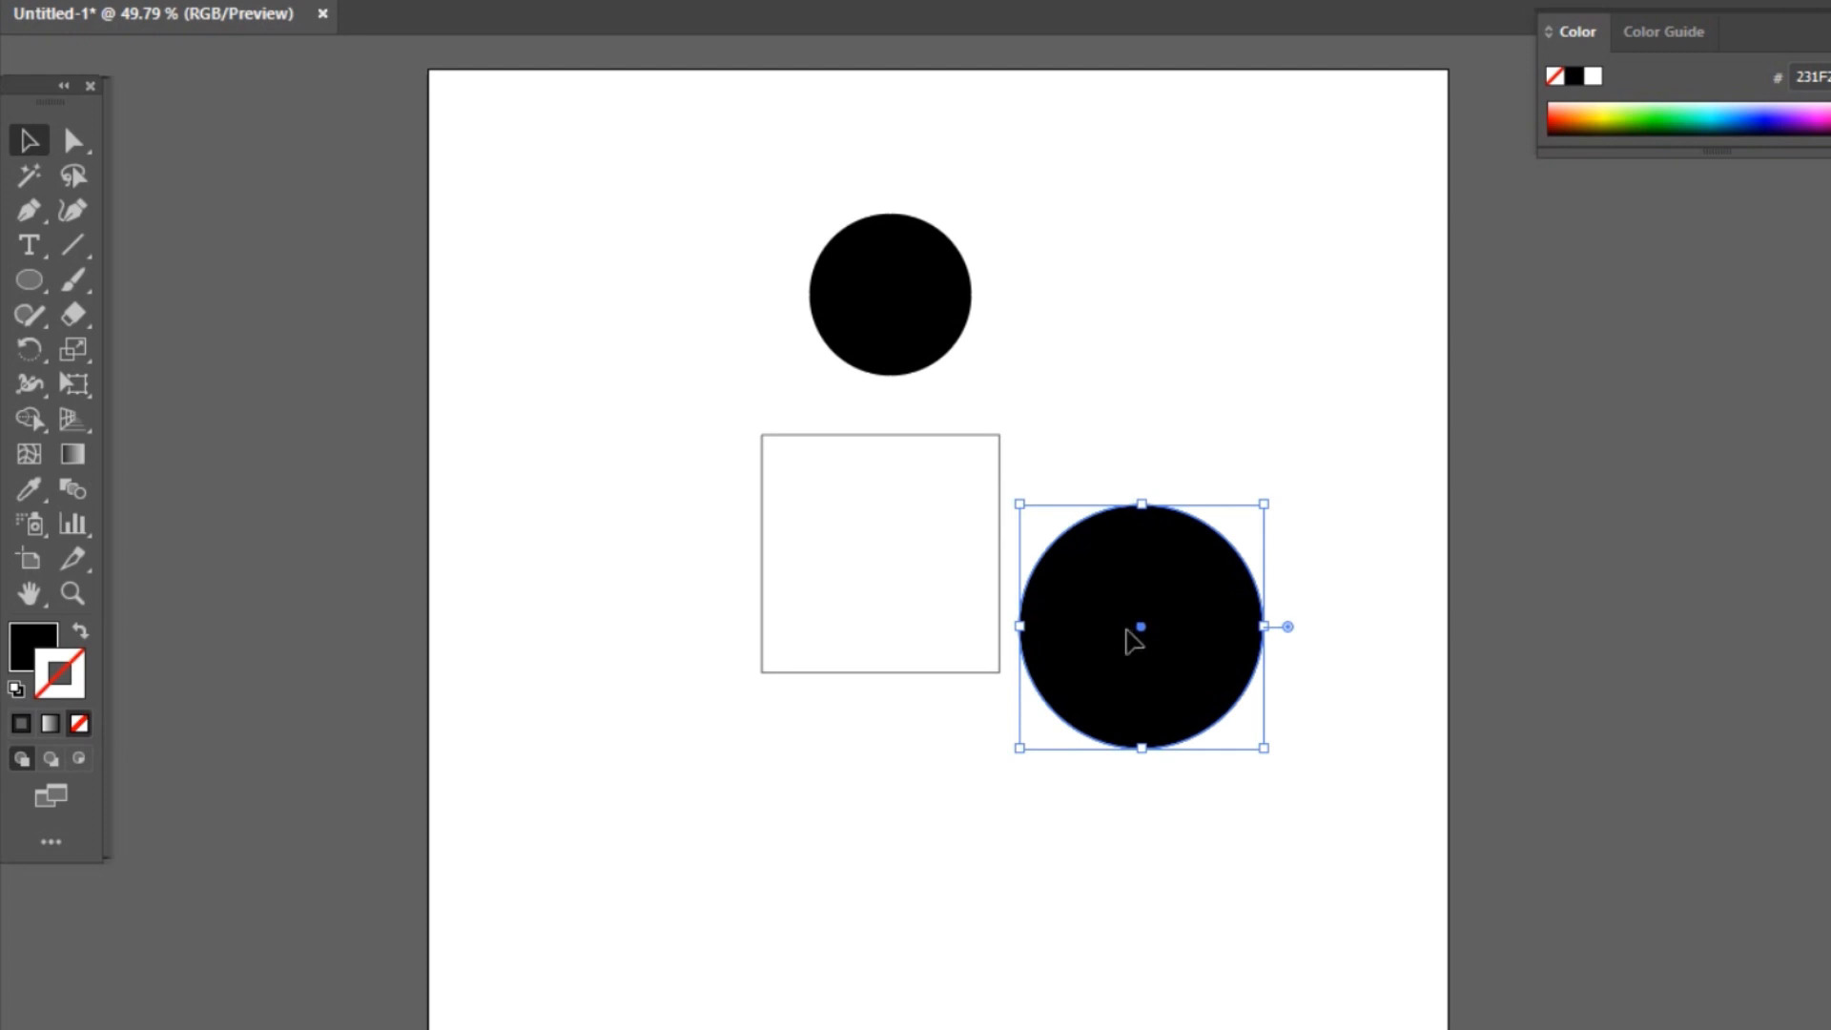
key("shift+x")
left_click(1286, 491)
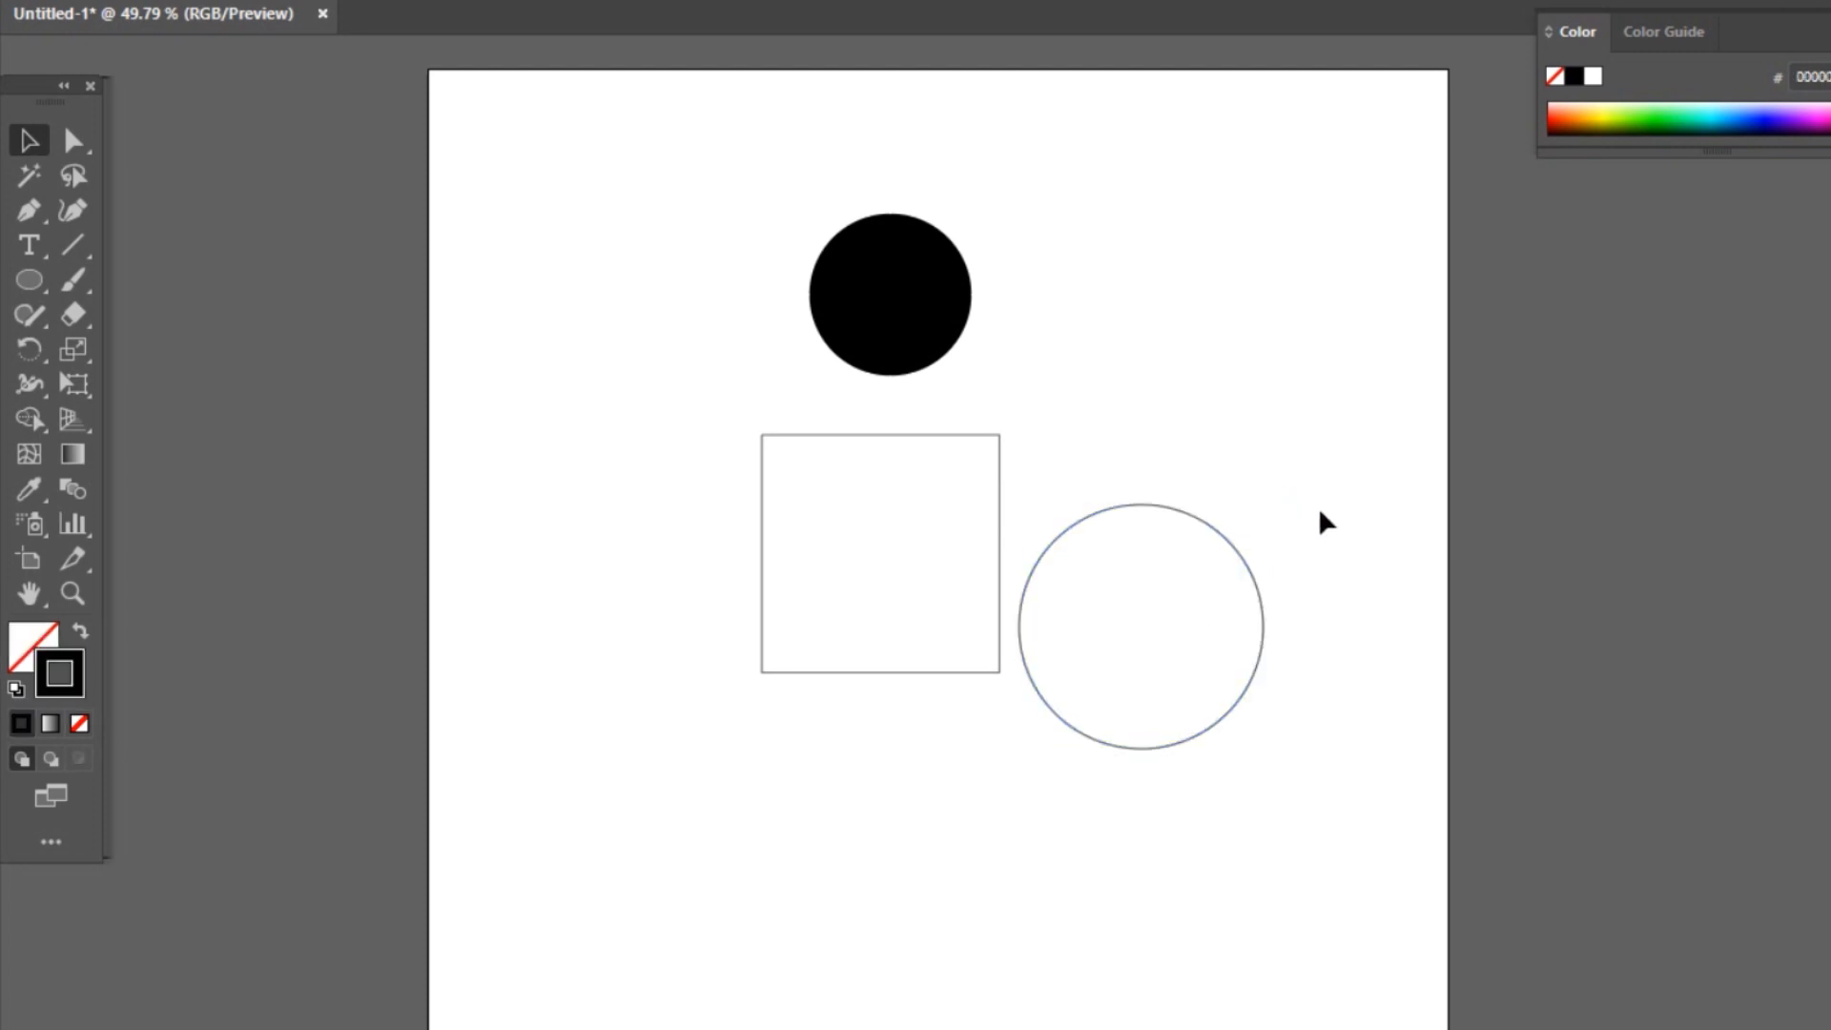
Swap the large circle back to a solid black fill, and activate its stroke and fill swatches in turn.
left_click_drag(1234, 442, 1175, 635)
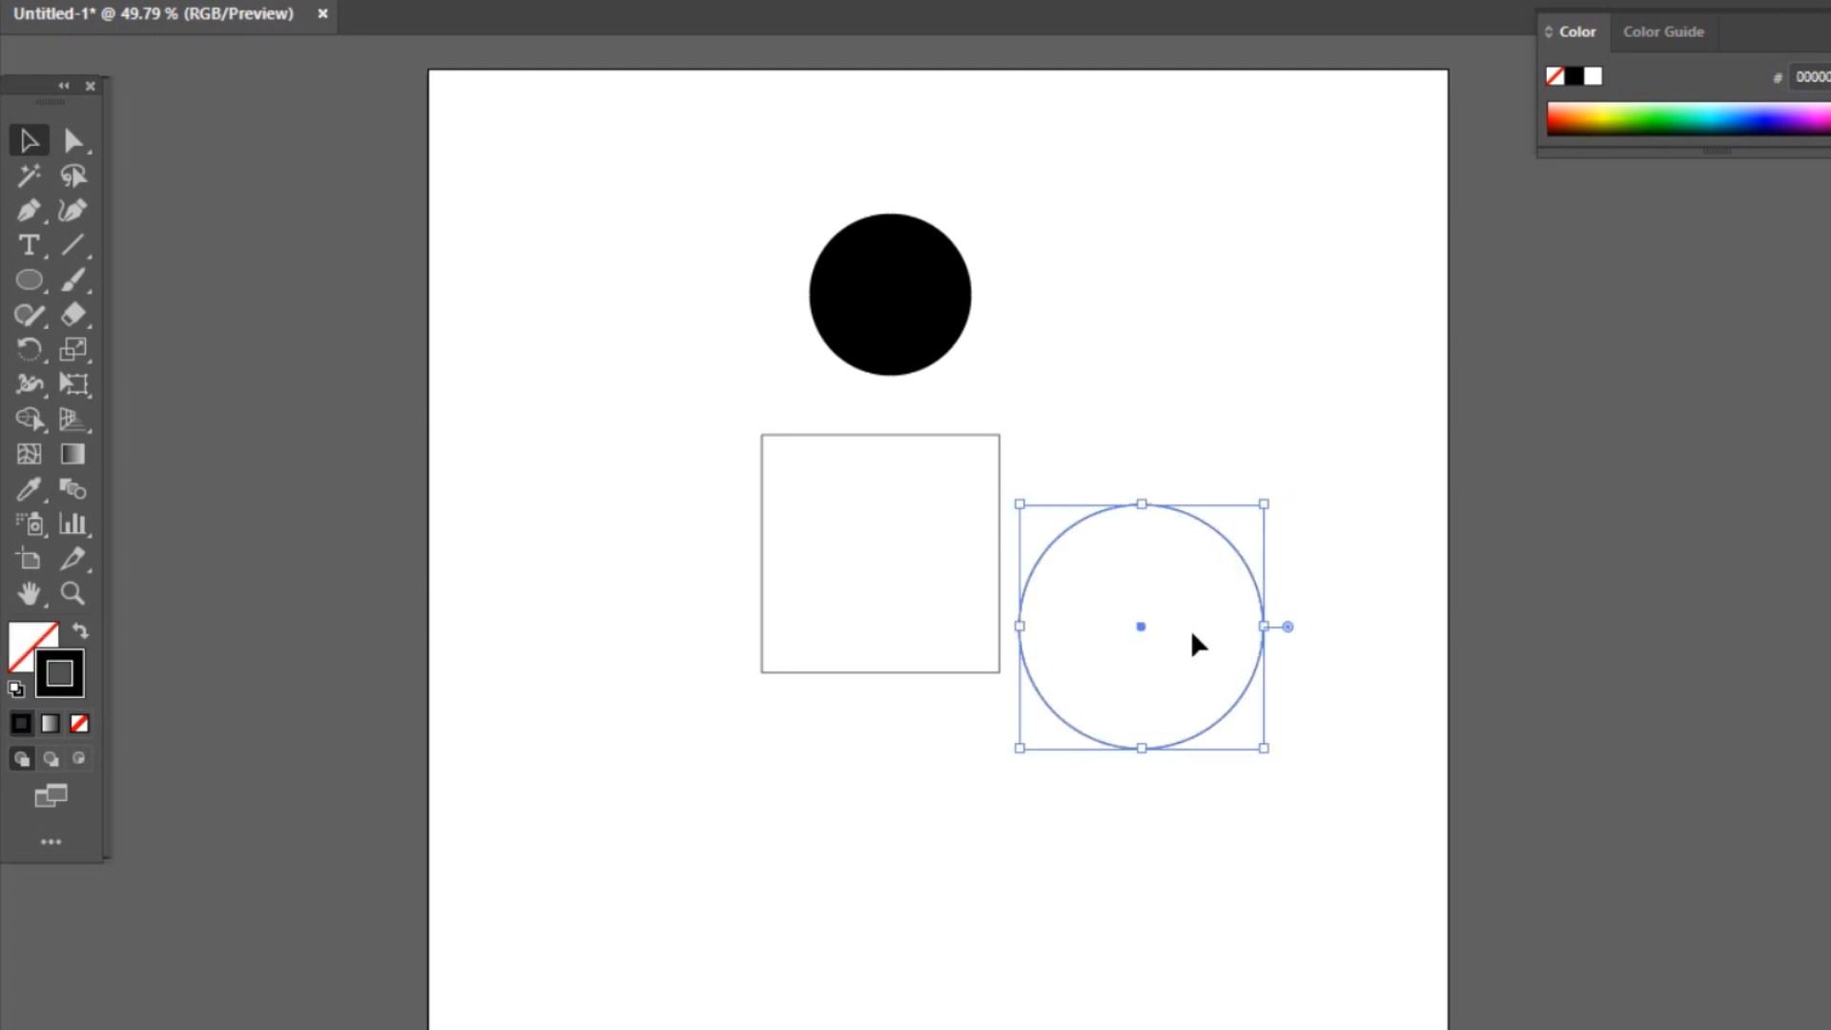
key("shift+x")
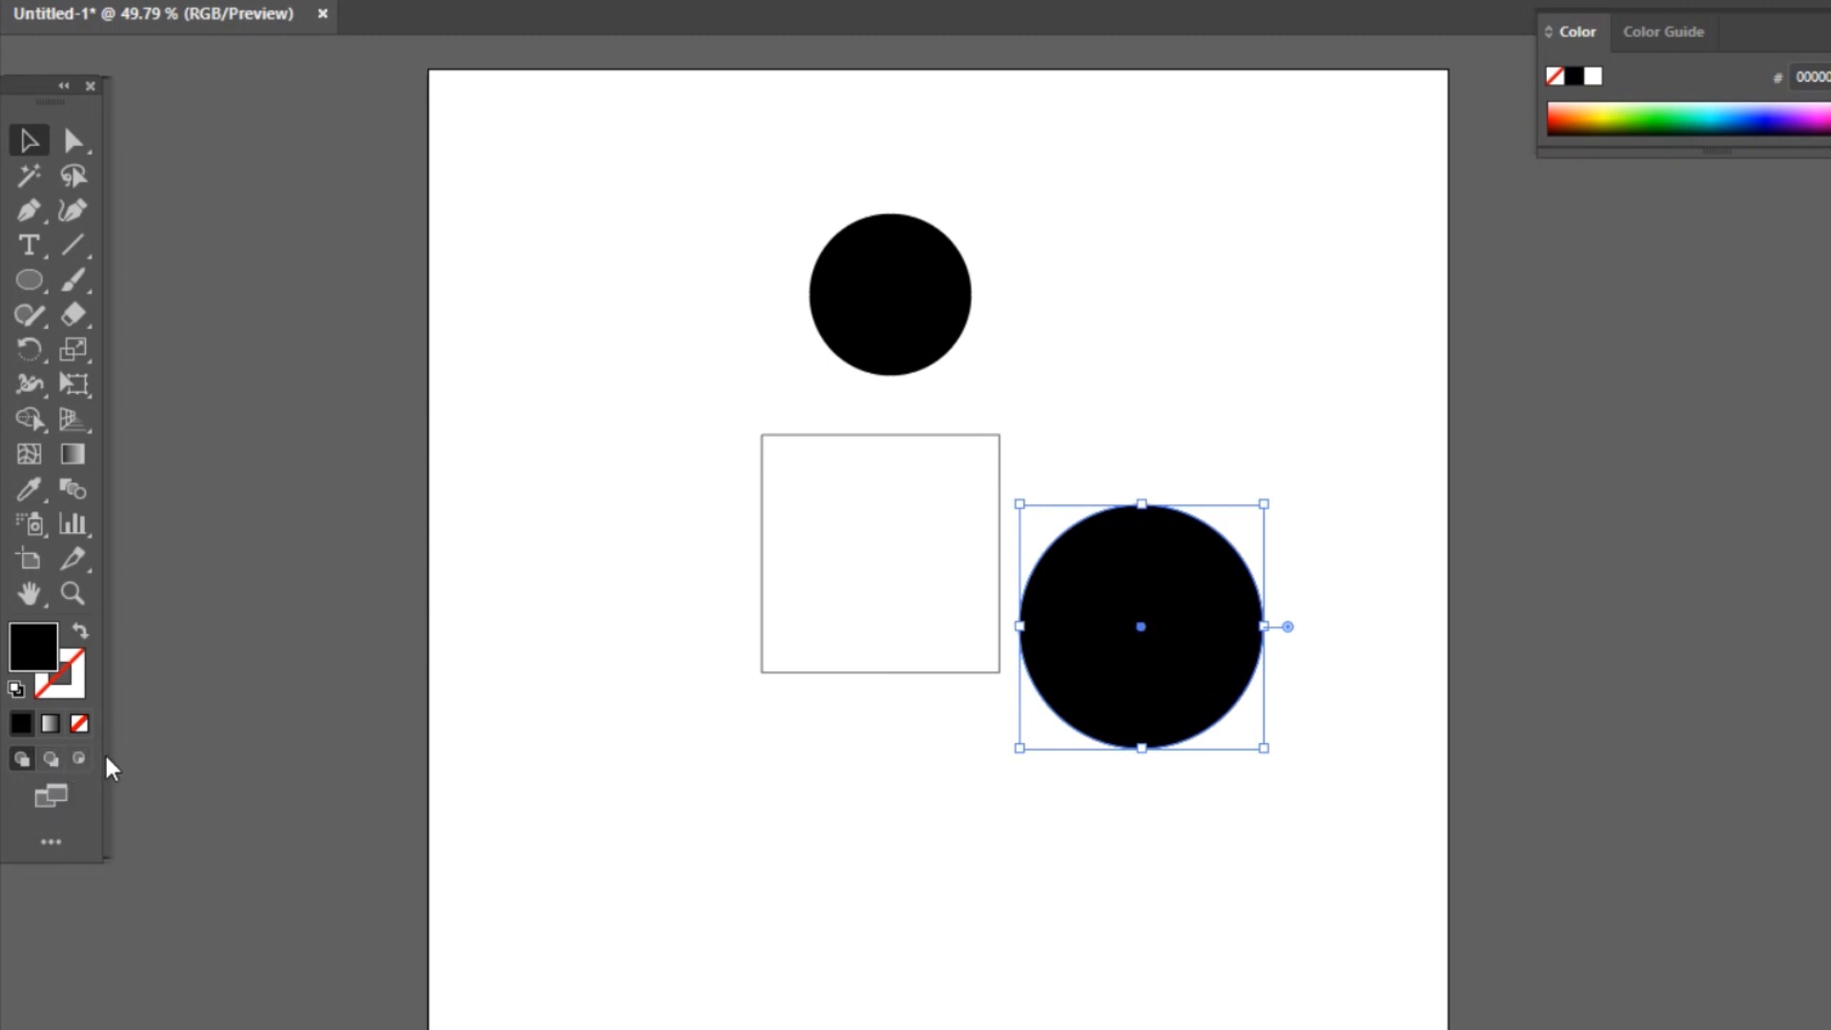
left_click(84, 667)
left_click(31, 641)
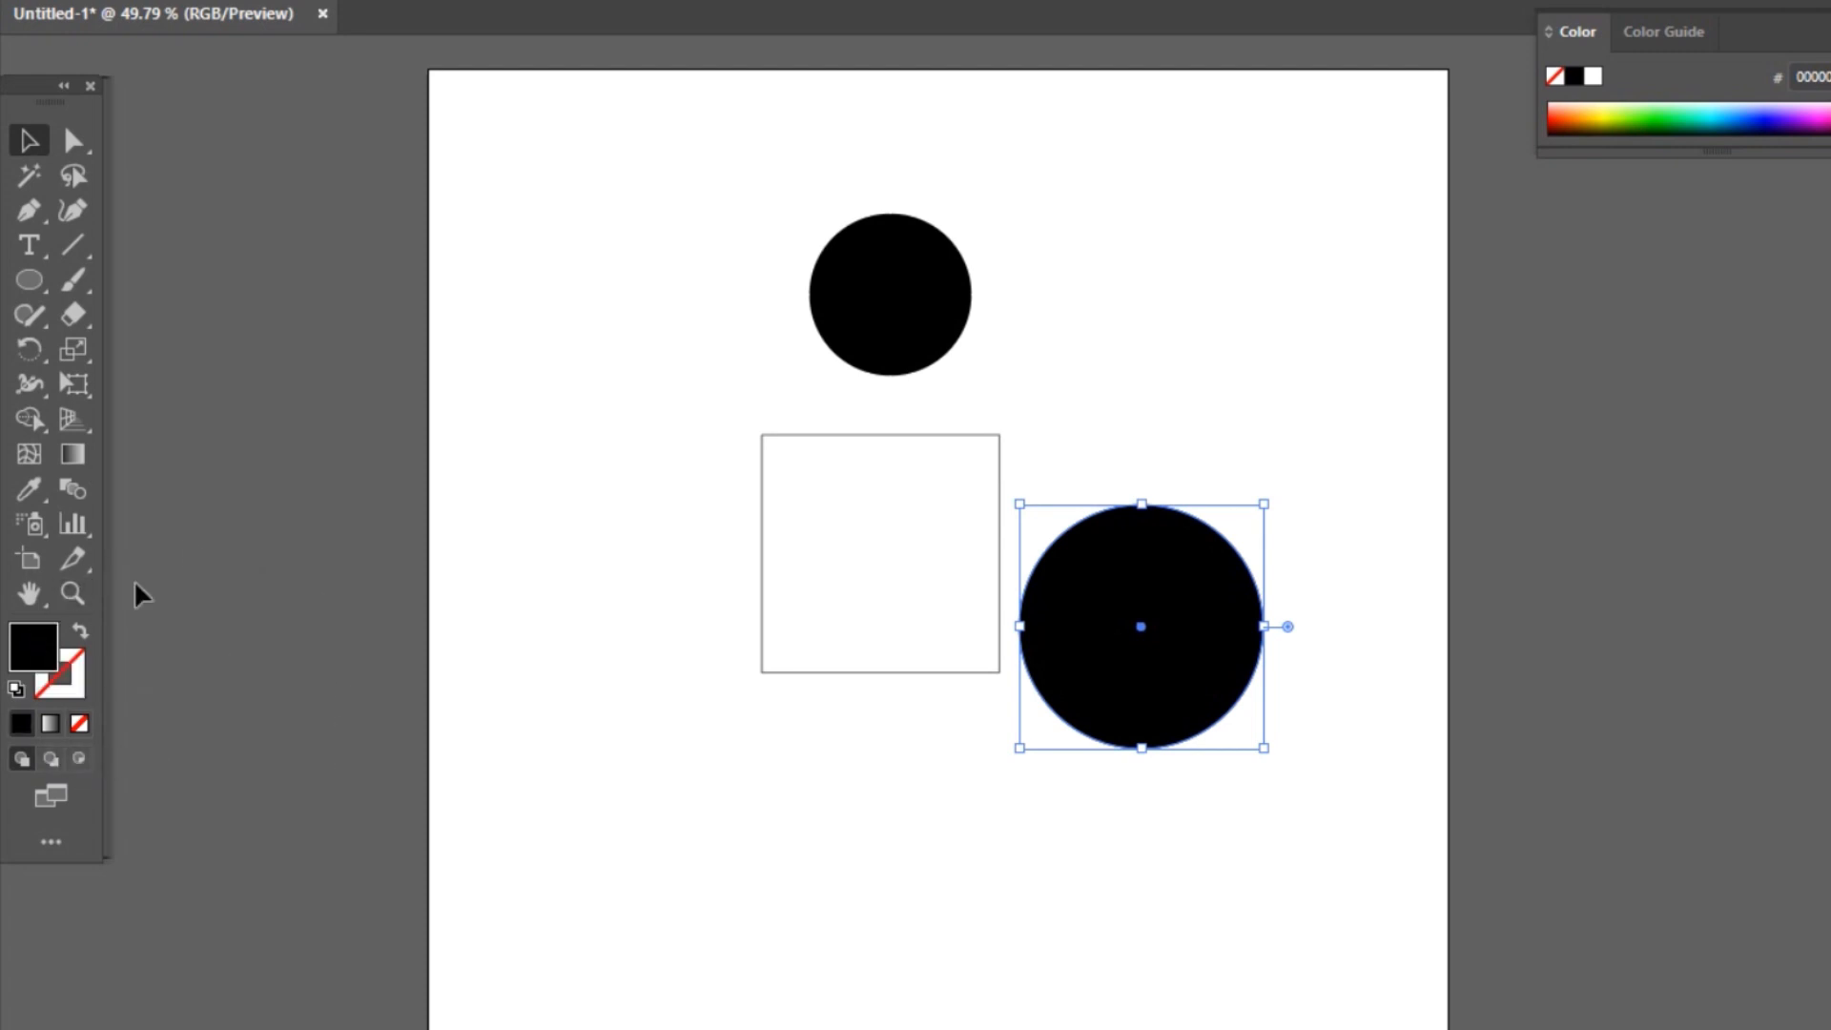
Swap the fill and stroke of the small black circle to make it a black outline, and deselect it.
left_click(885, 329)
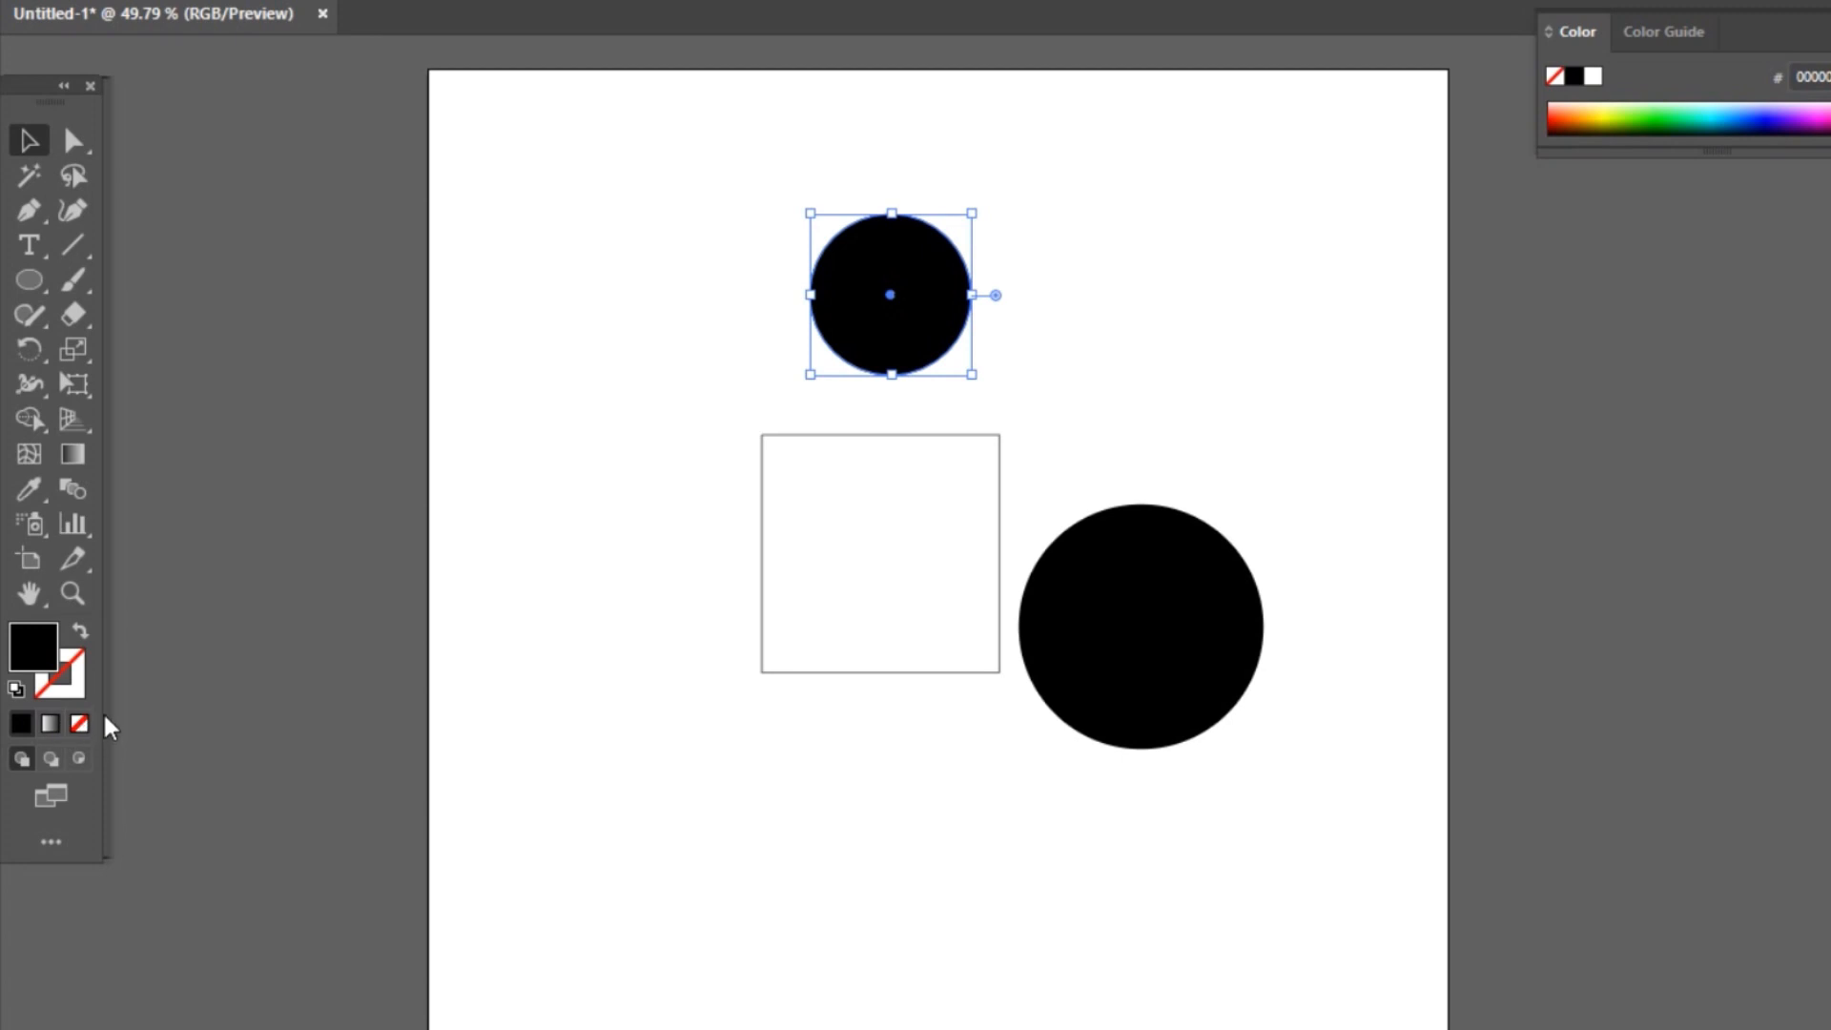
key("ctrl+z")
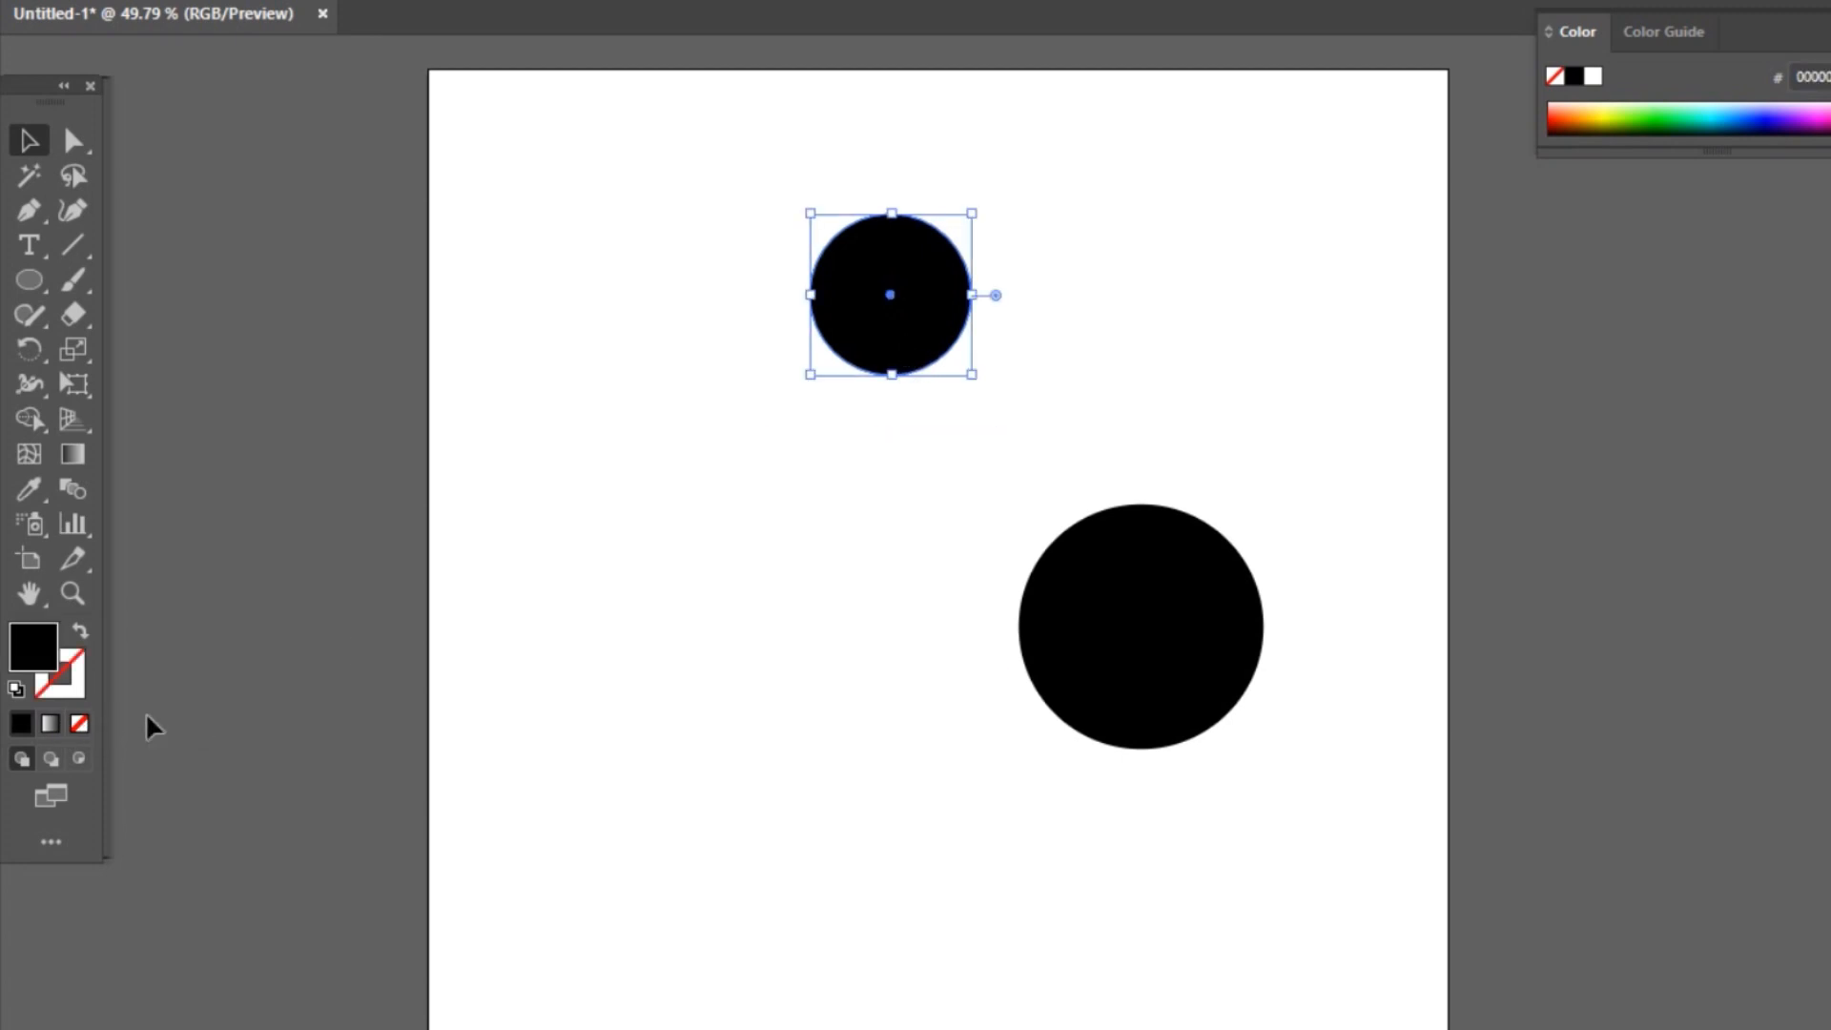
left_click(82, 633)
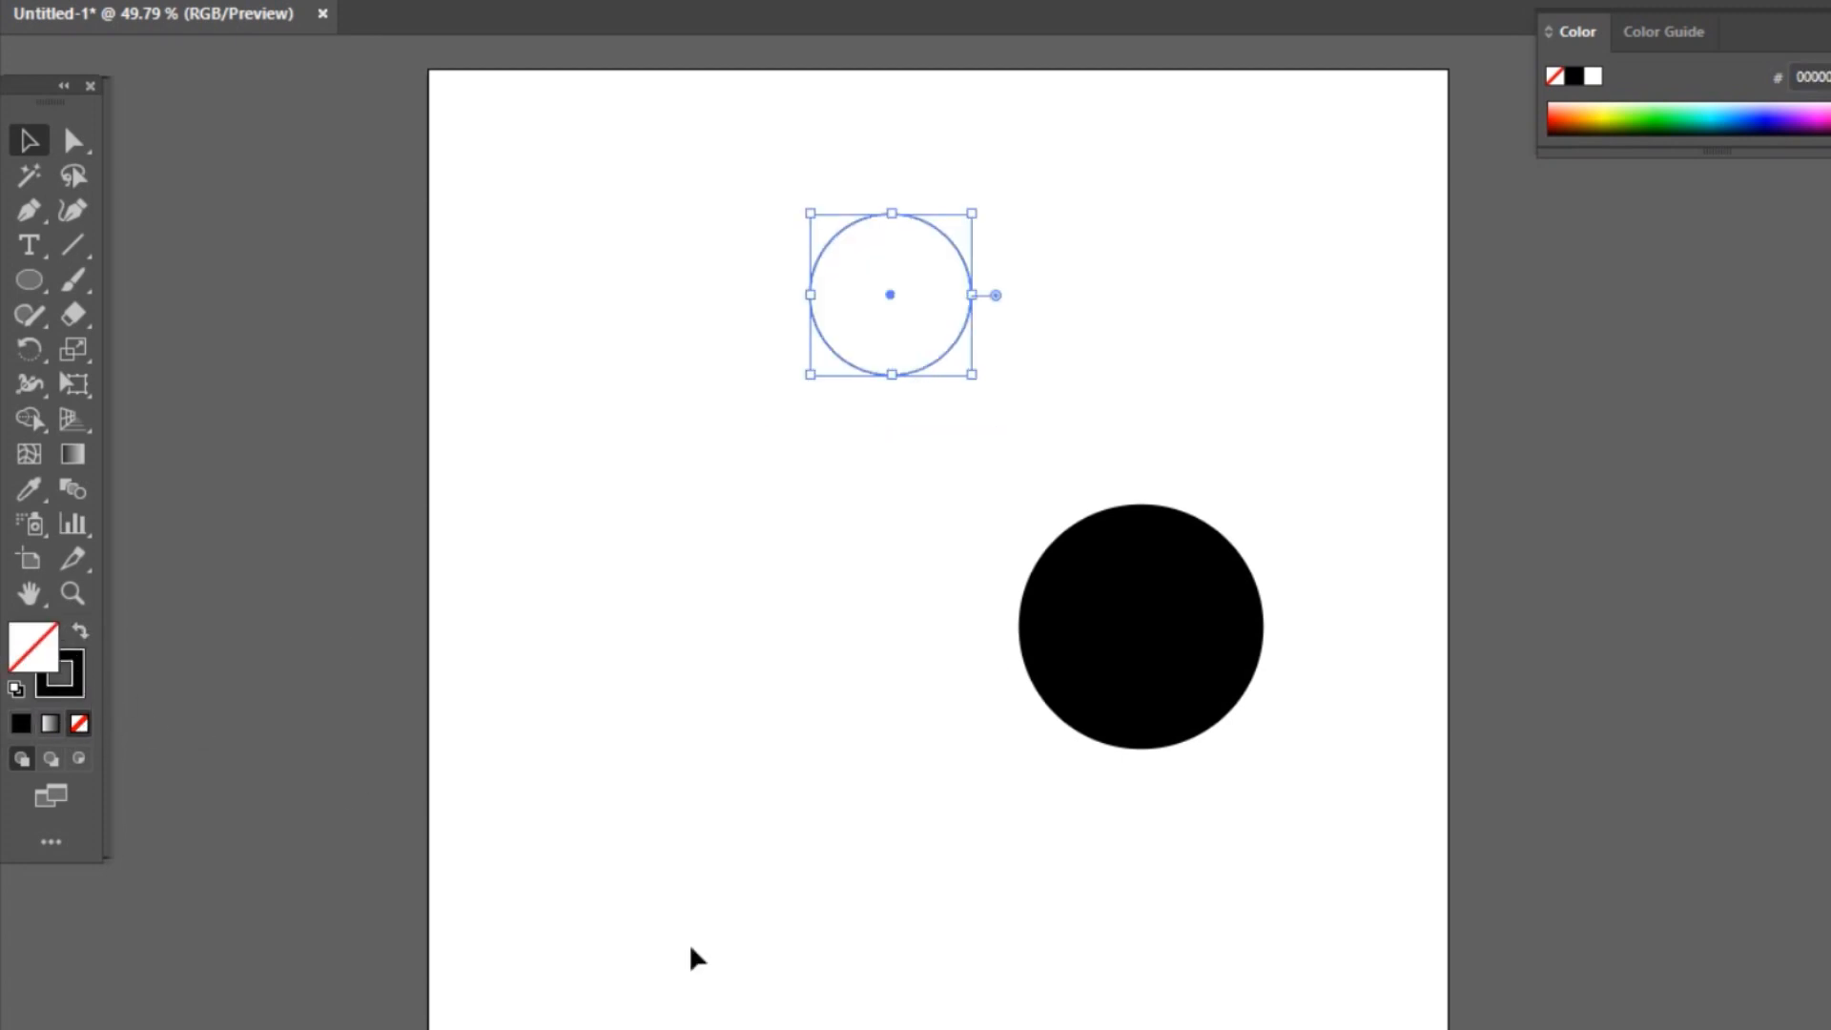
left_click(772, 799)
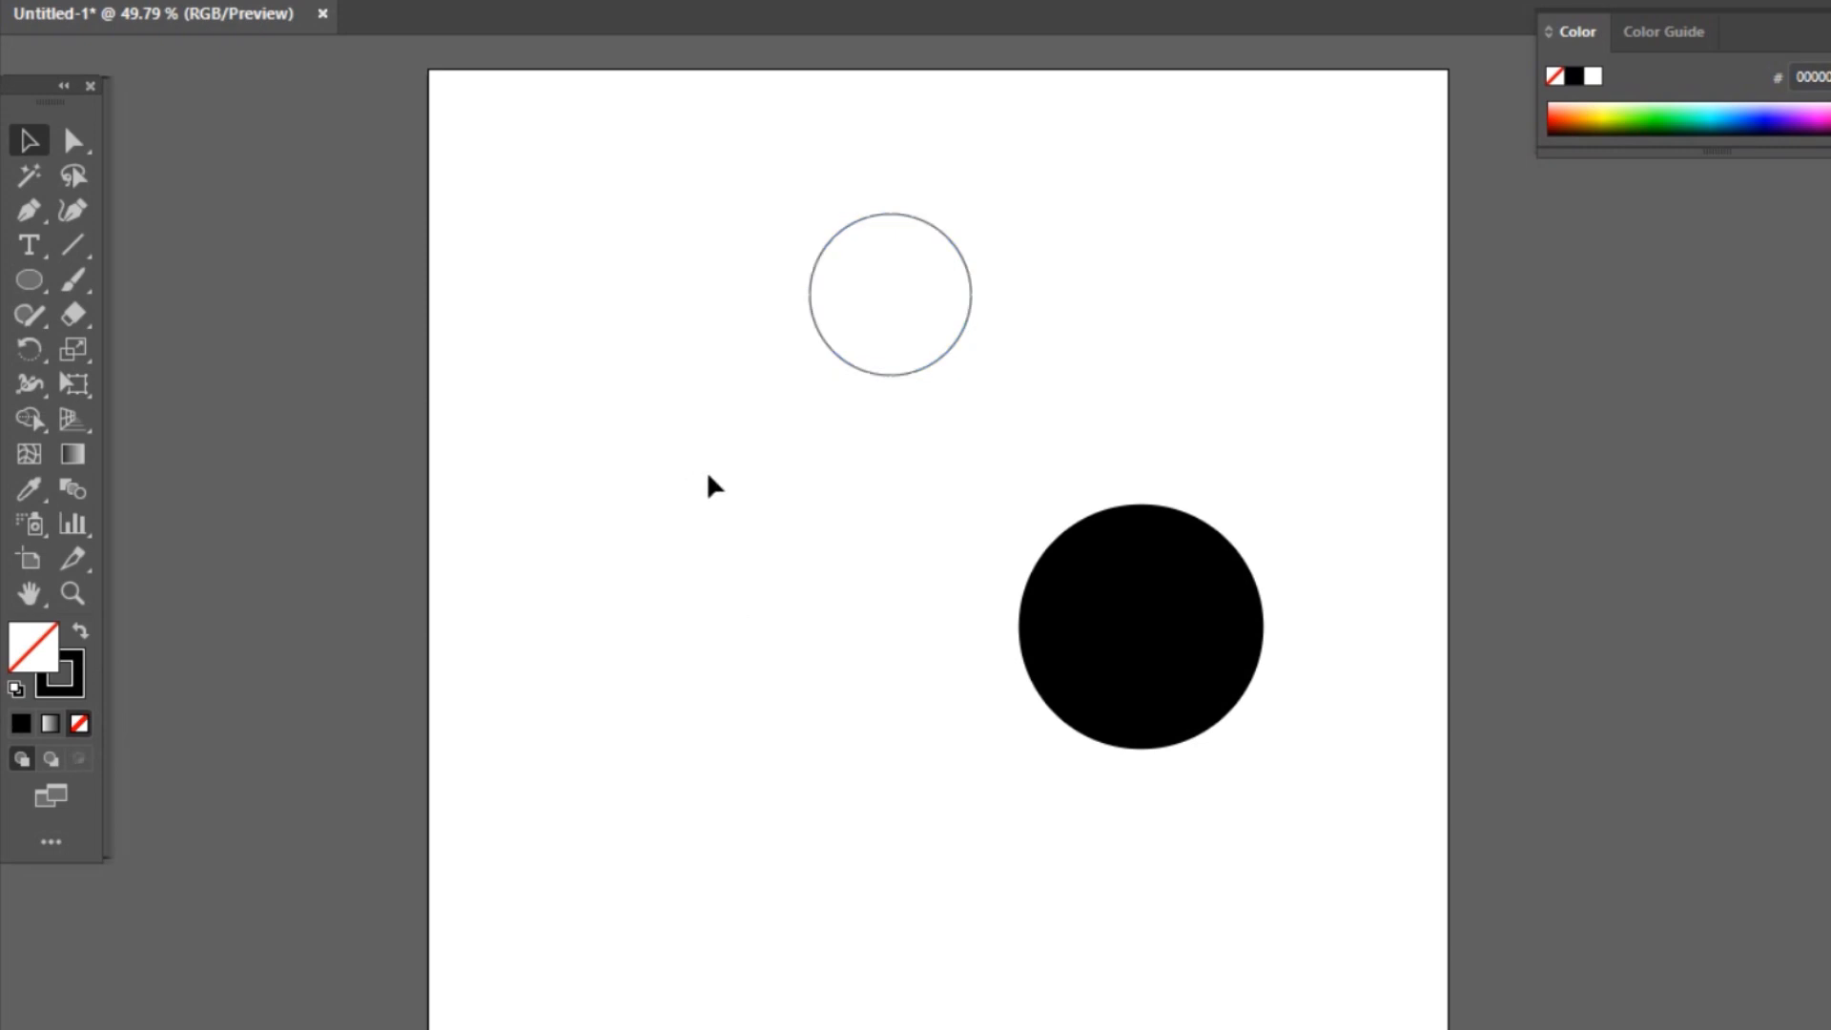
Delete the square and the large black circle, and move the remaining outlined circle down toward the artboard's middle.
left_click_drag(710, 477, 1259, 701)
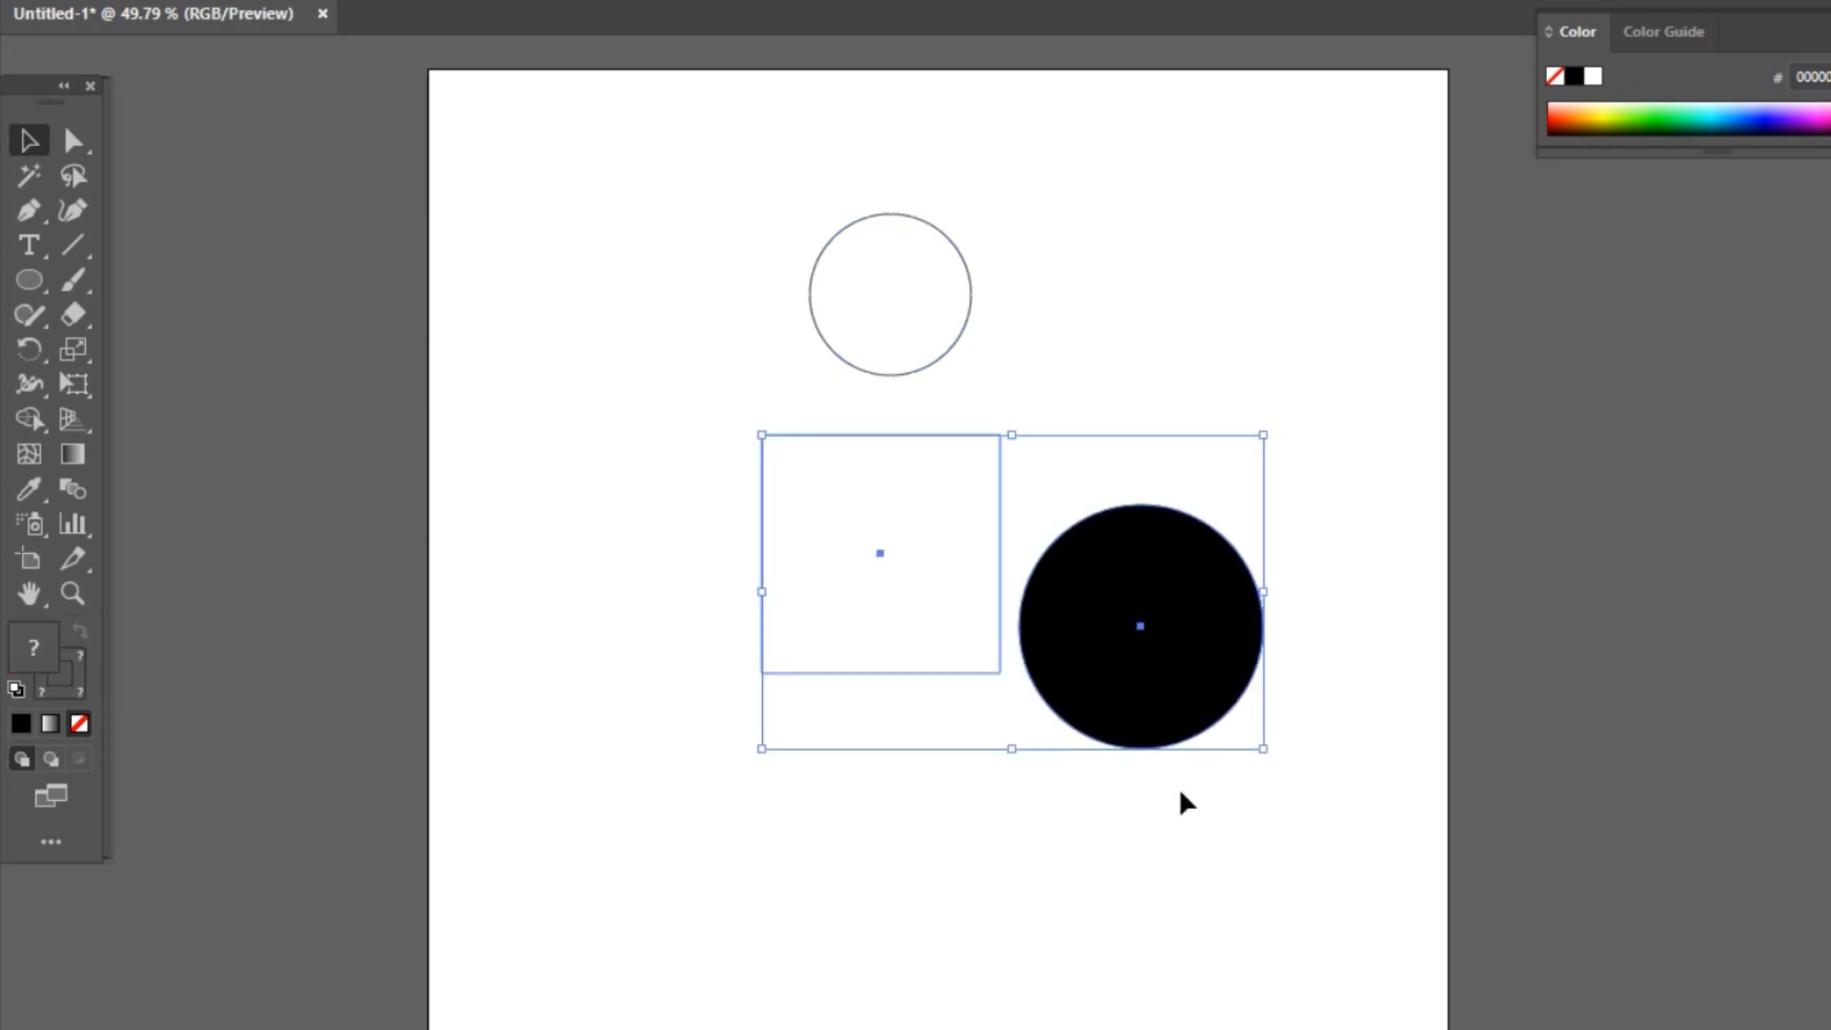
key("Delete")
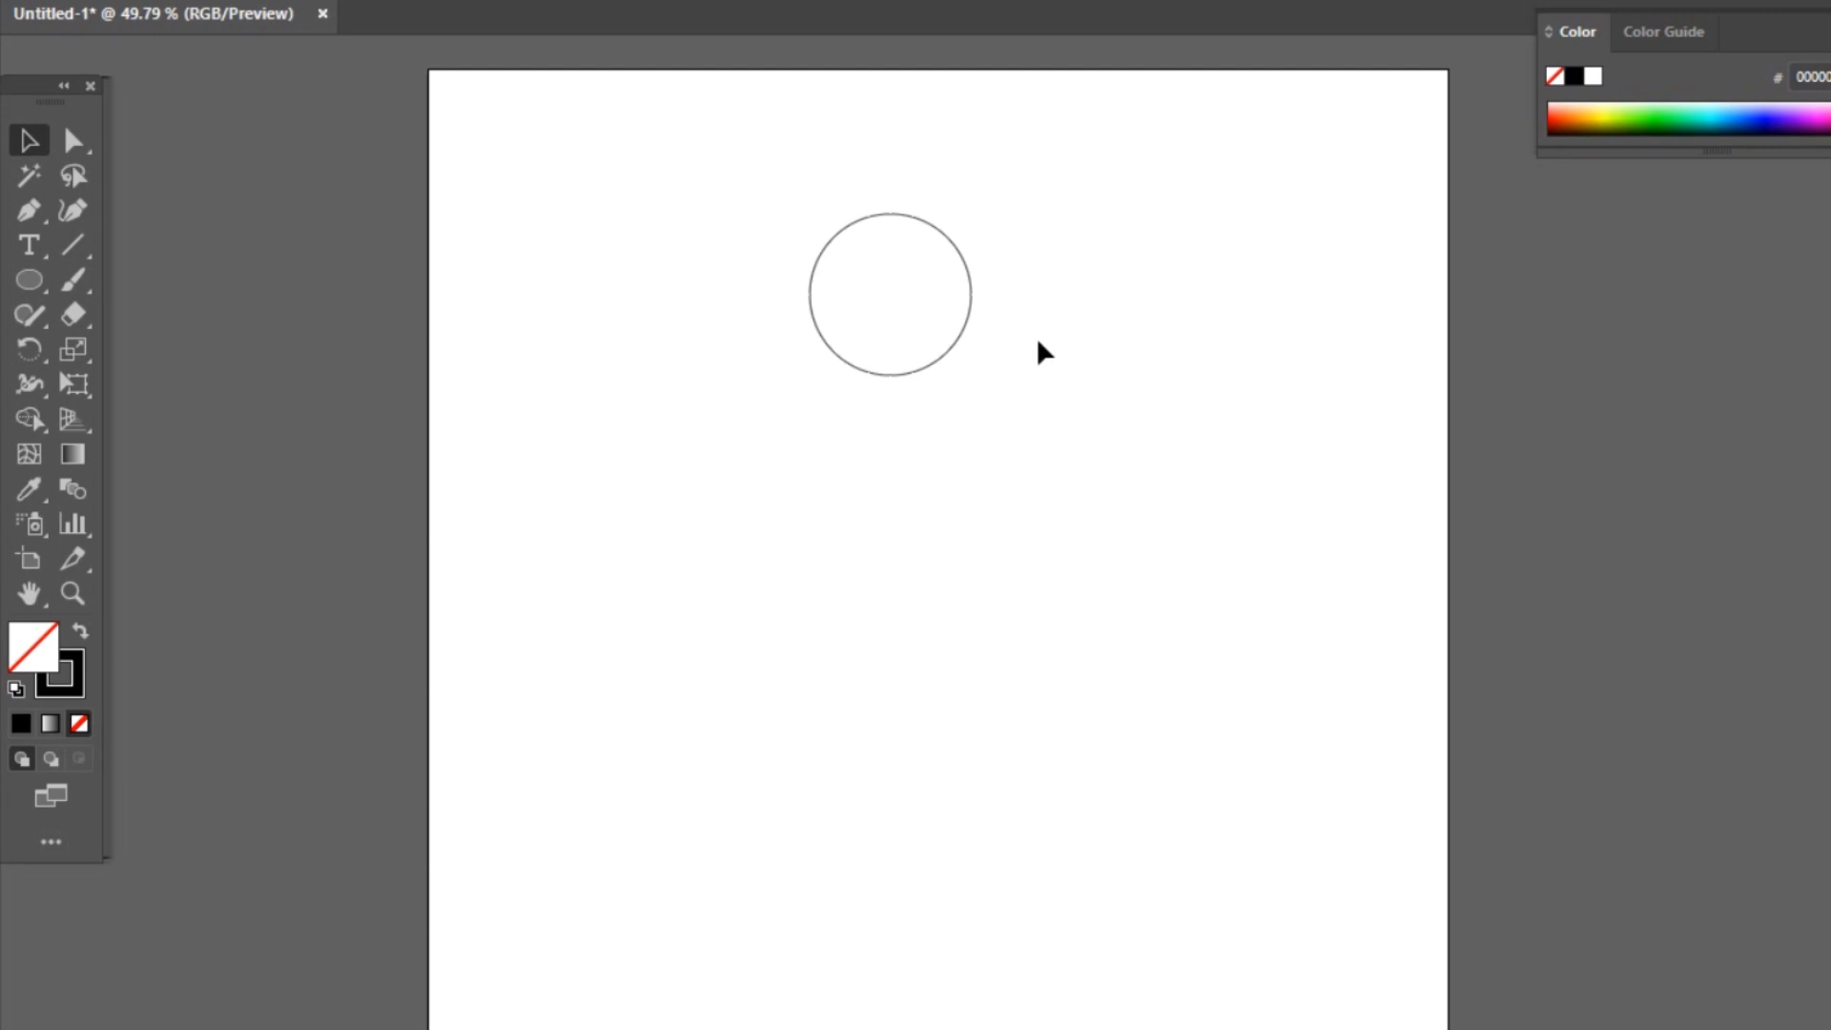
left_click_drag(950, 349, 1017, 612)
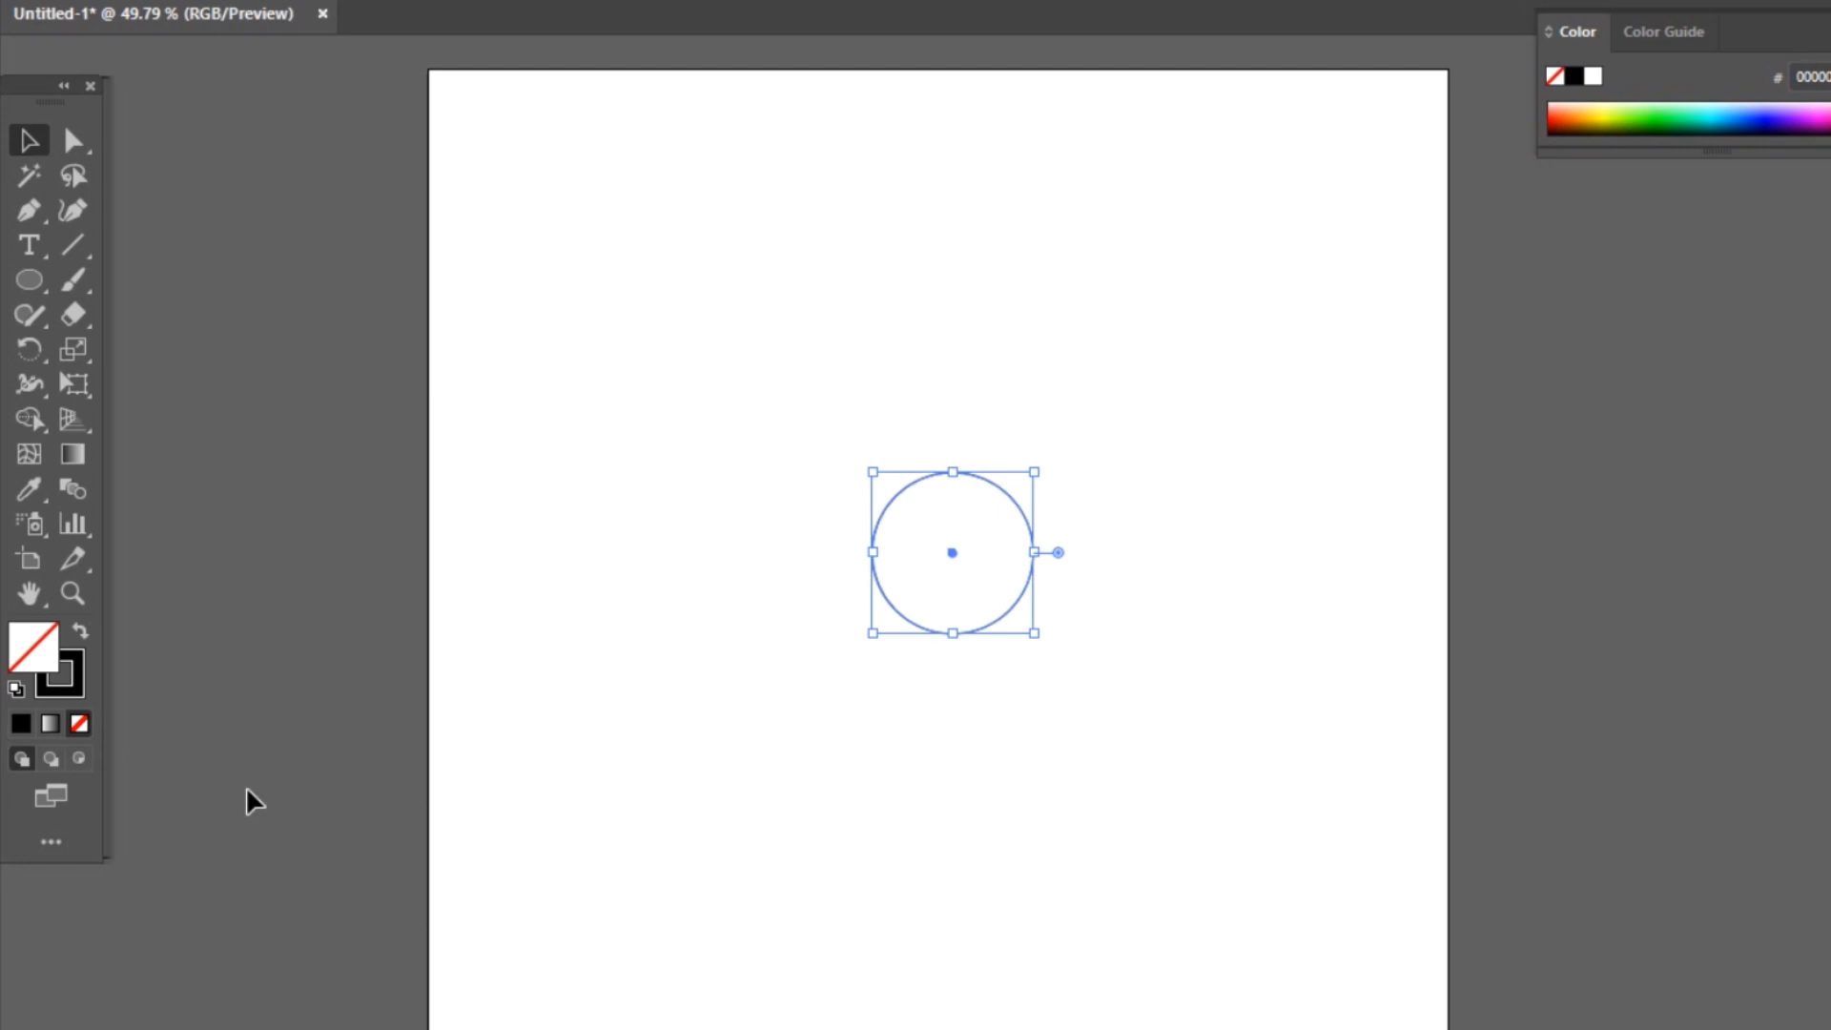
Try a solid black fill and a white-to-black gradient fill on the circle, and undo both.
left_click(21, 725)
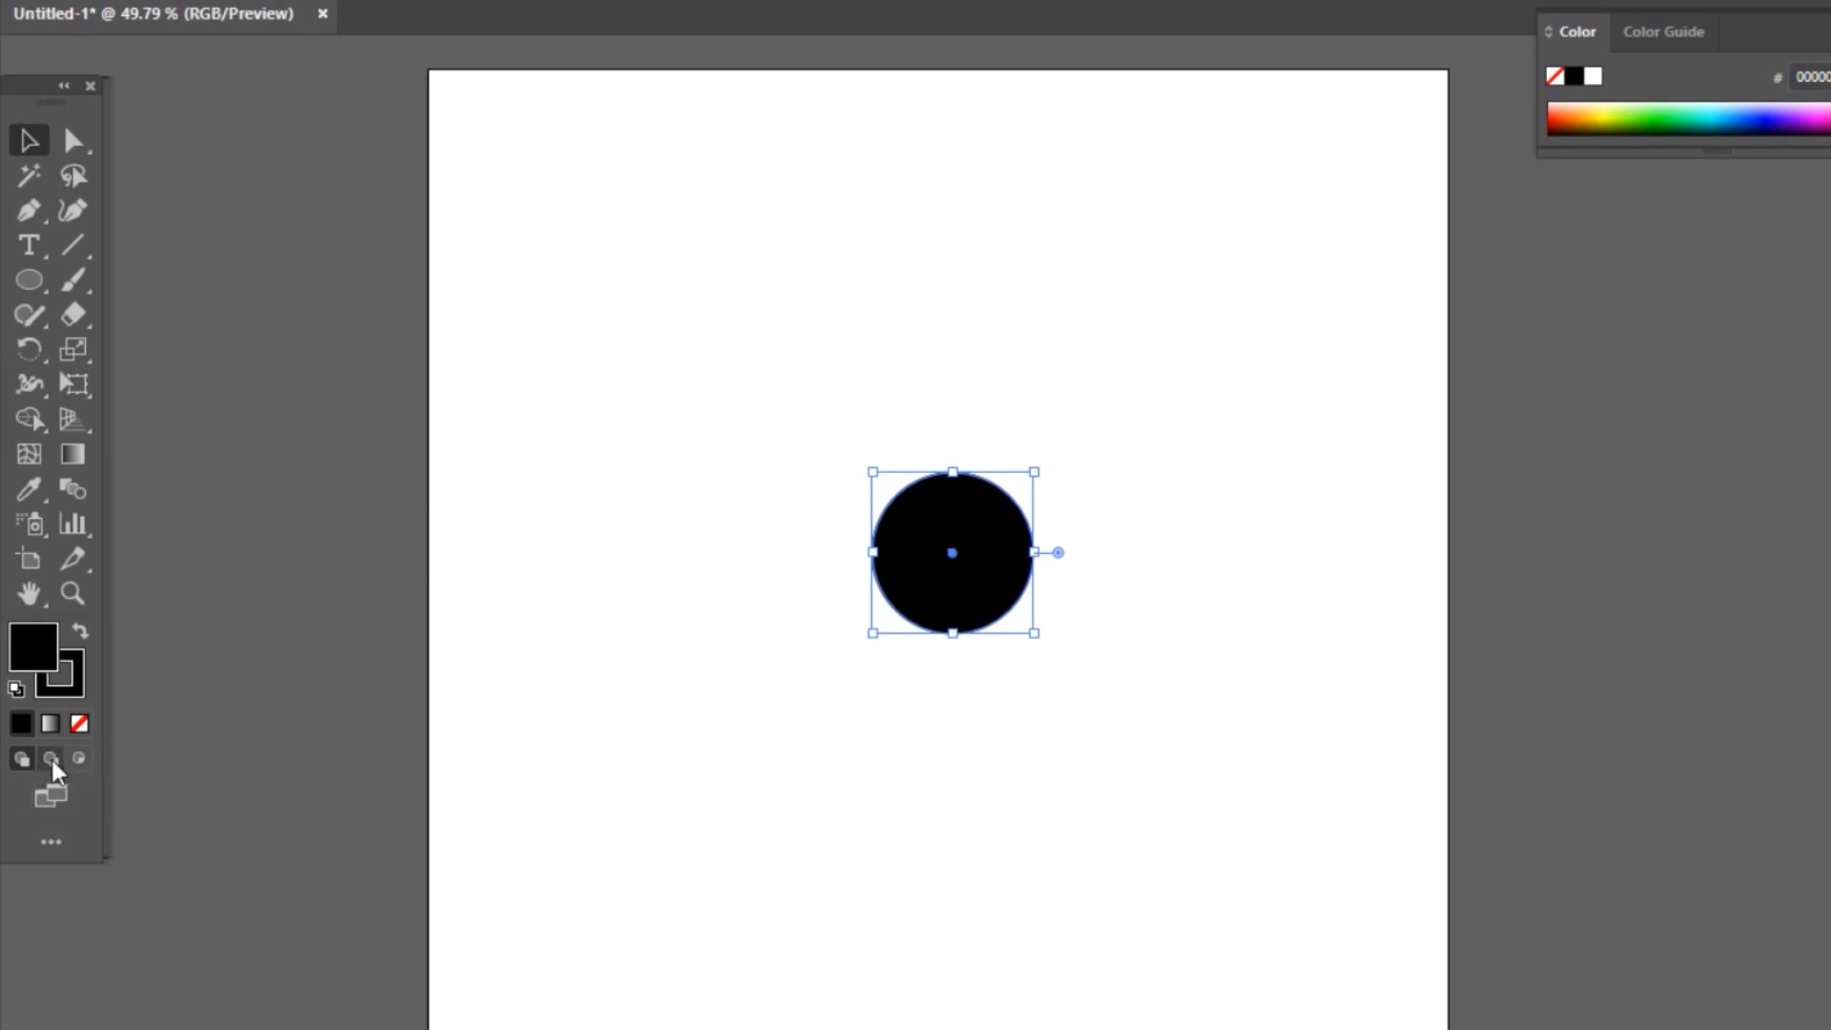
key("period")
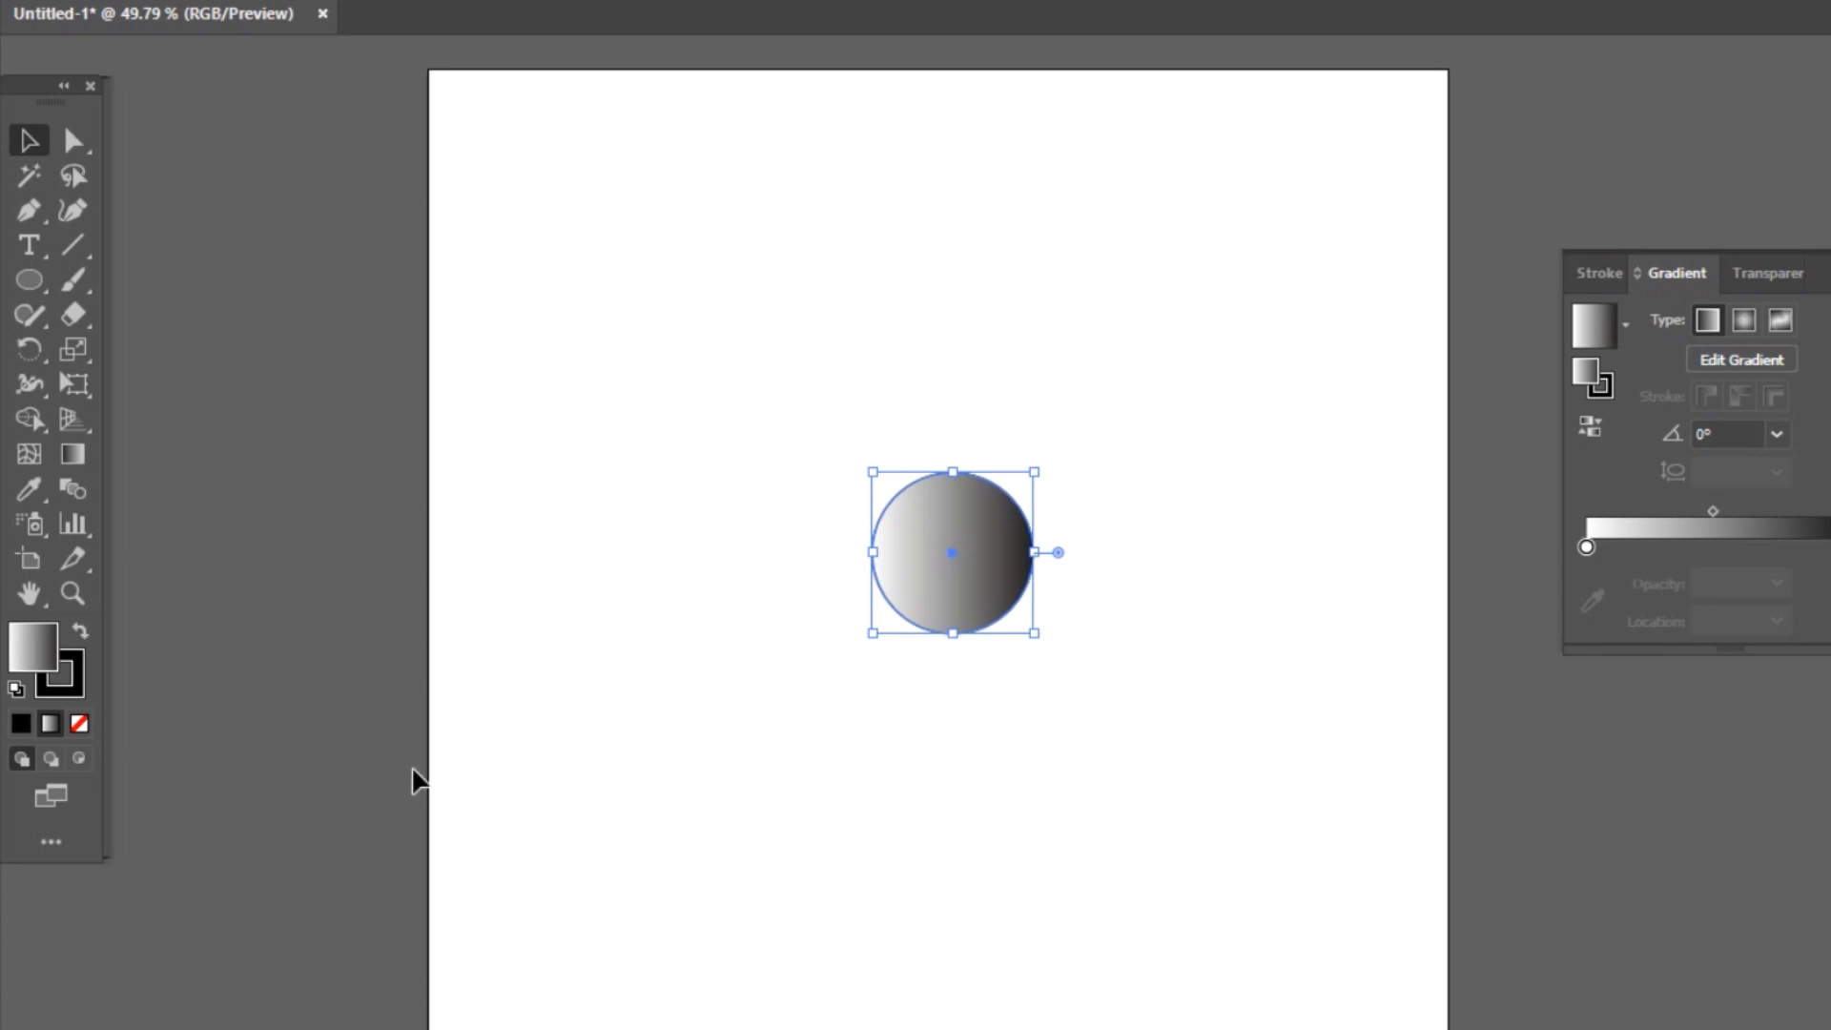
key("ctrl+z")
key("ctrl+z")
left_click(697, 717)
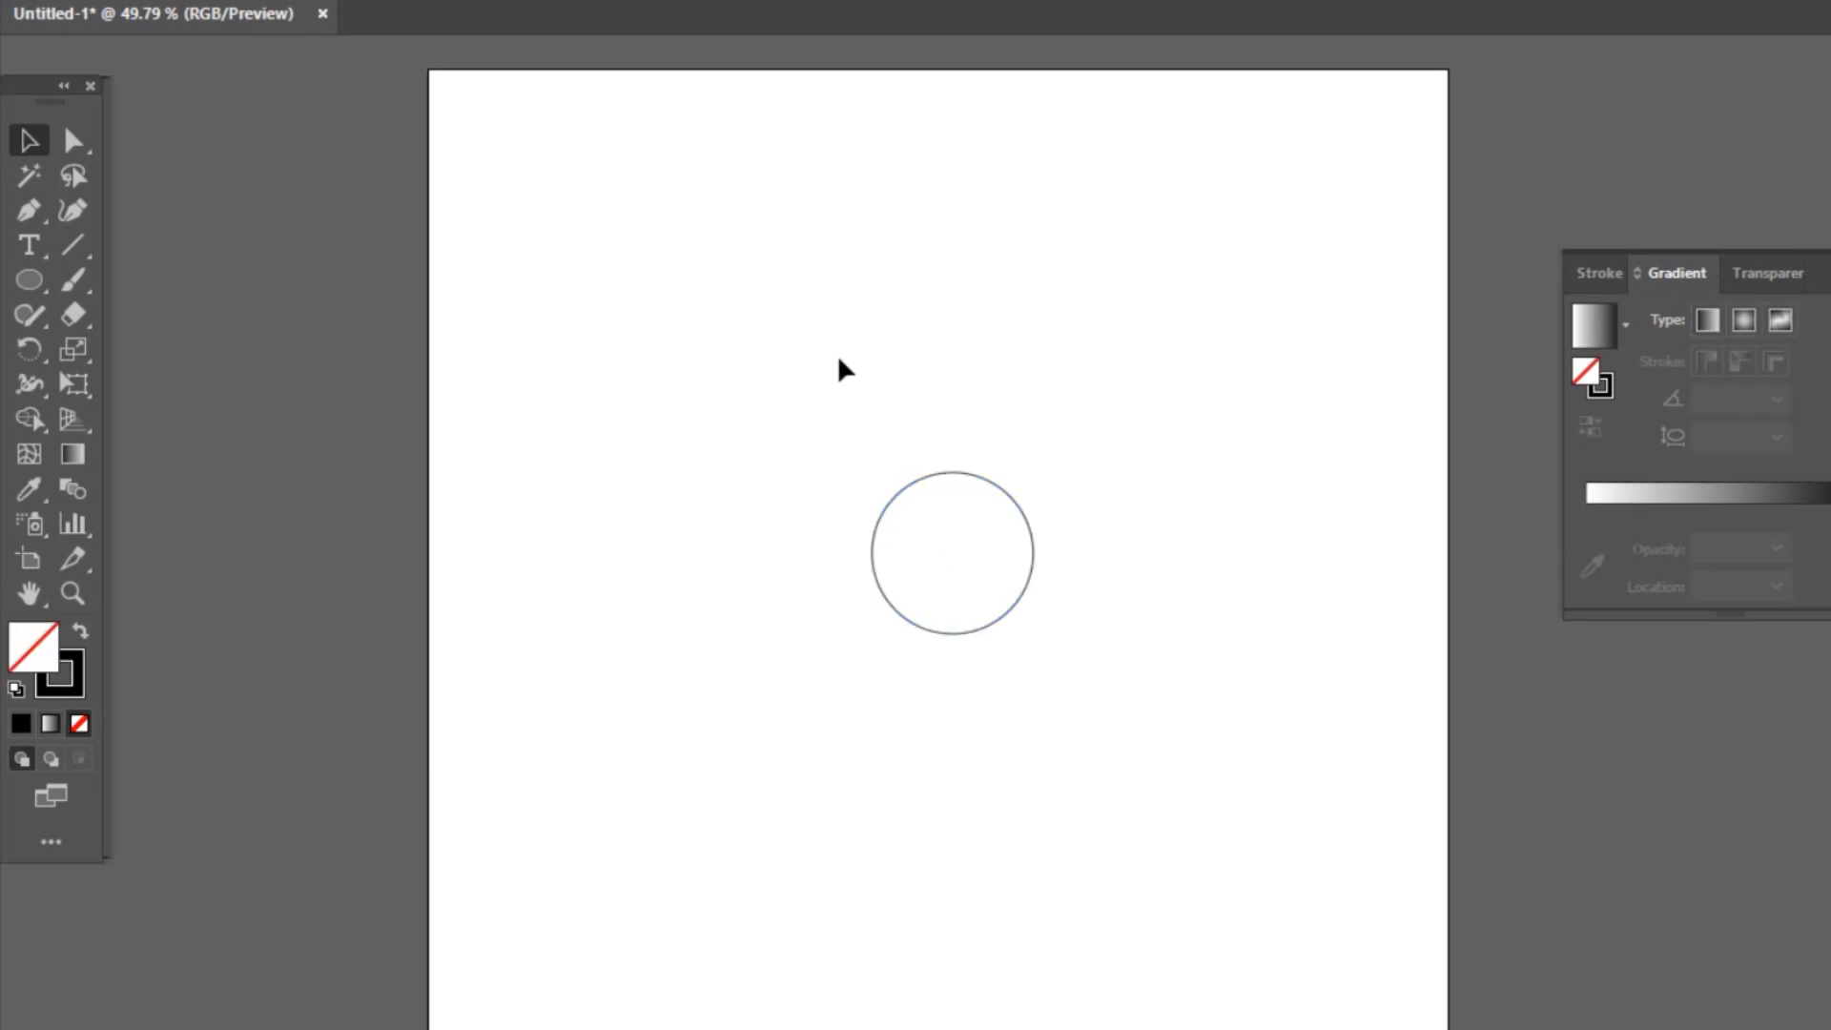
Apply a white-to-black linear gradient to the circle's stroke, and deselect the circle.
left_click(1013, 497)
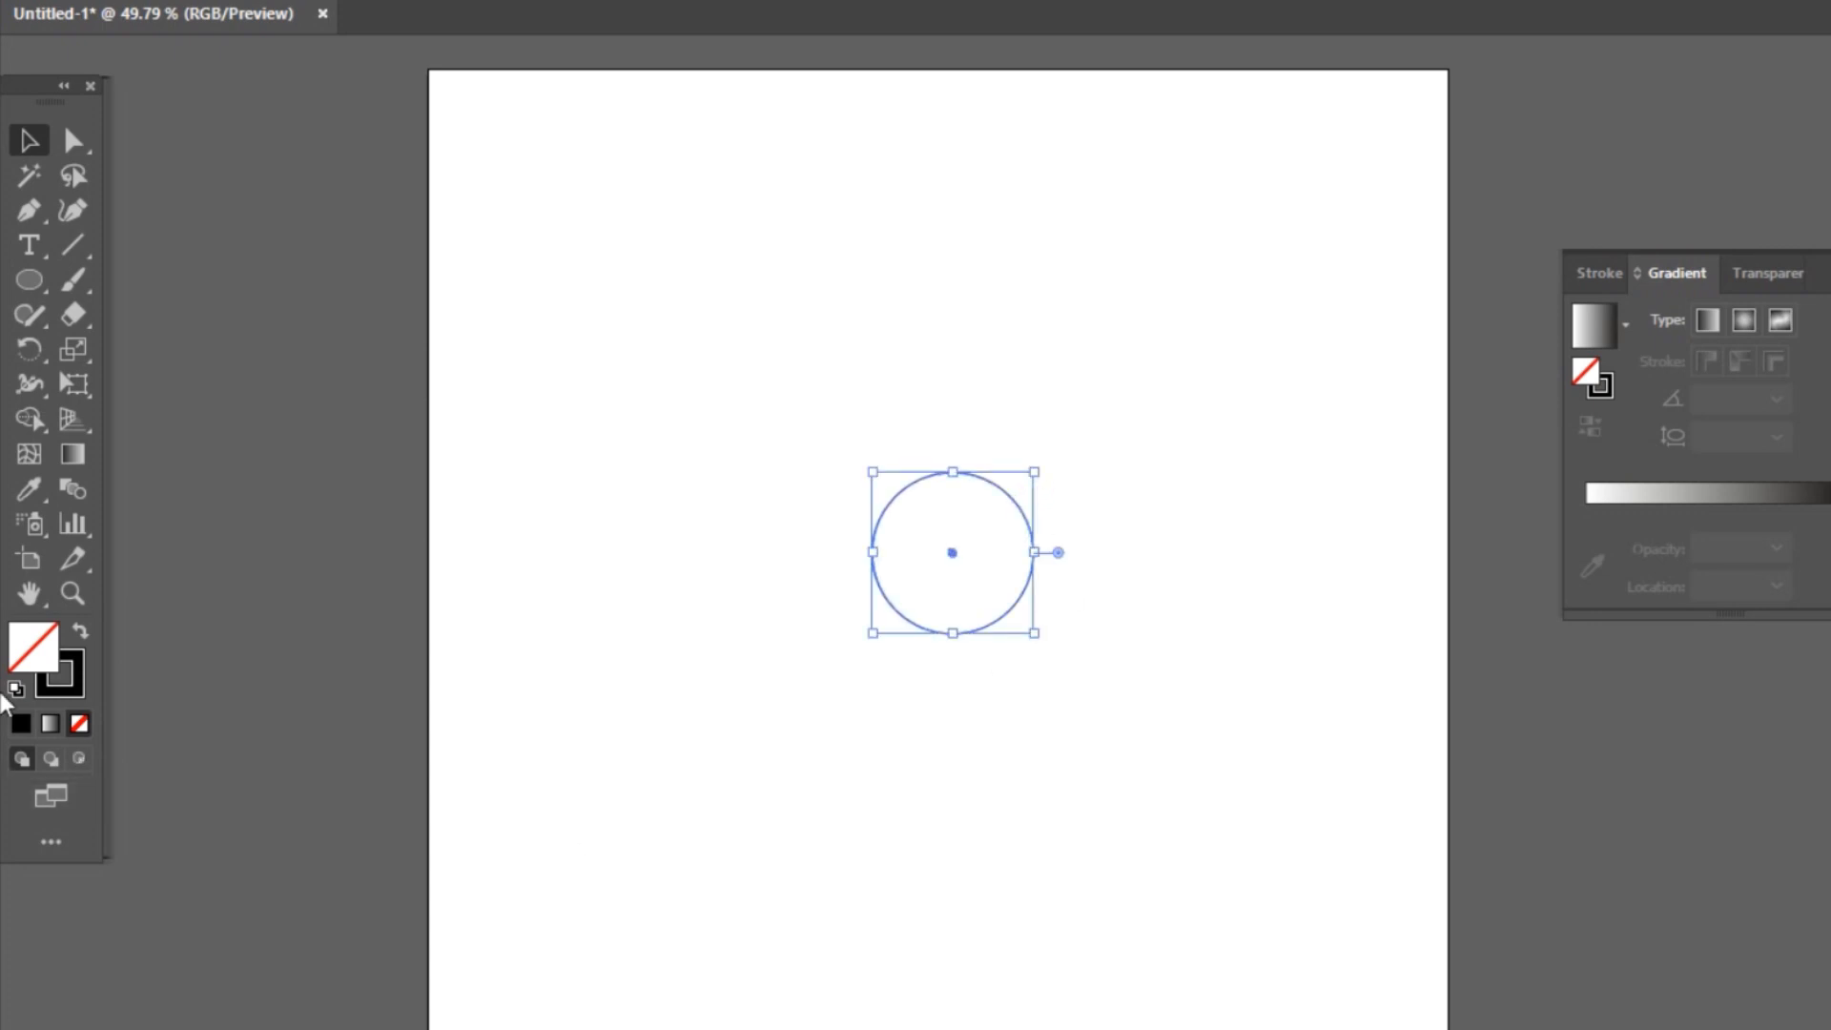
key("x")
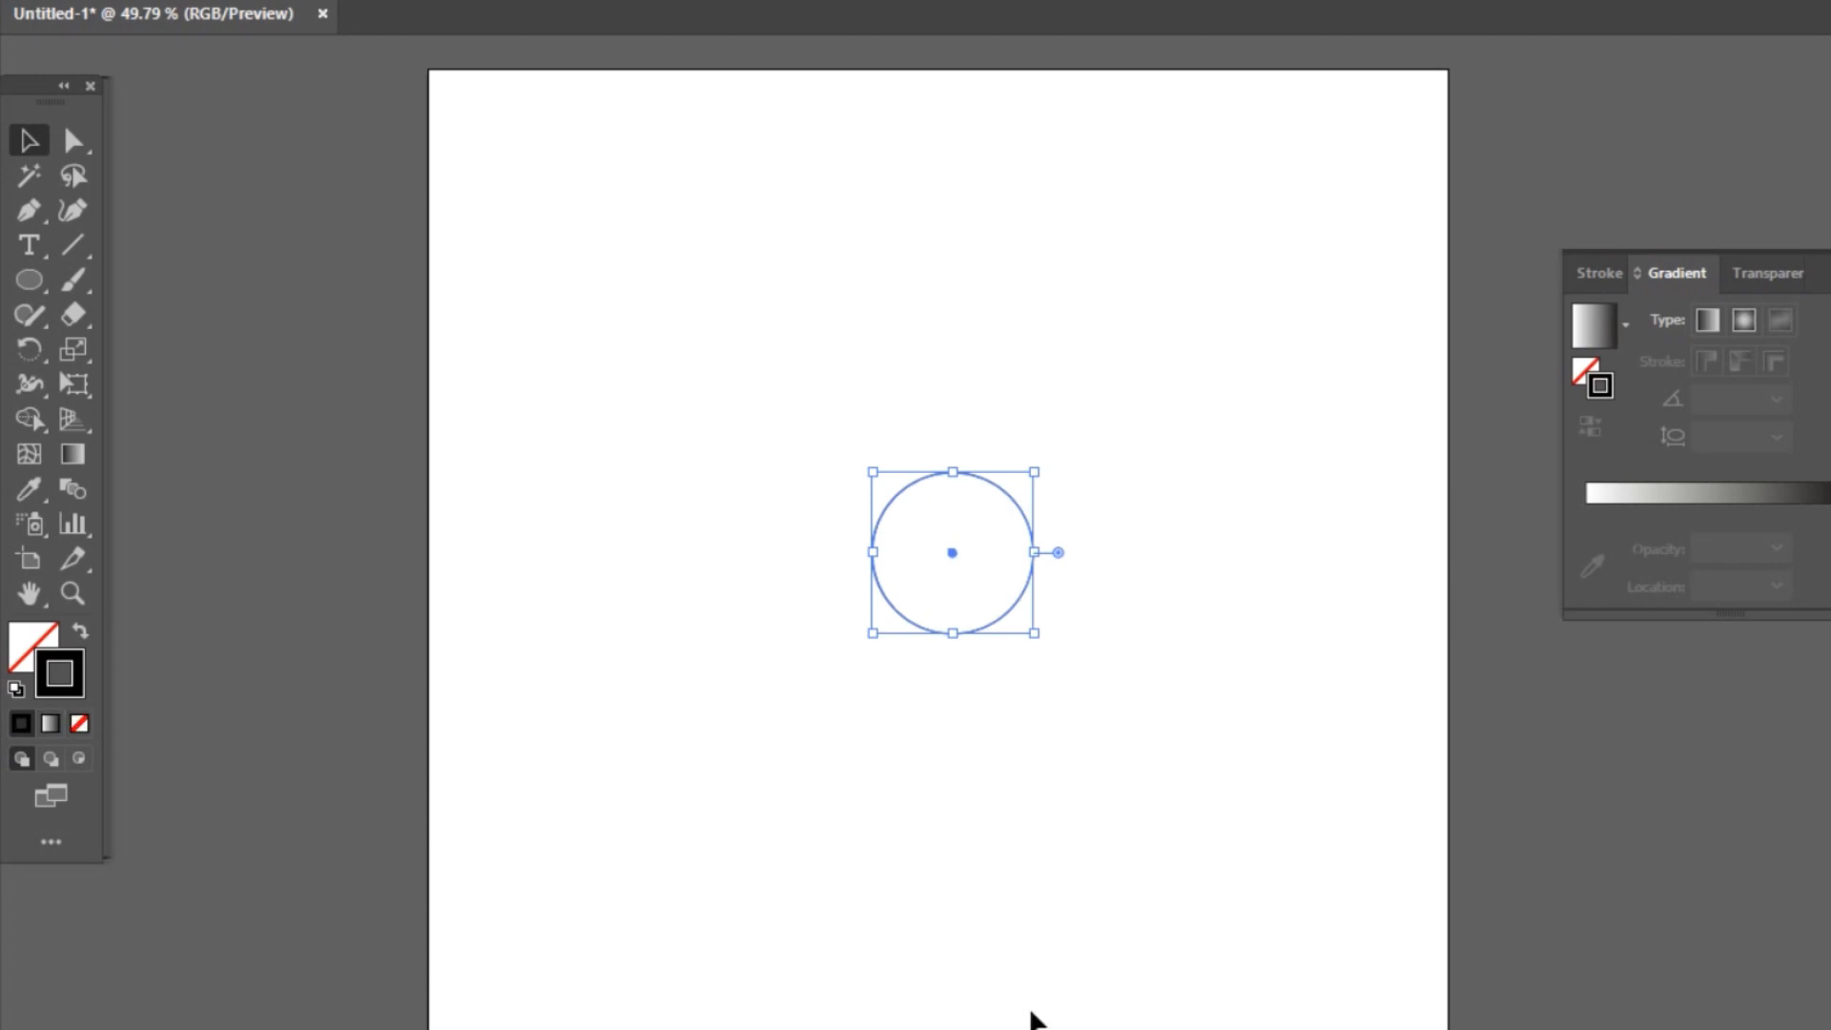
scroll(960, 636, "up", 3)
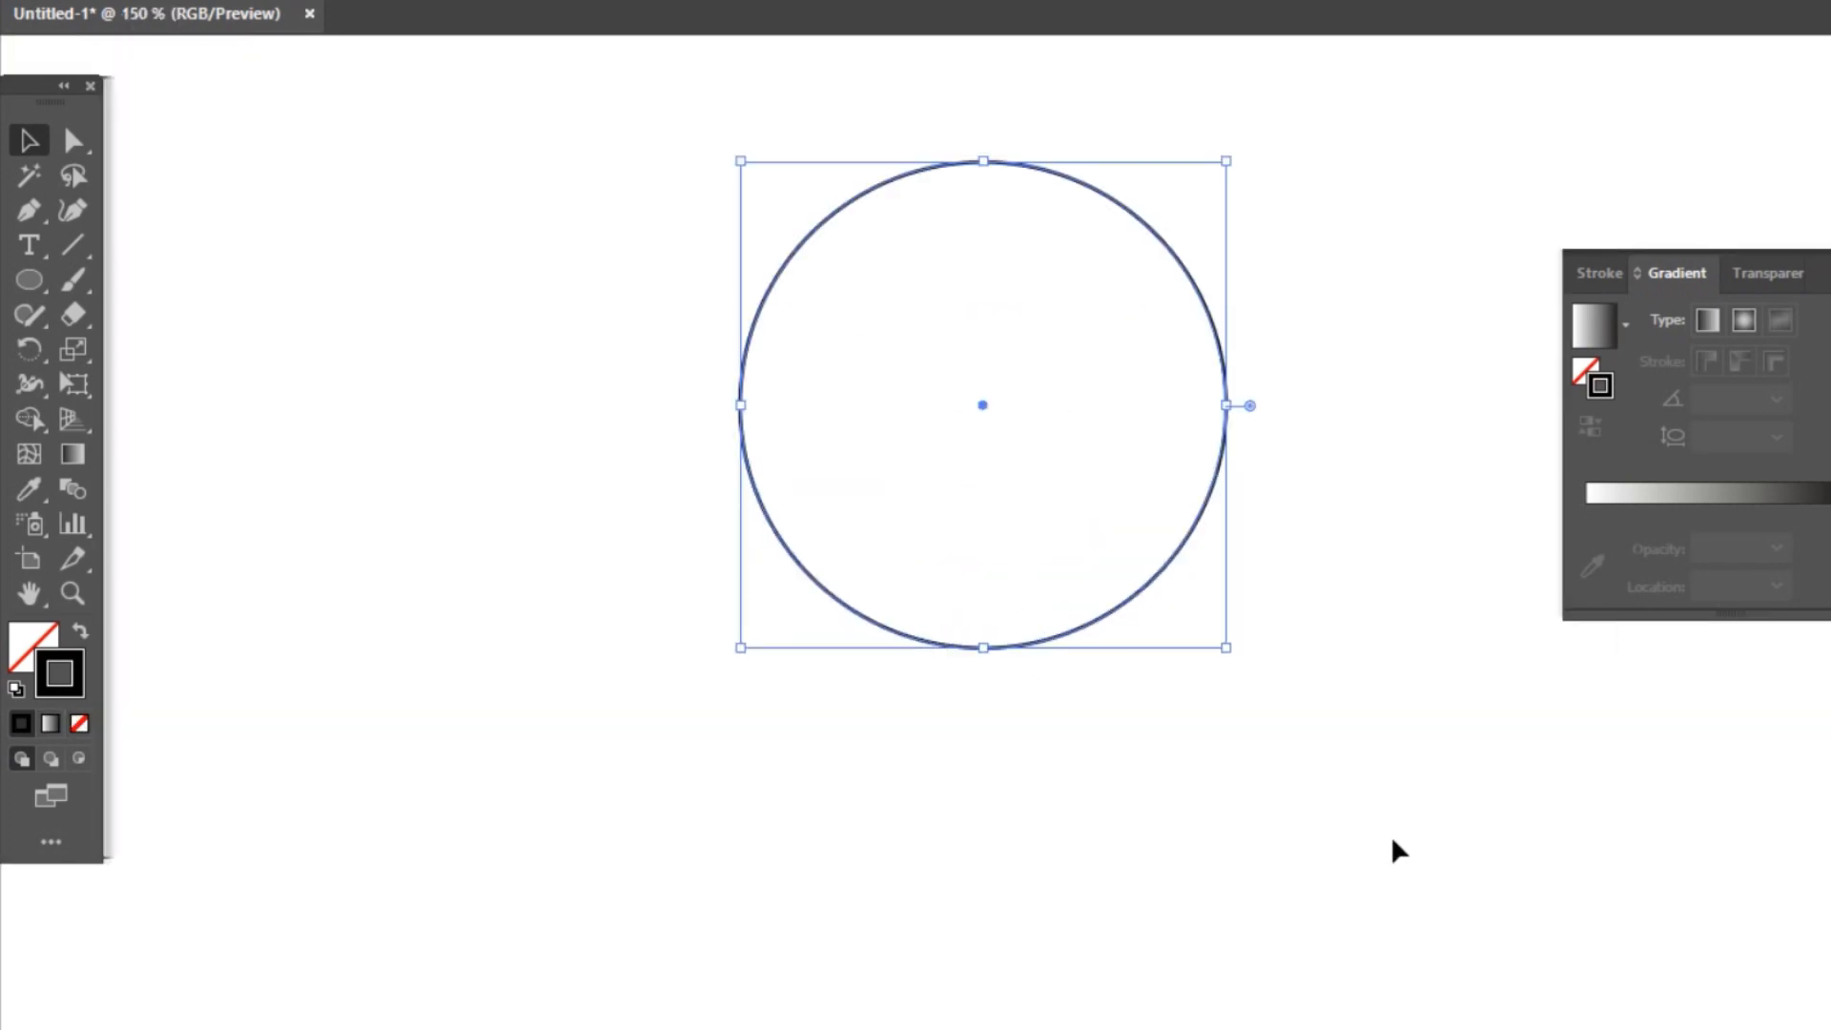
key("period")
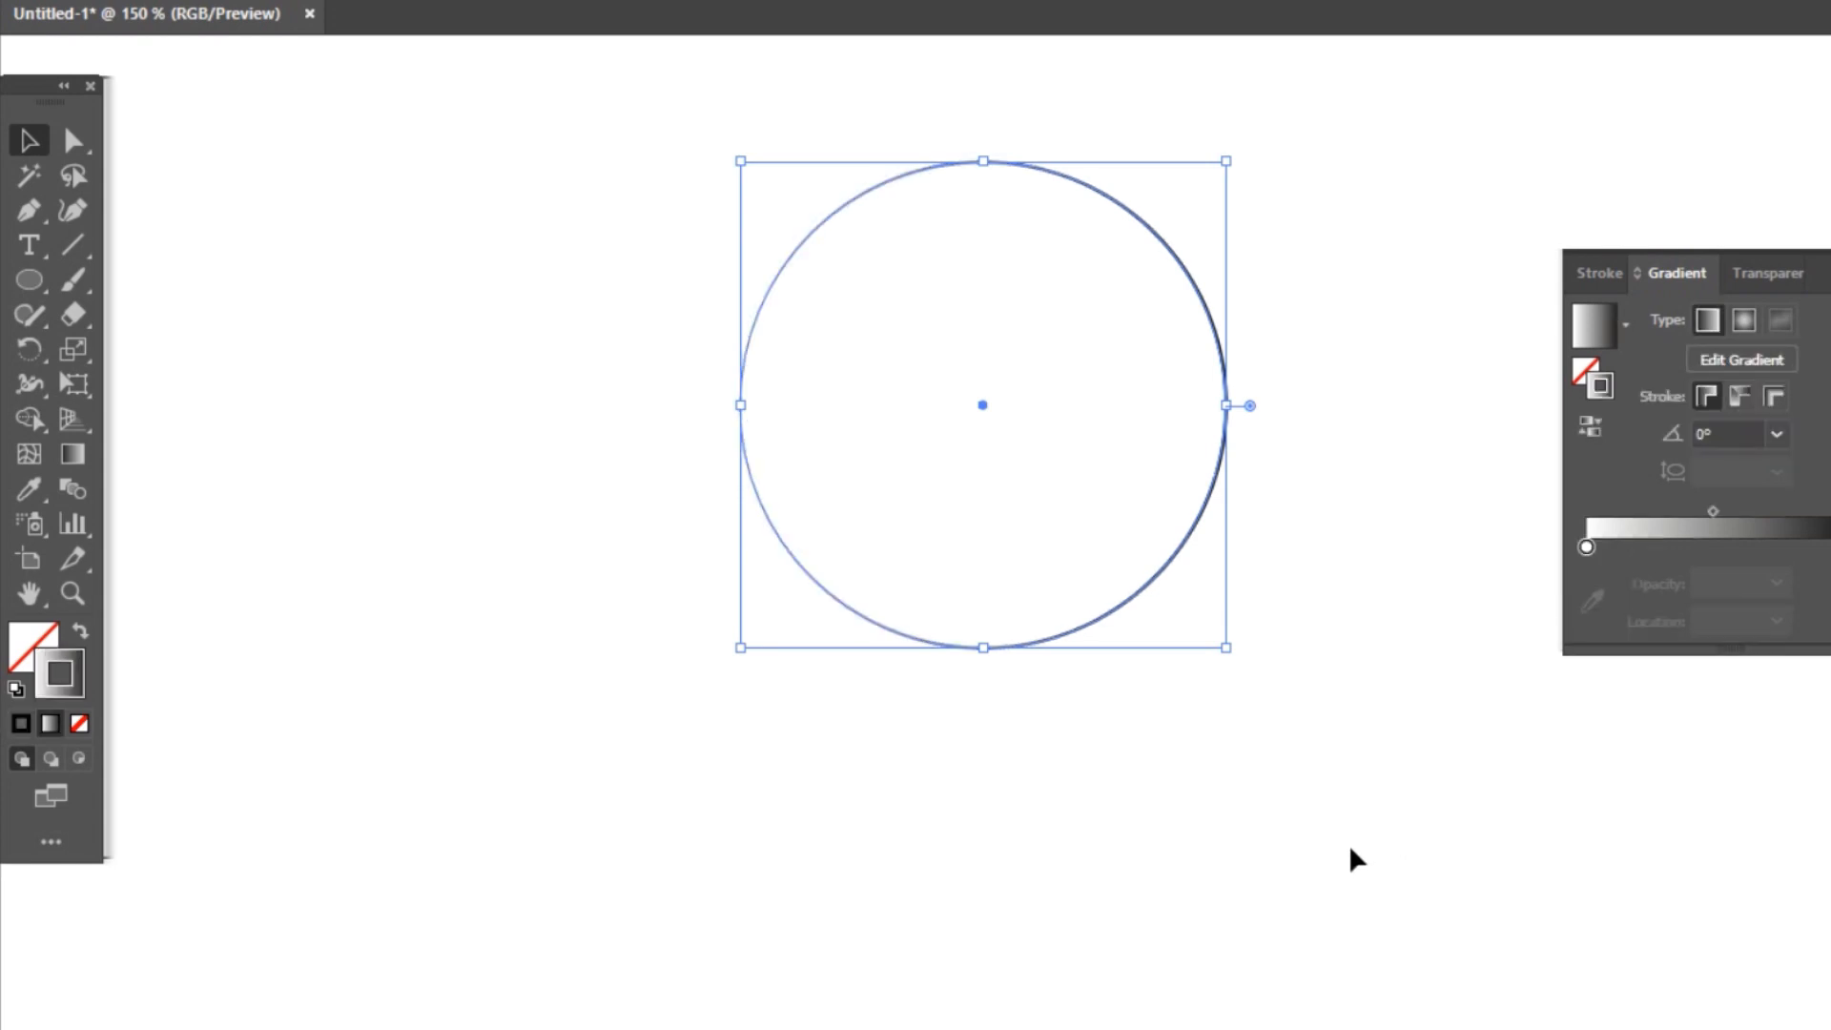
left_click(1346, 856)
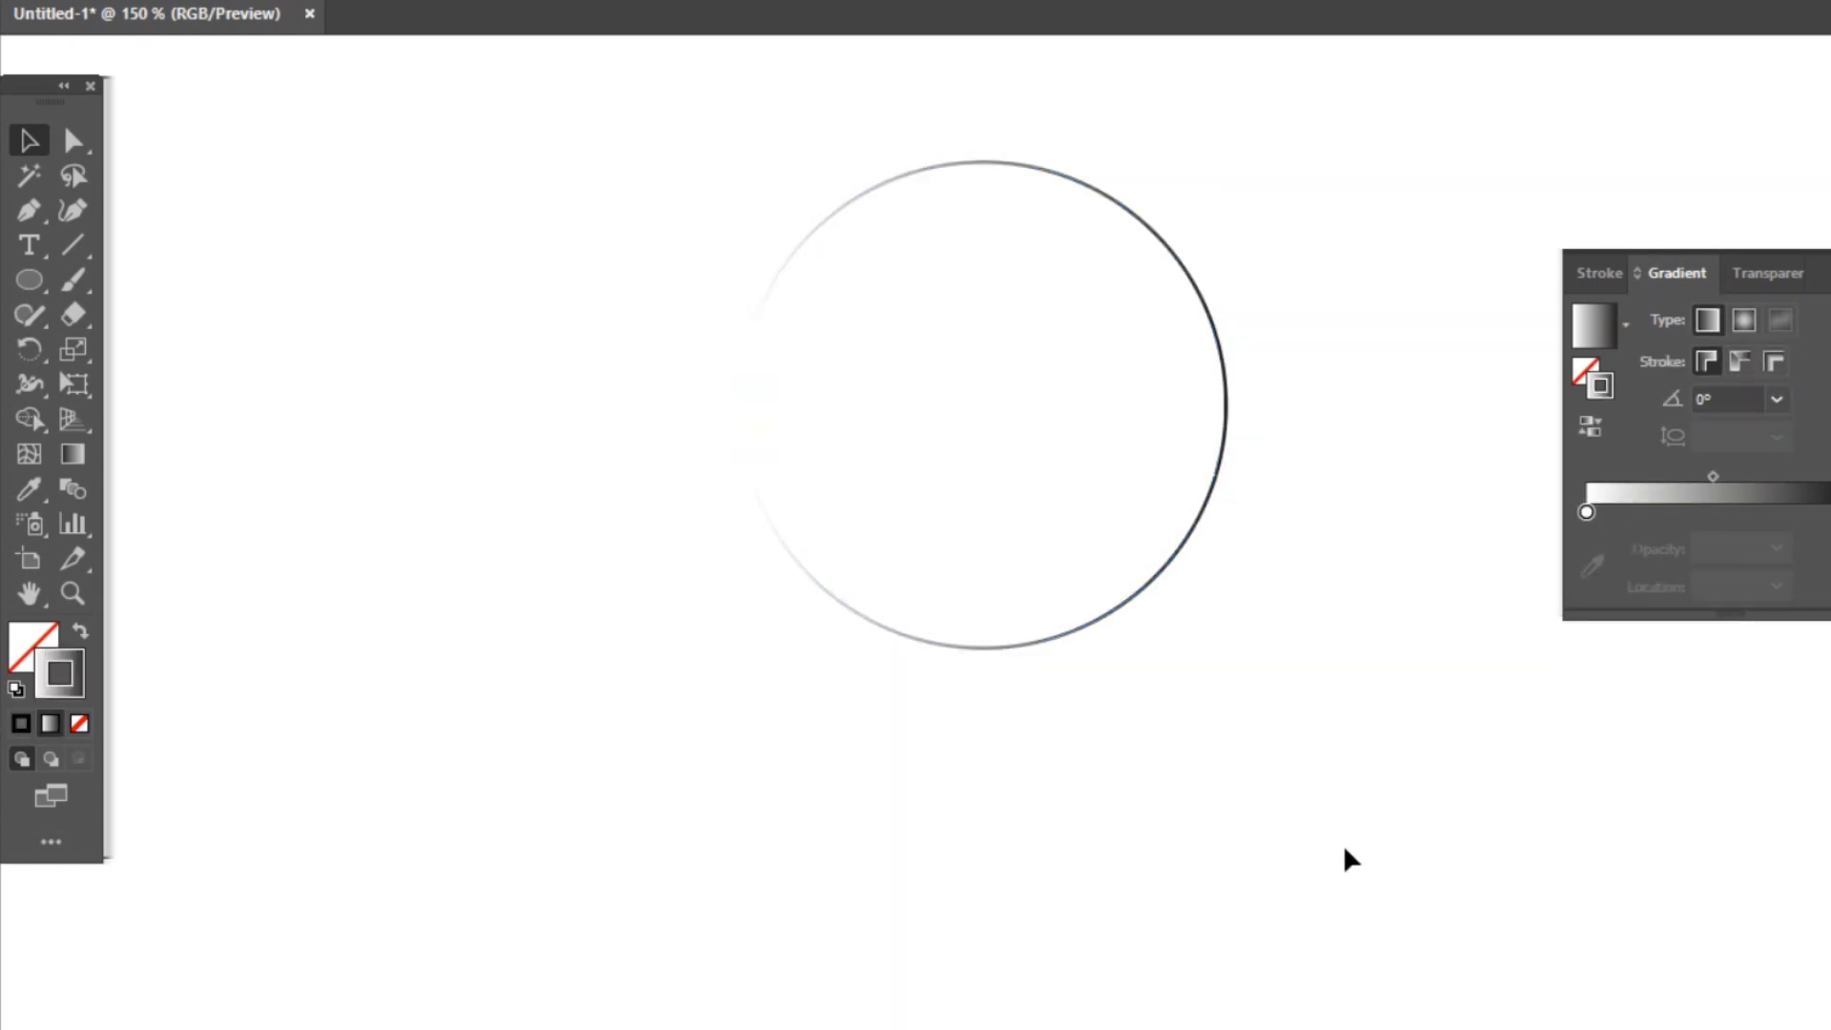
Set the circle's stroke to None, and deselect the circle.
left_click(1171, 570)
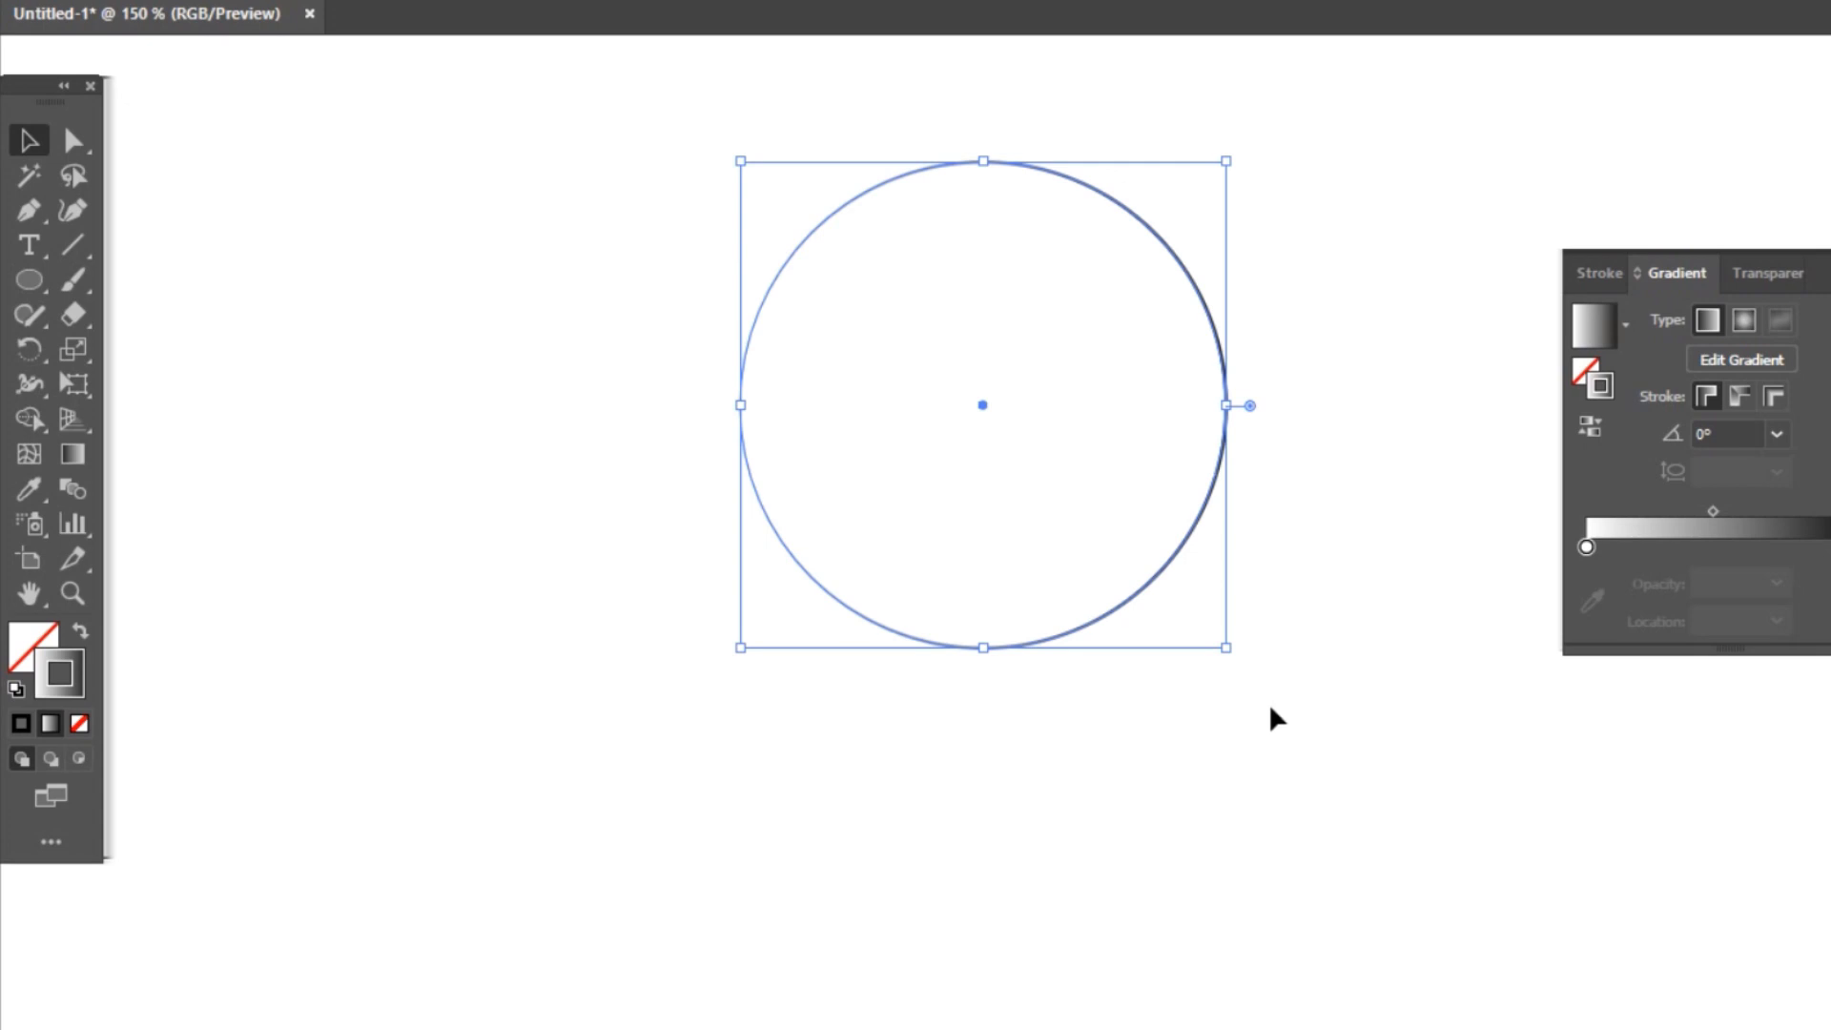
key("slash")
left_click(1350, 818)
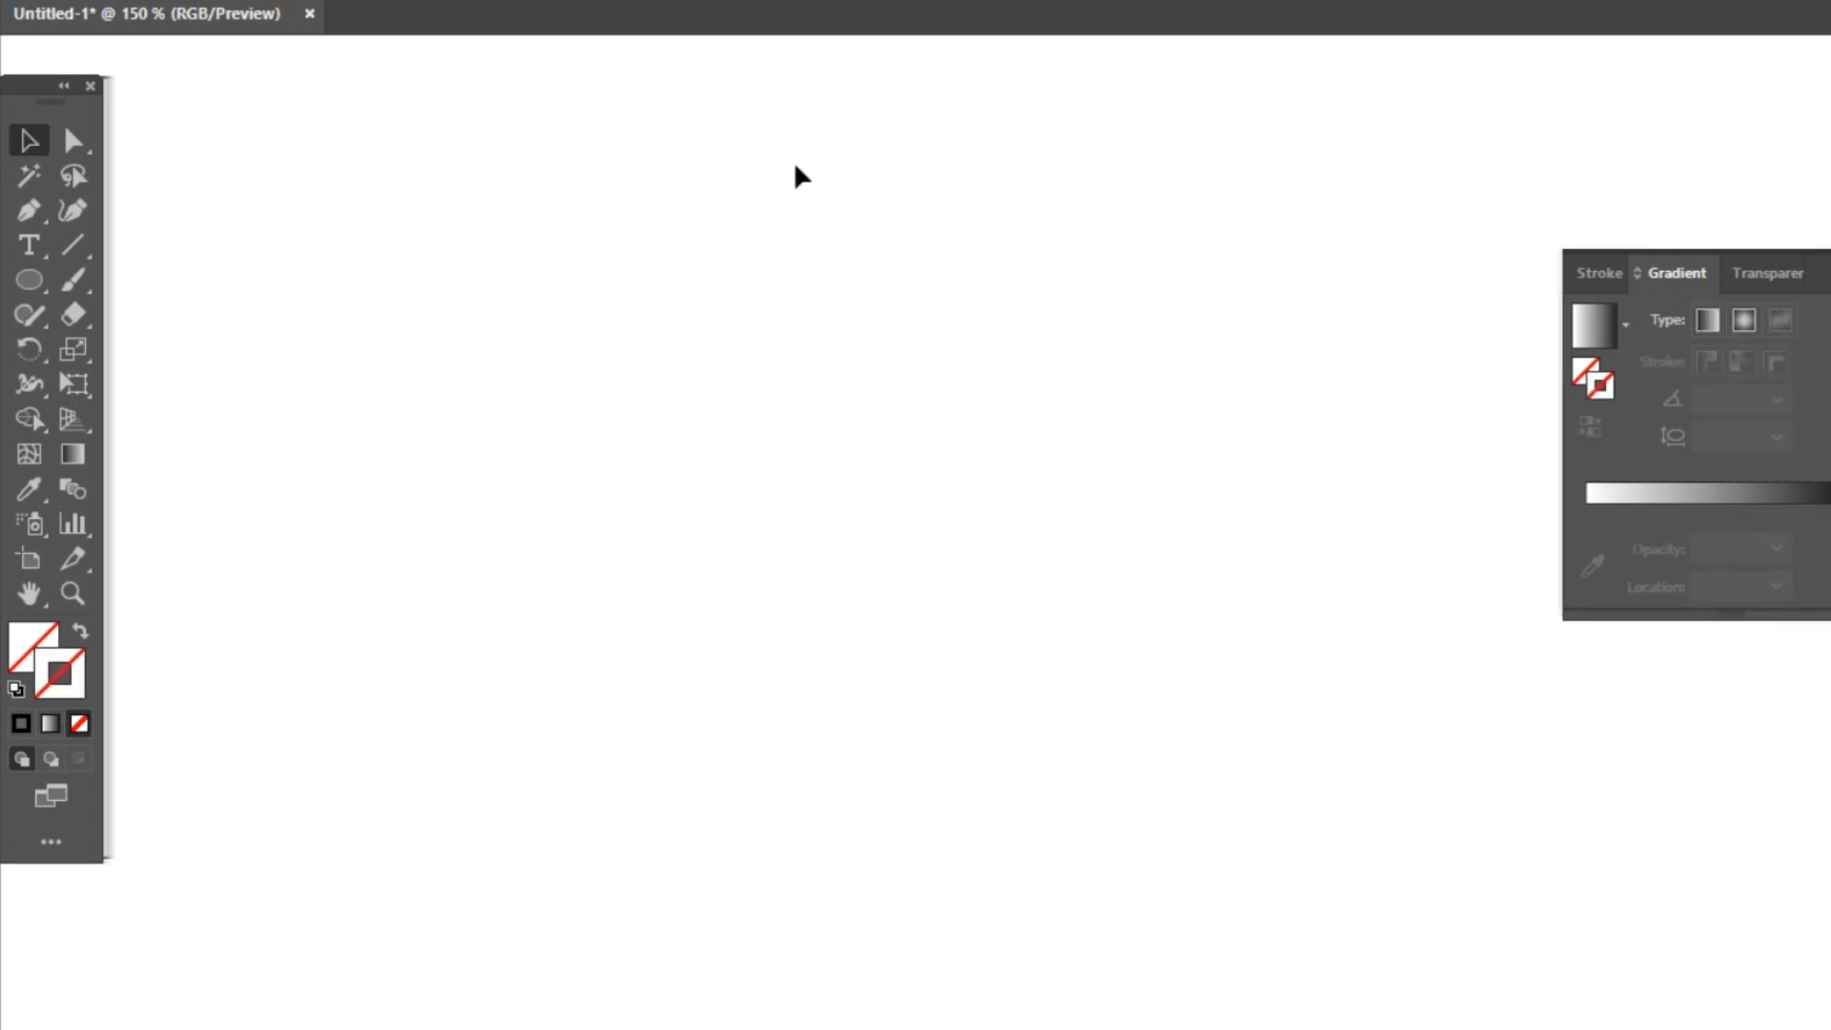
Apply a solid black stroke to the invisible circle, and move the circle slightly down and to the left.
left_click_drag(638, 192, 1406, 912)
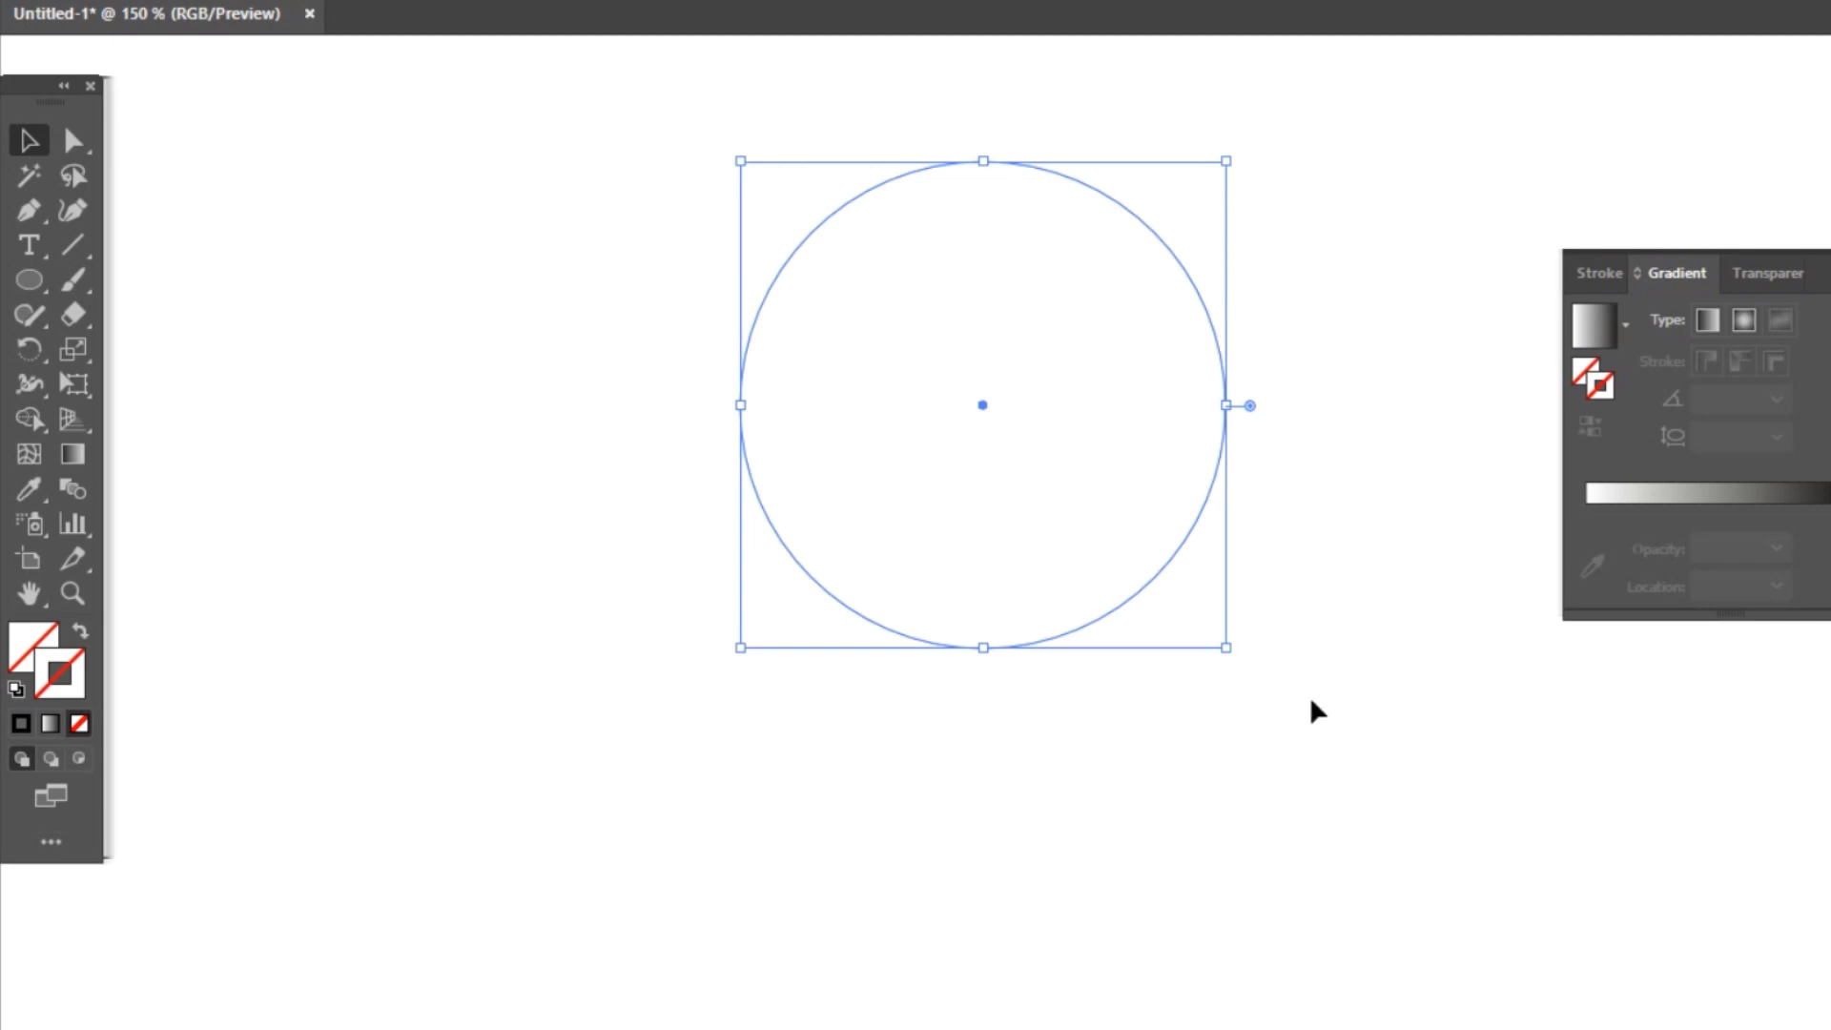
key("comma")
key("a")
left_click(1306, 593)
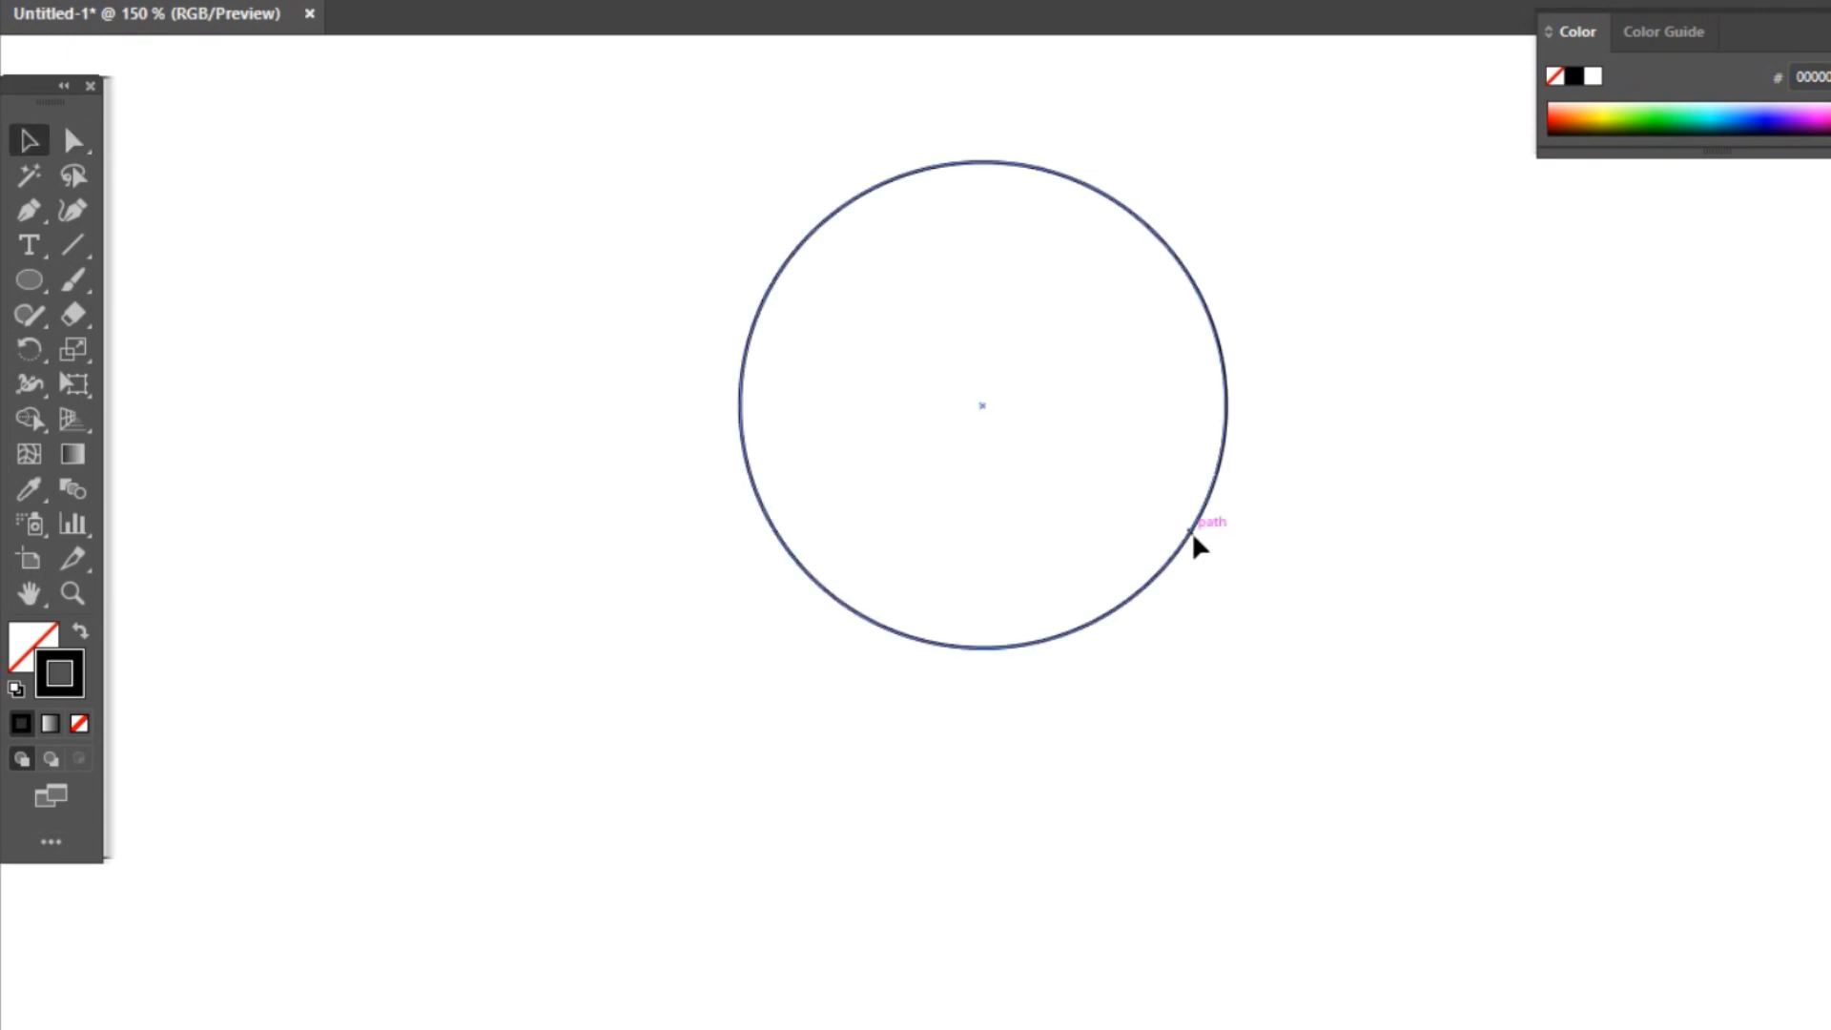
left_click_drag(1198, 542, 1084, 604)
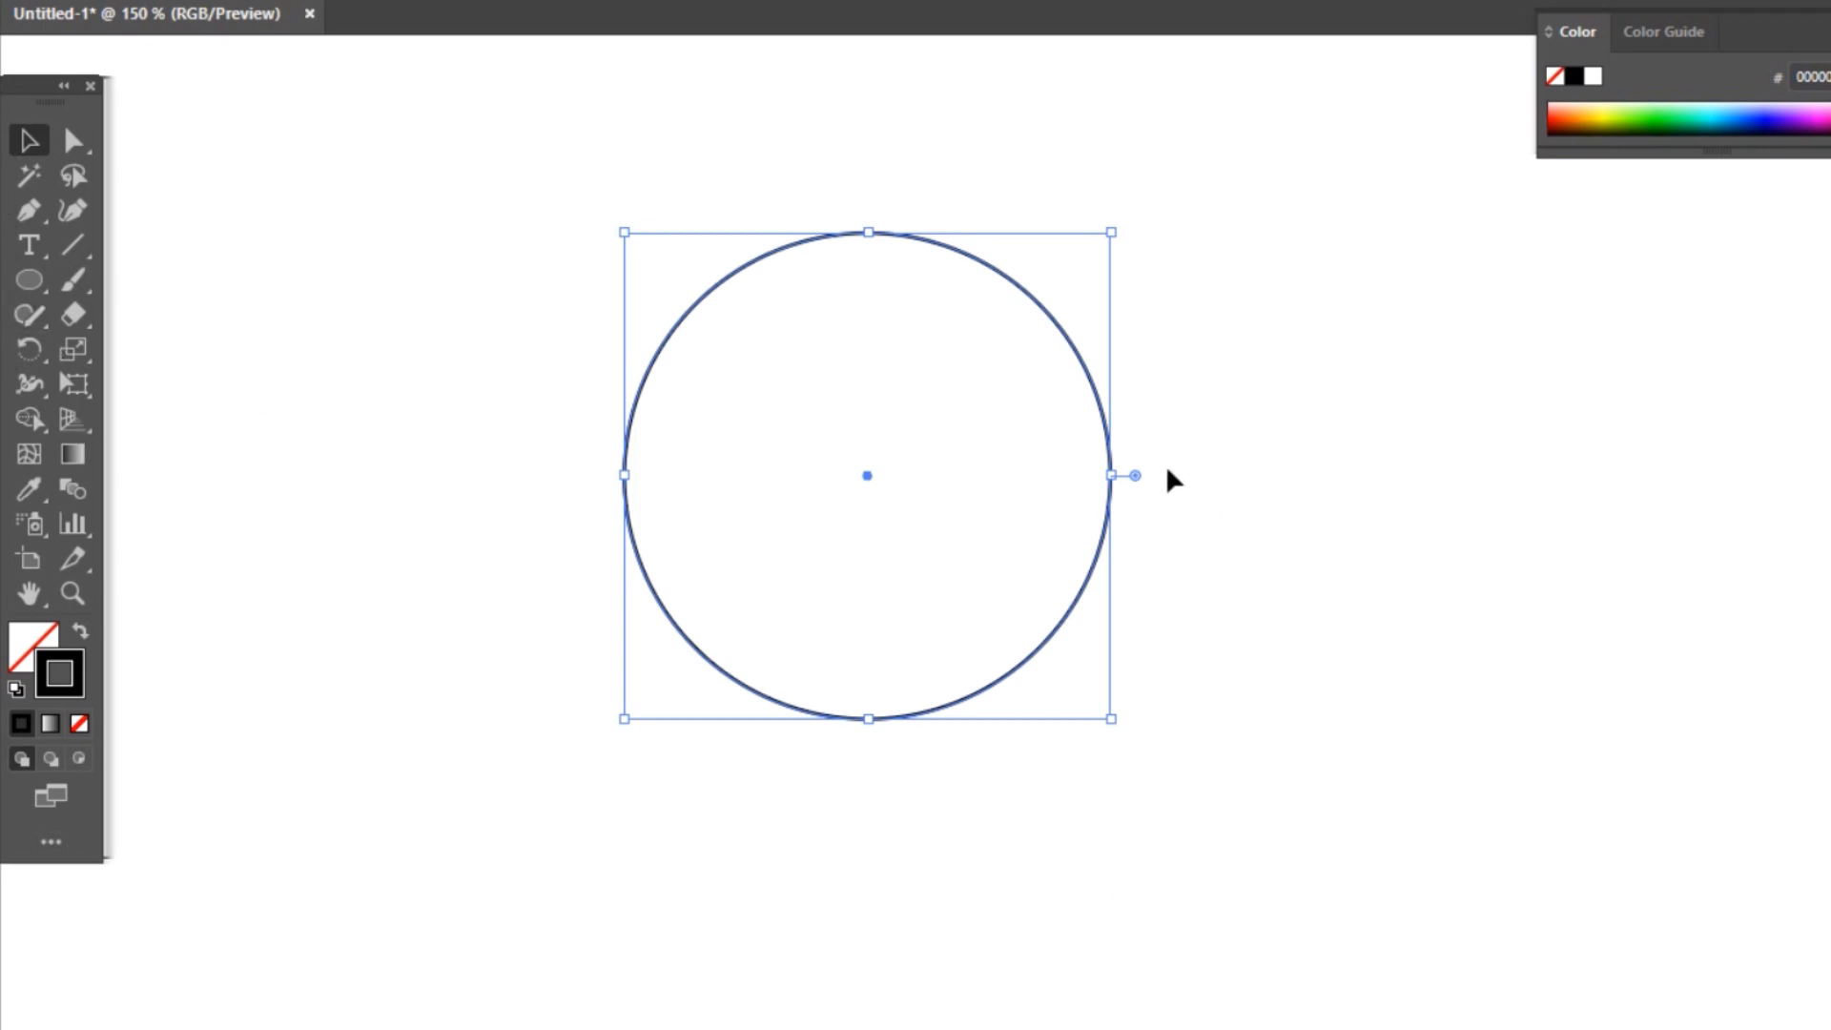
Move the outlined circle slightly up and to the right, and pull its rightmost anchor point outward with Direct Selection.
left_click(73, 279)
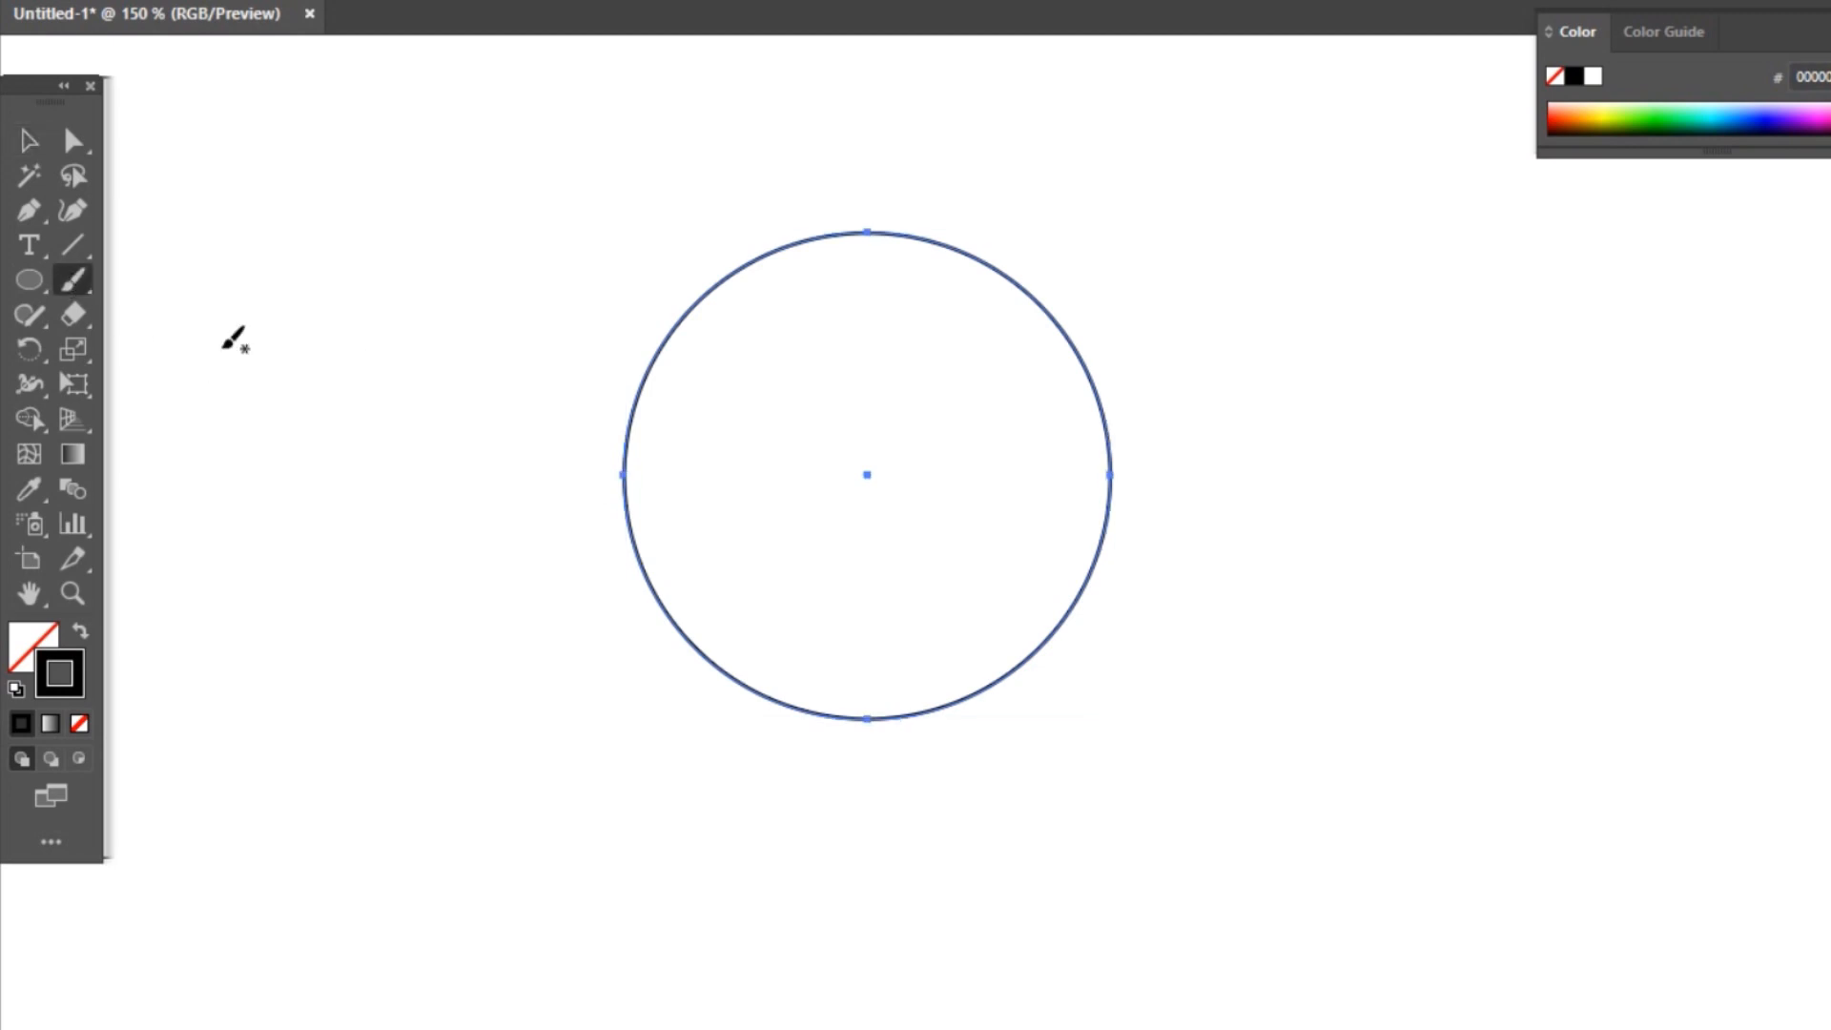
key("v")
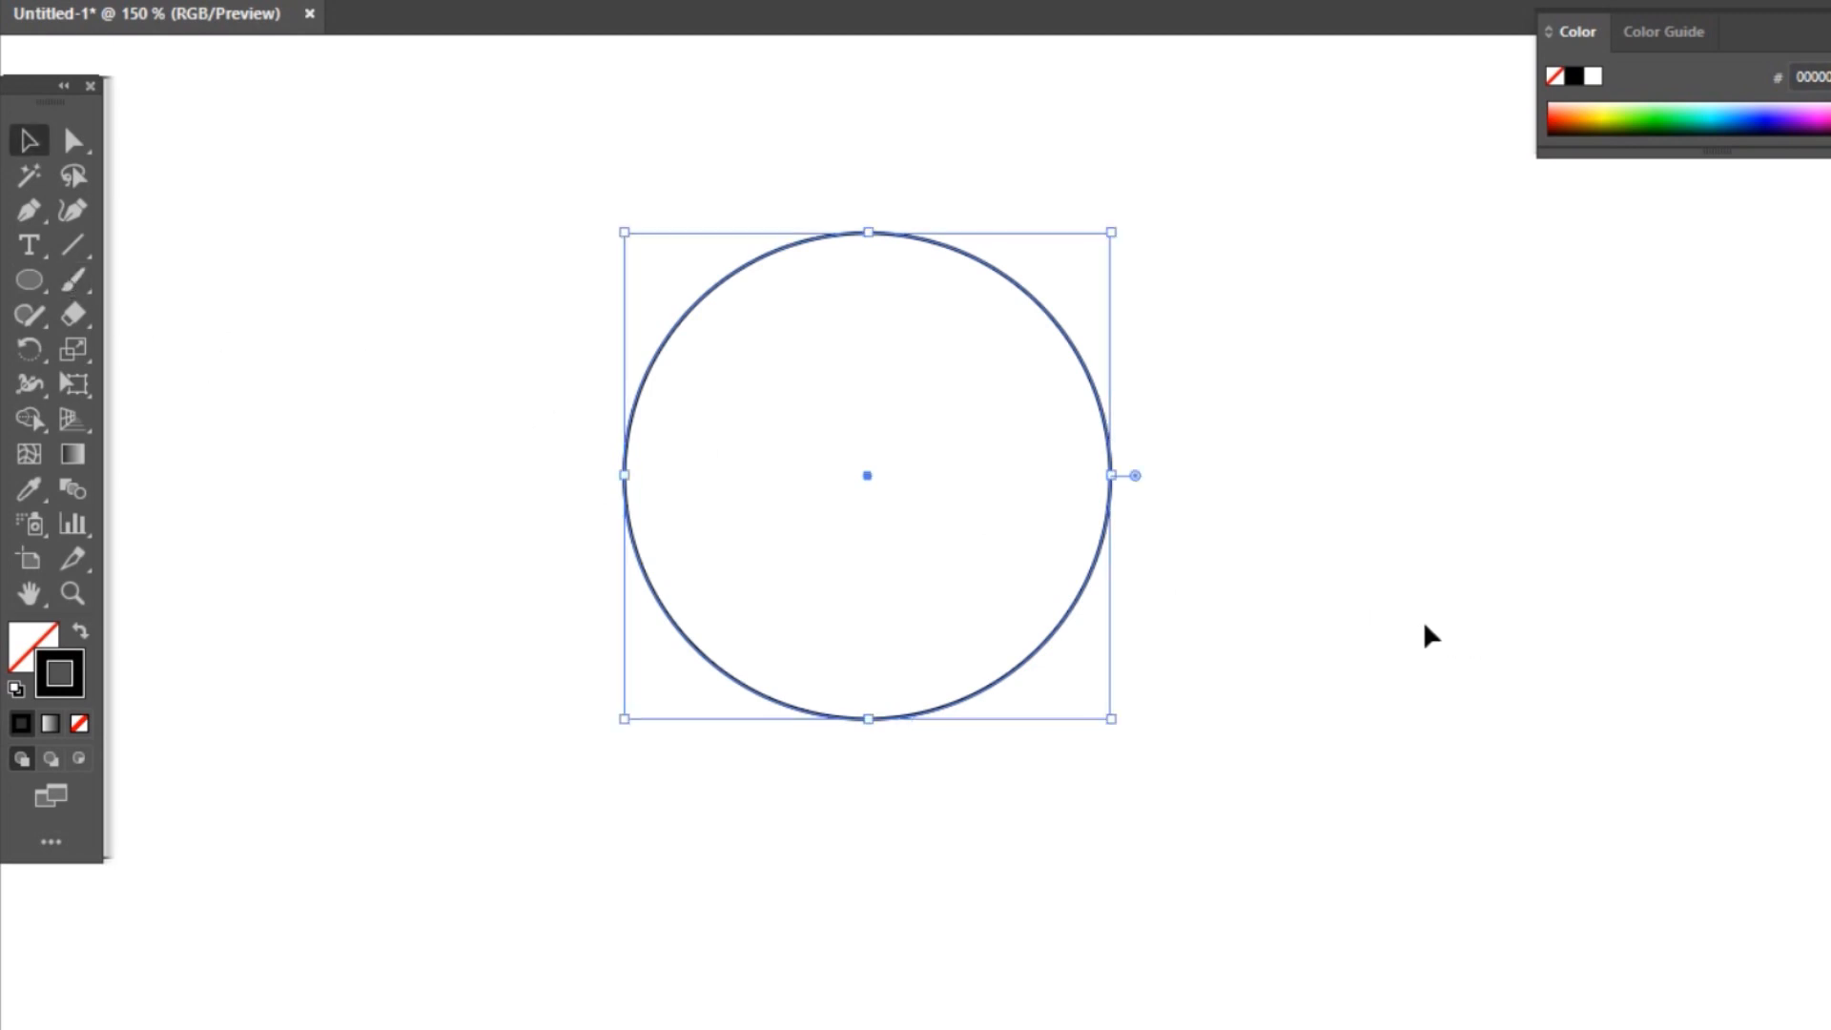
left_click_drag(1054, 641, 1118, 627)
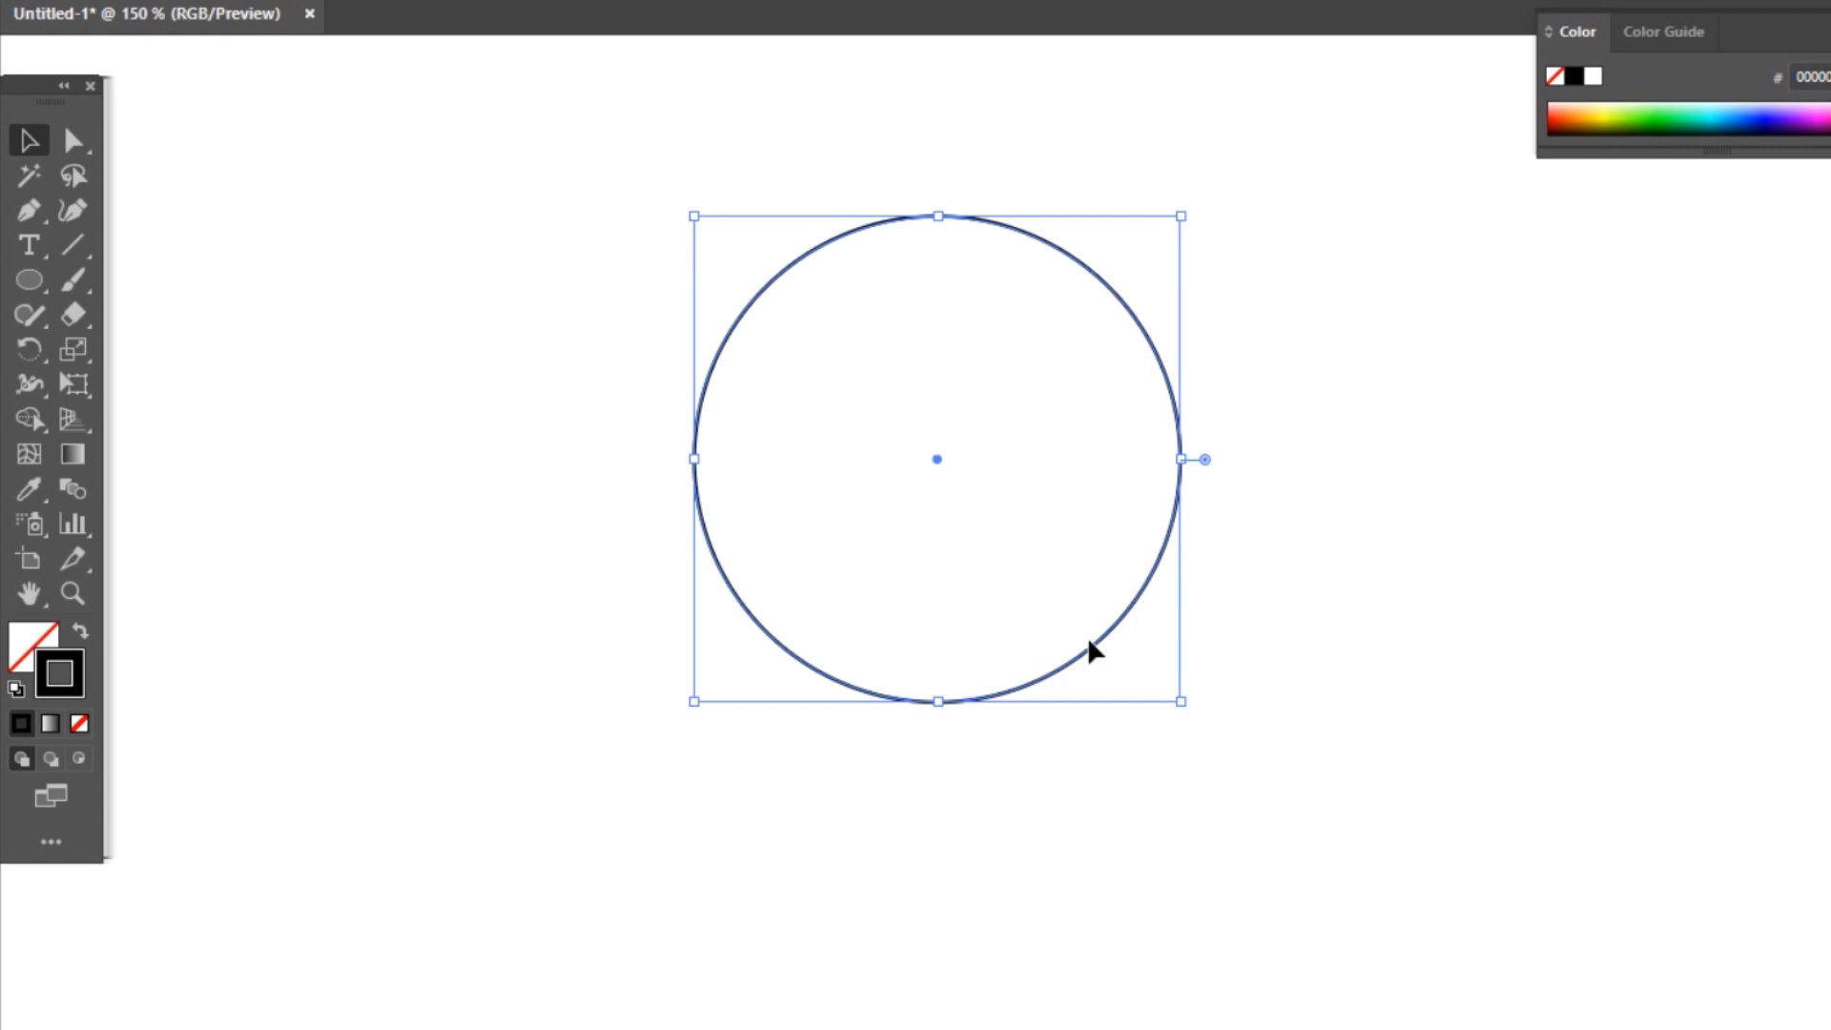
key("a")
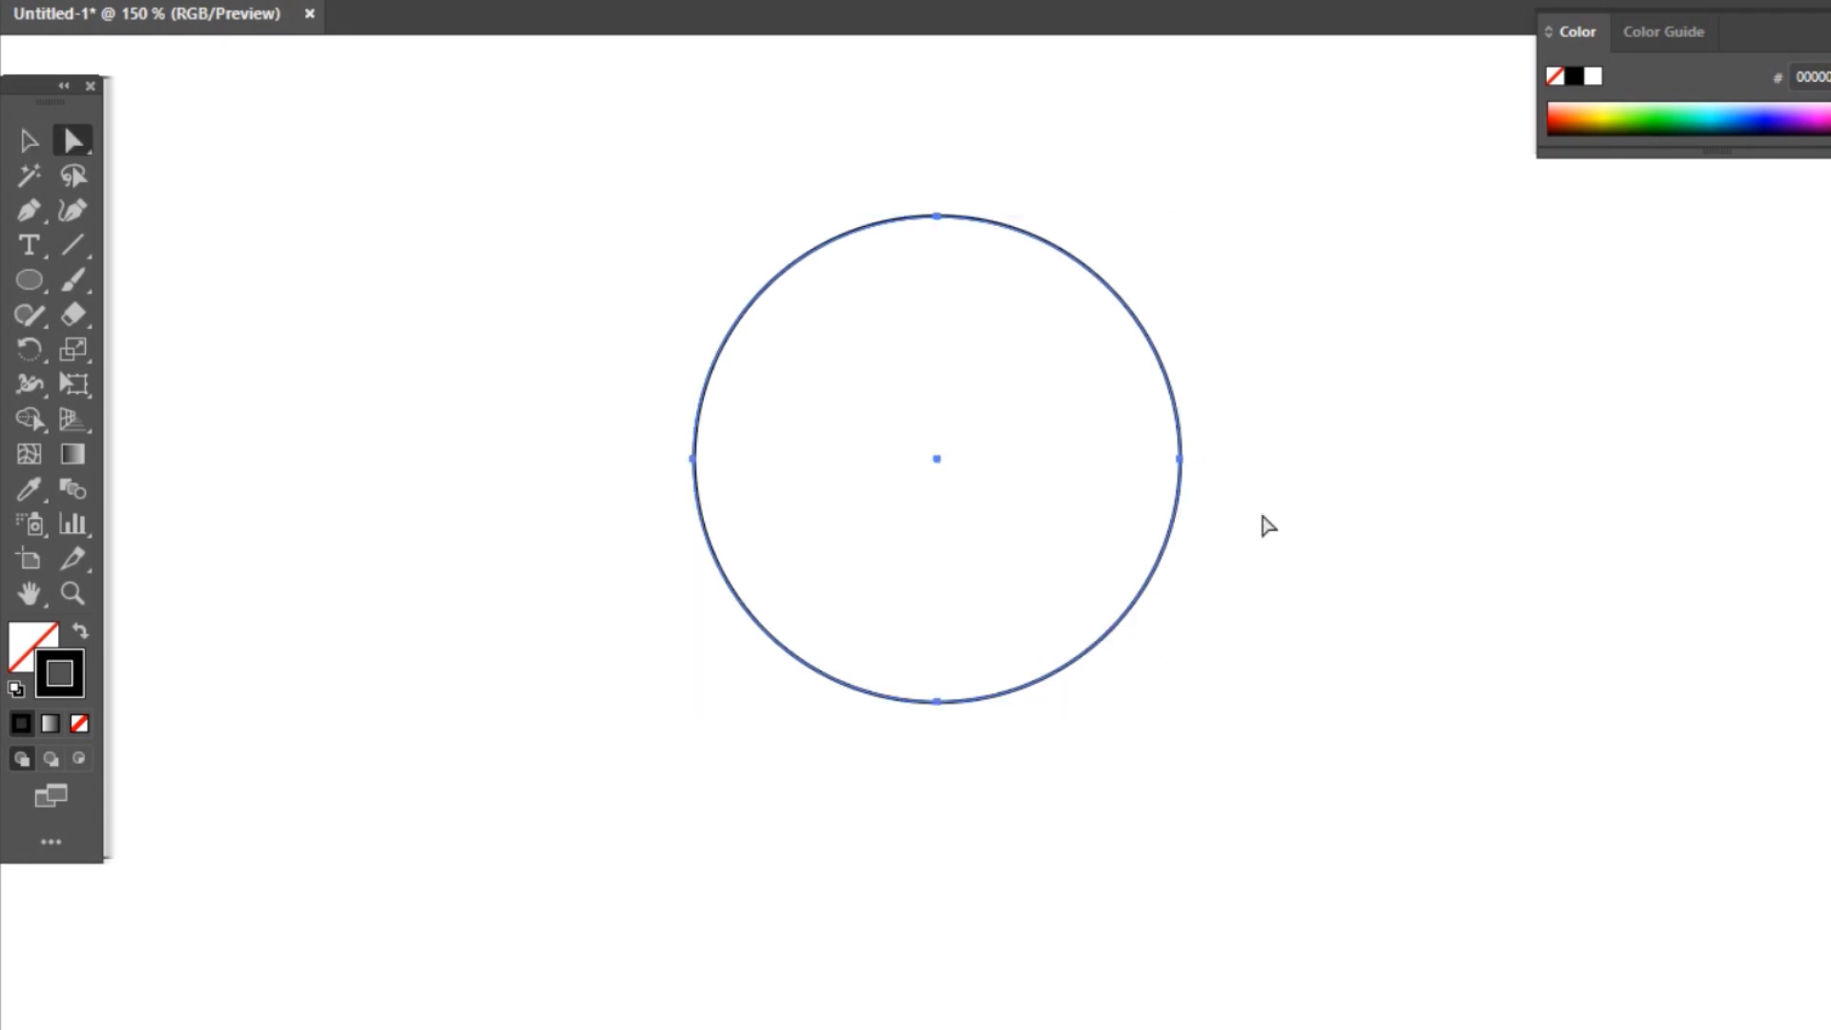
left_click_drag(1181, 460, 1260, 462)
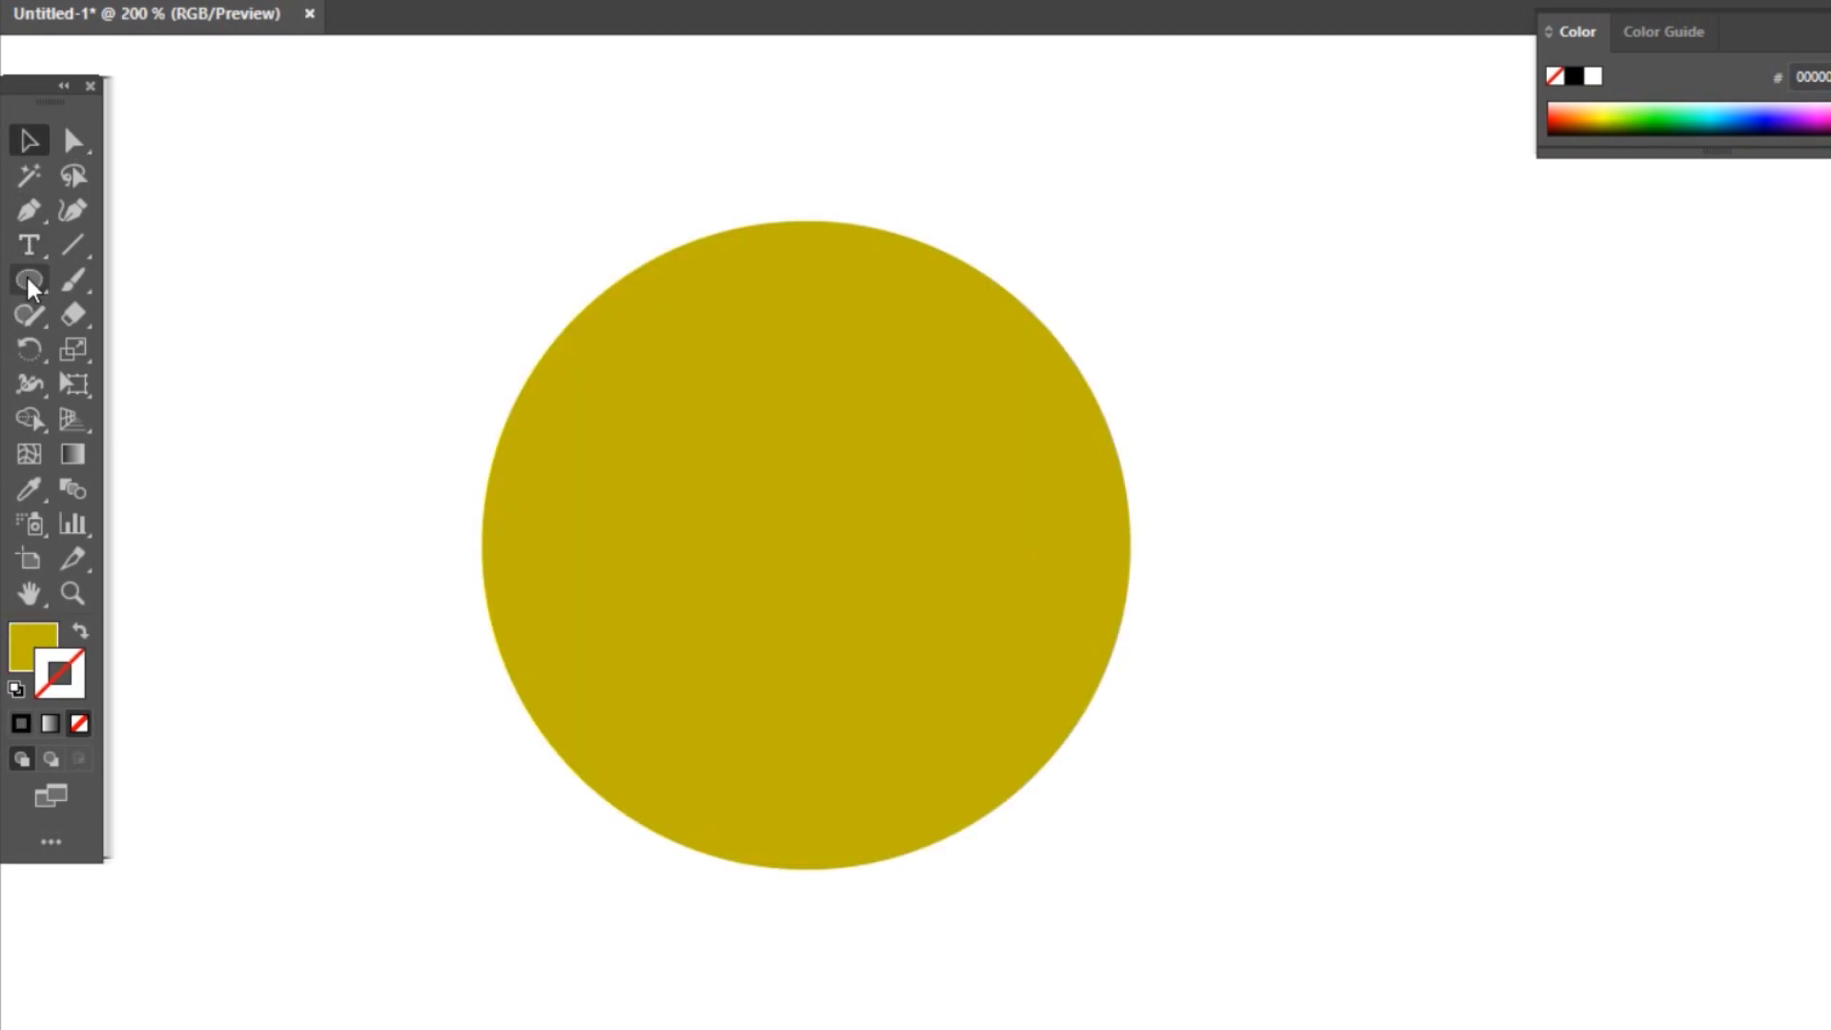
Draw an 88 px wide square (about) beside the yellow circle with the Rectangle tool, and move it against the circle's right edge.
left_click_drag(29, 284, 181, 277)
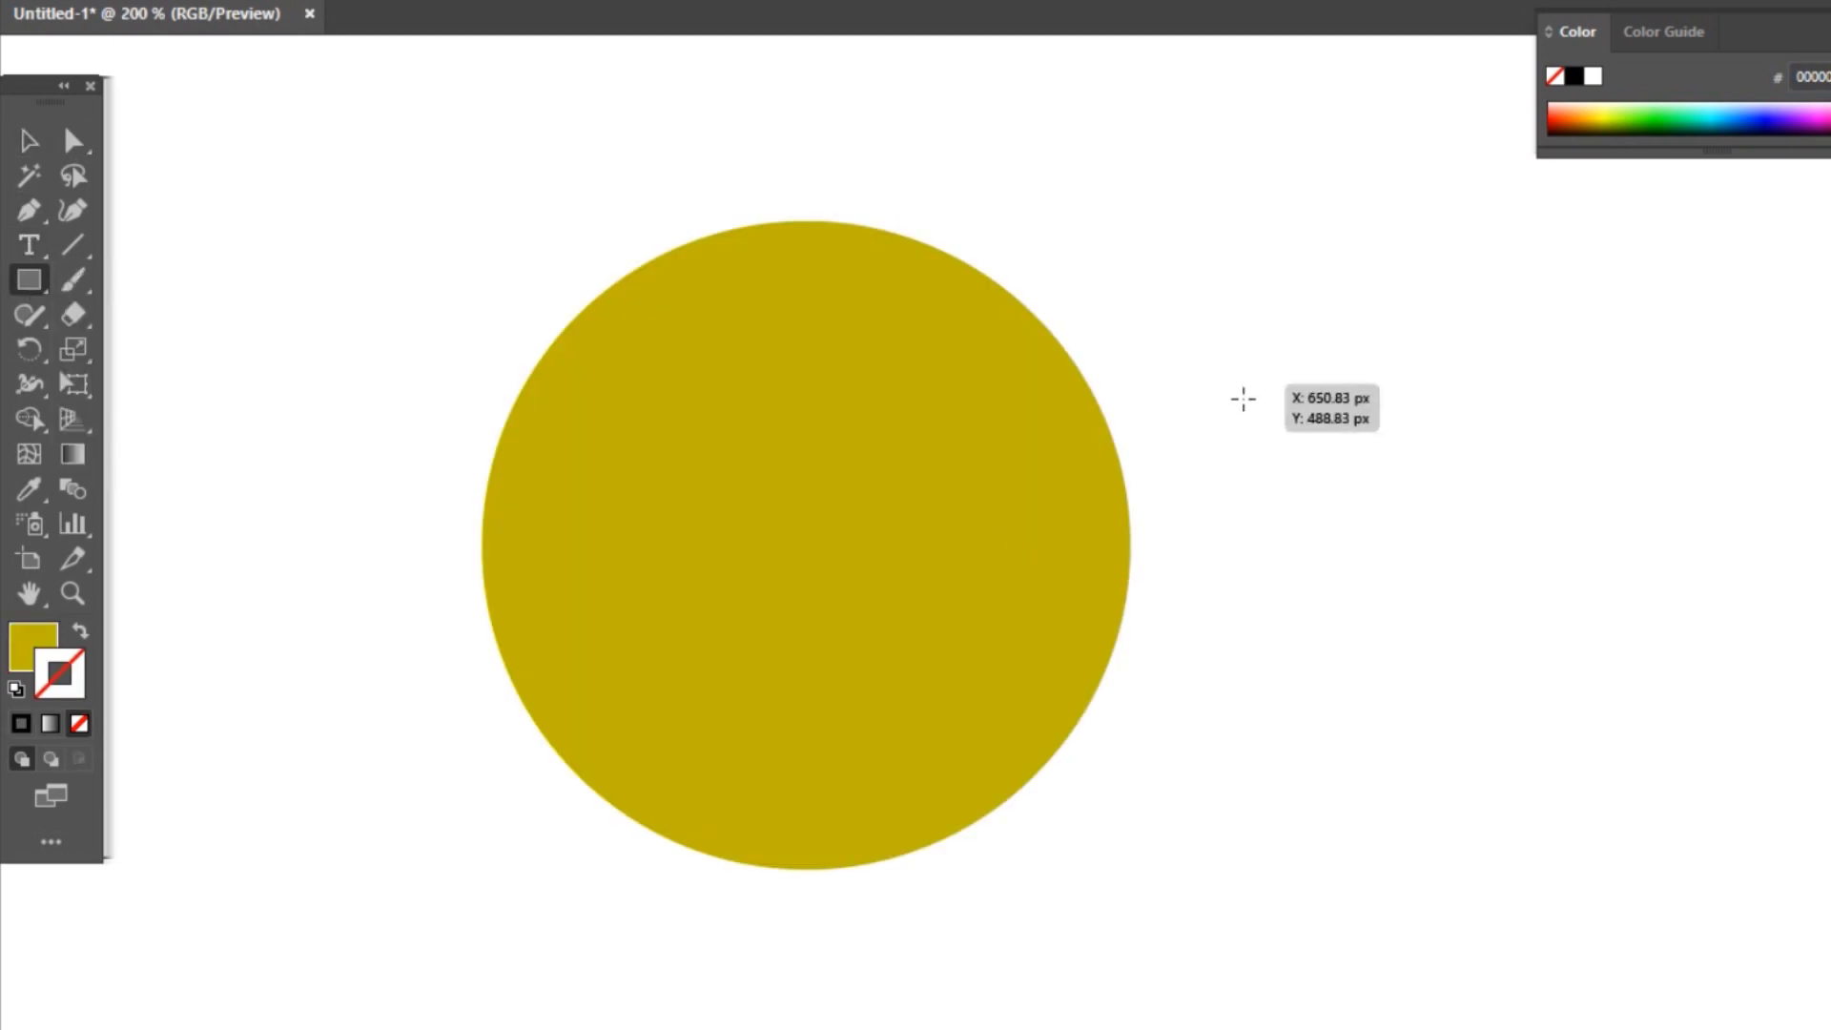
left_click_drag(1227, 384, 1476, 730)
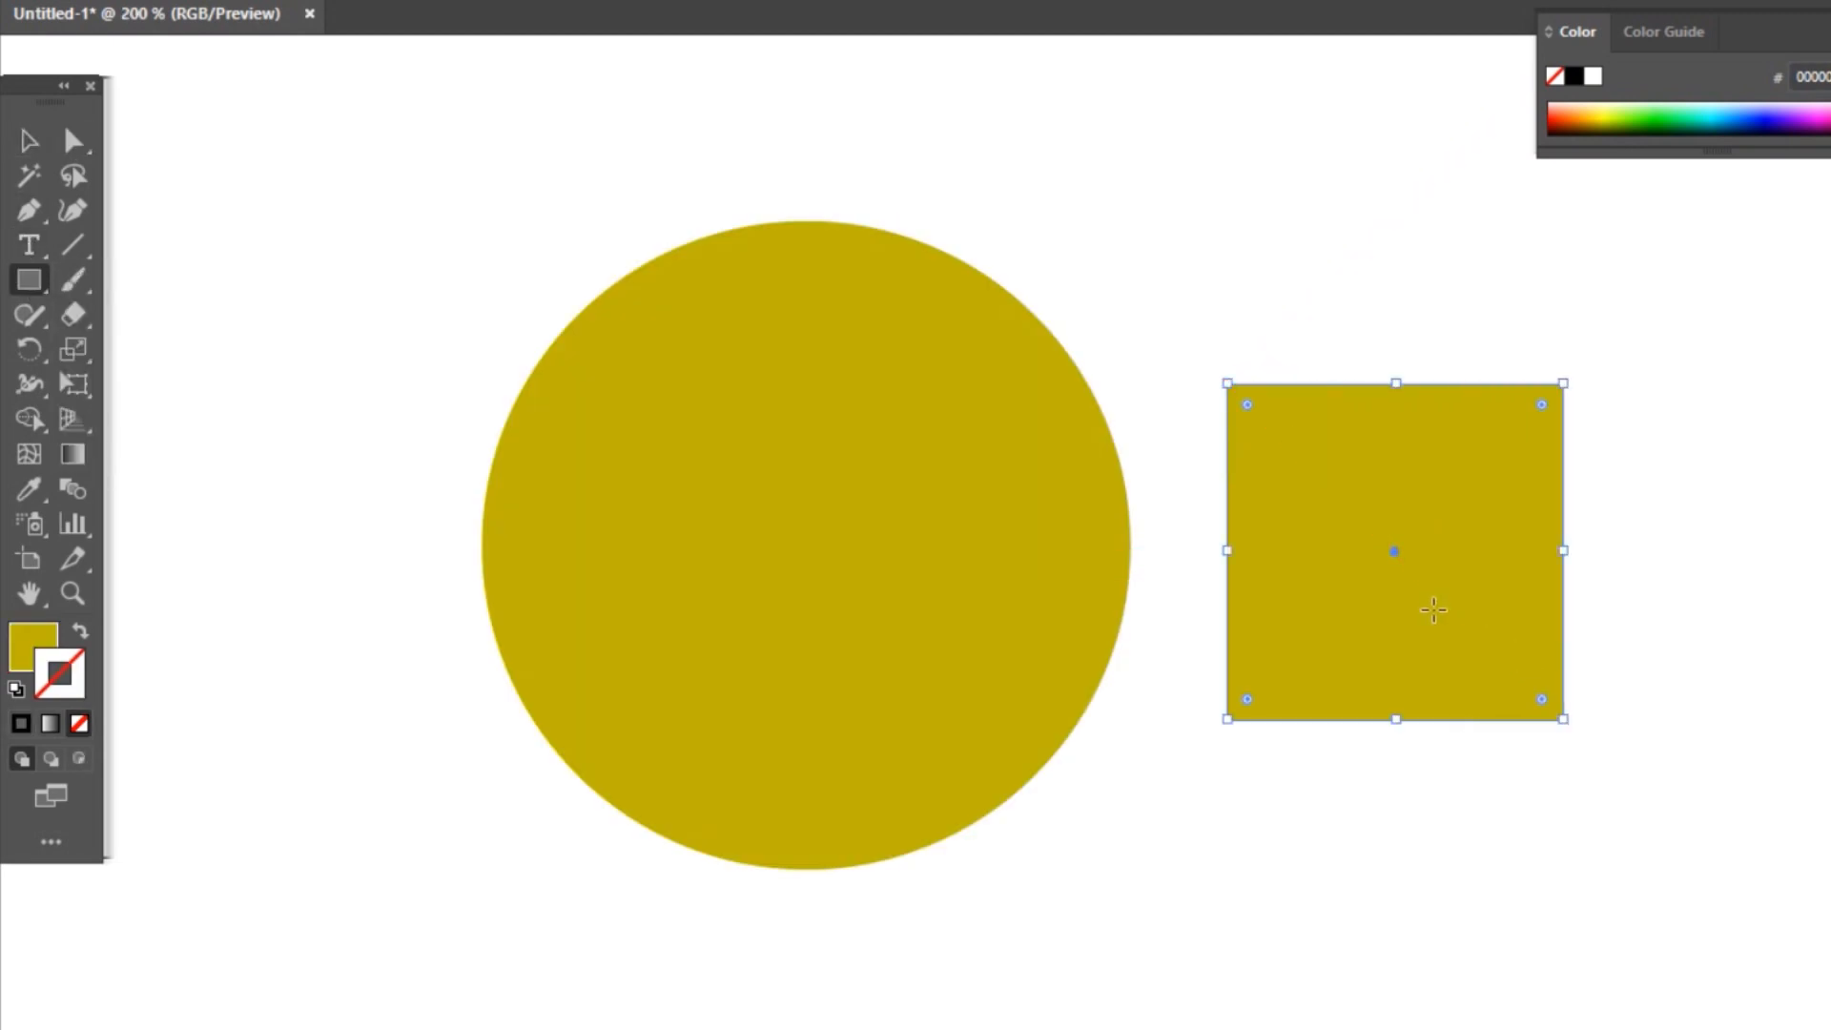
key("v")
left_click_drag(1402, 564, 1320, 568)
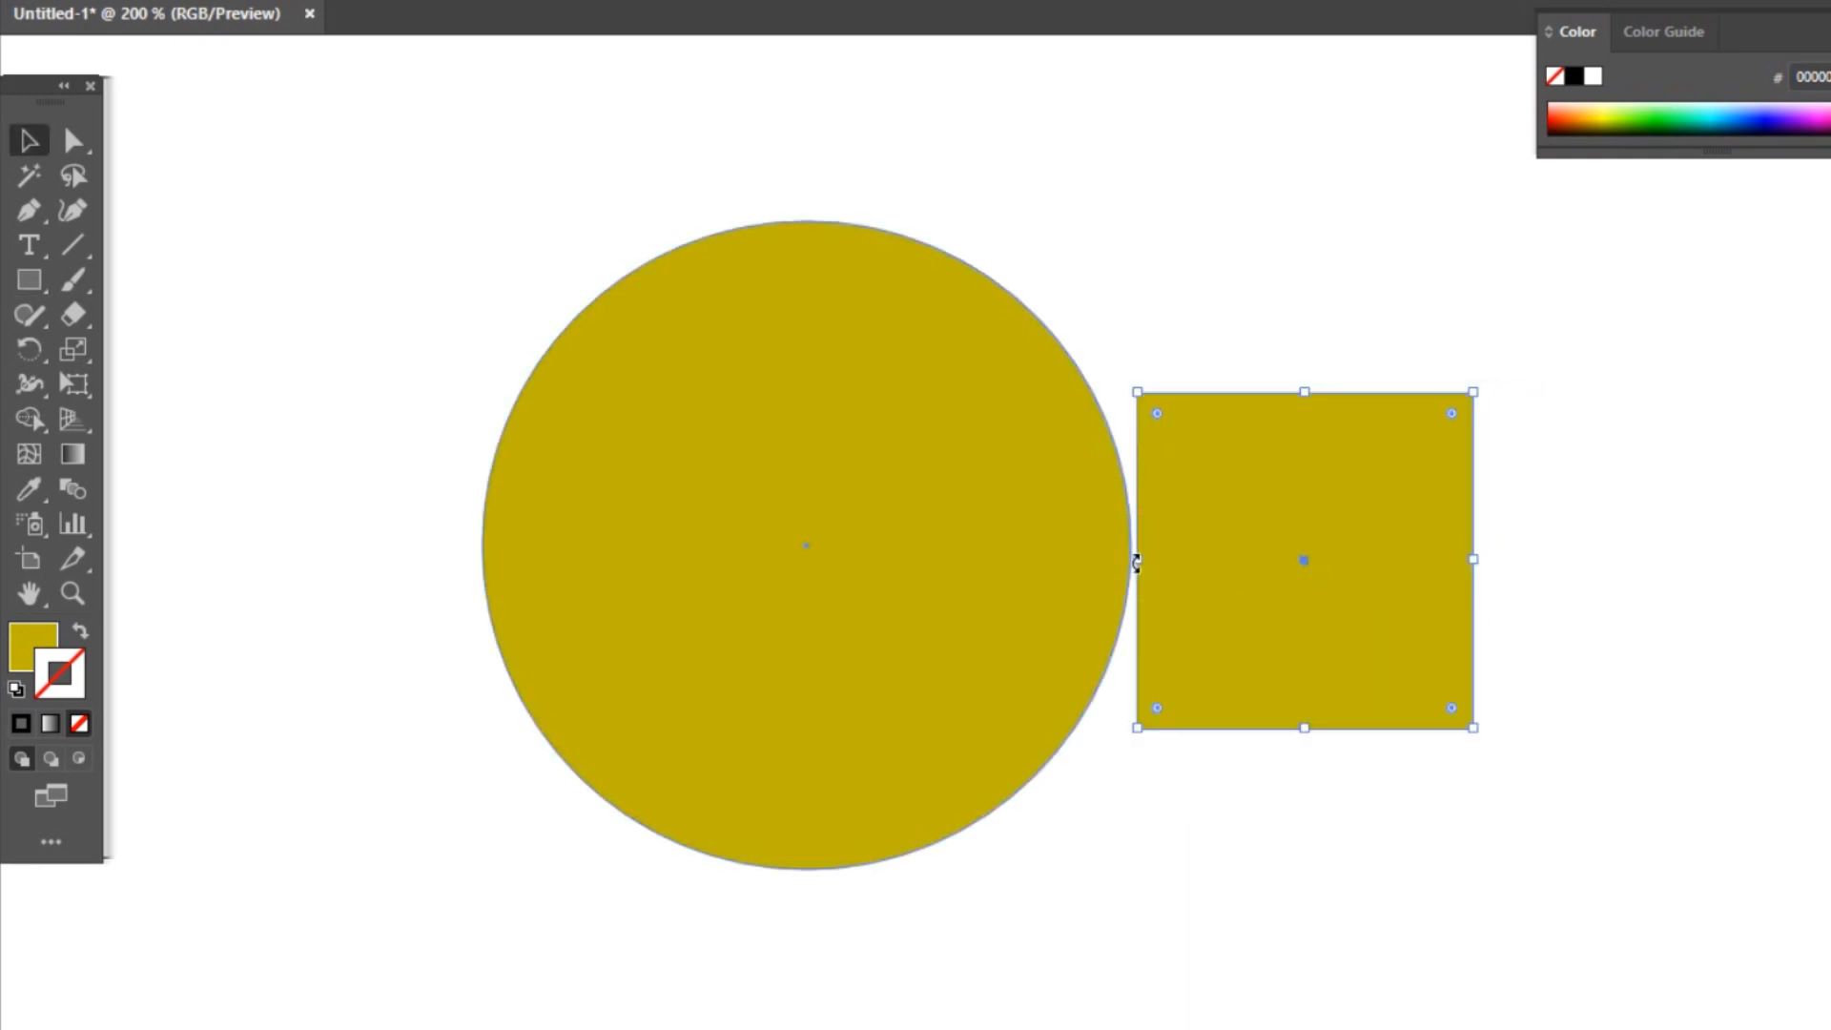
left_click_drag(1193, 572, 1194, 577)
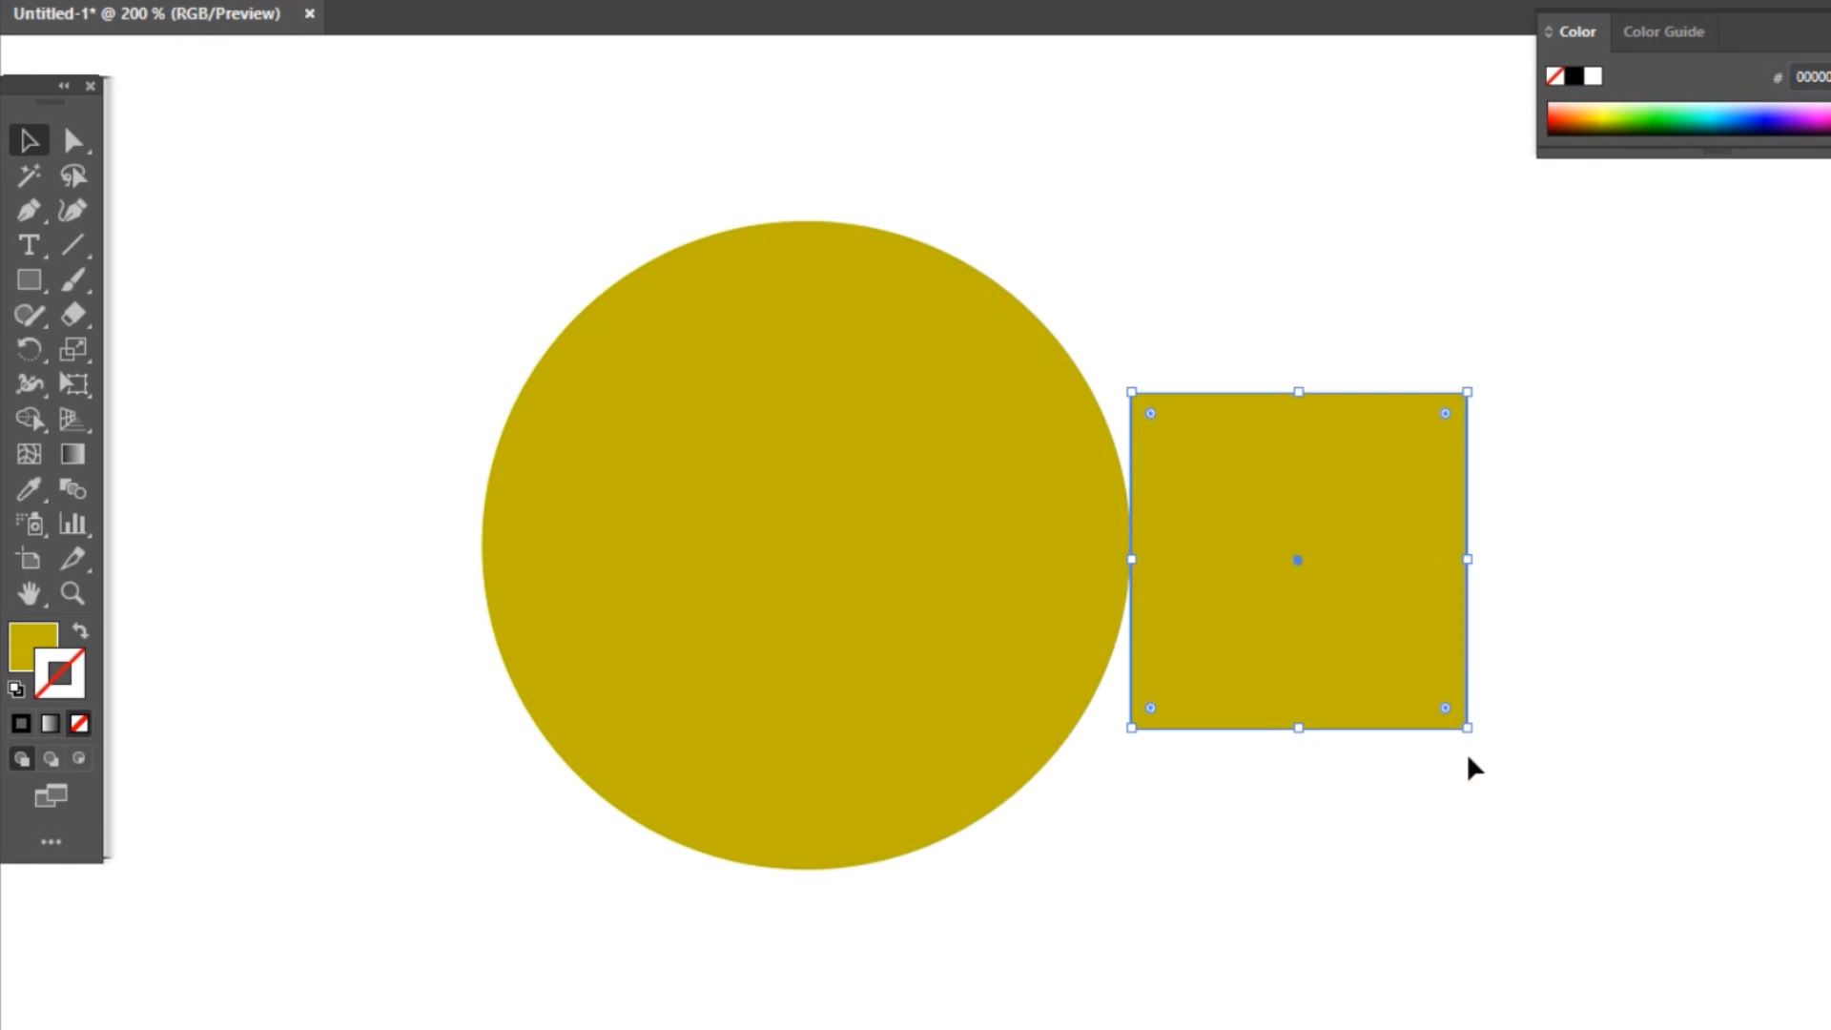
Examine in Outline mode at high zoom where the circle and square touch, and return to Preview mode.
key("ctrl")
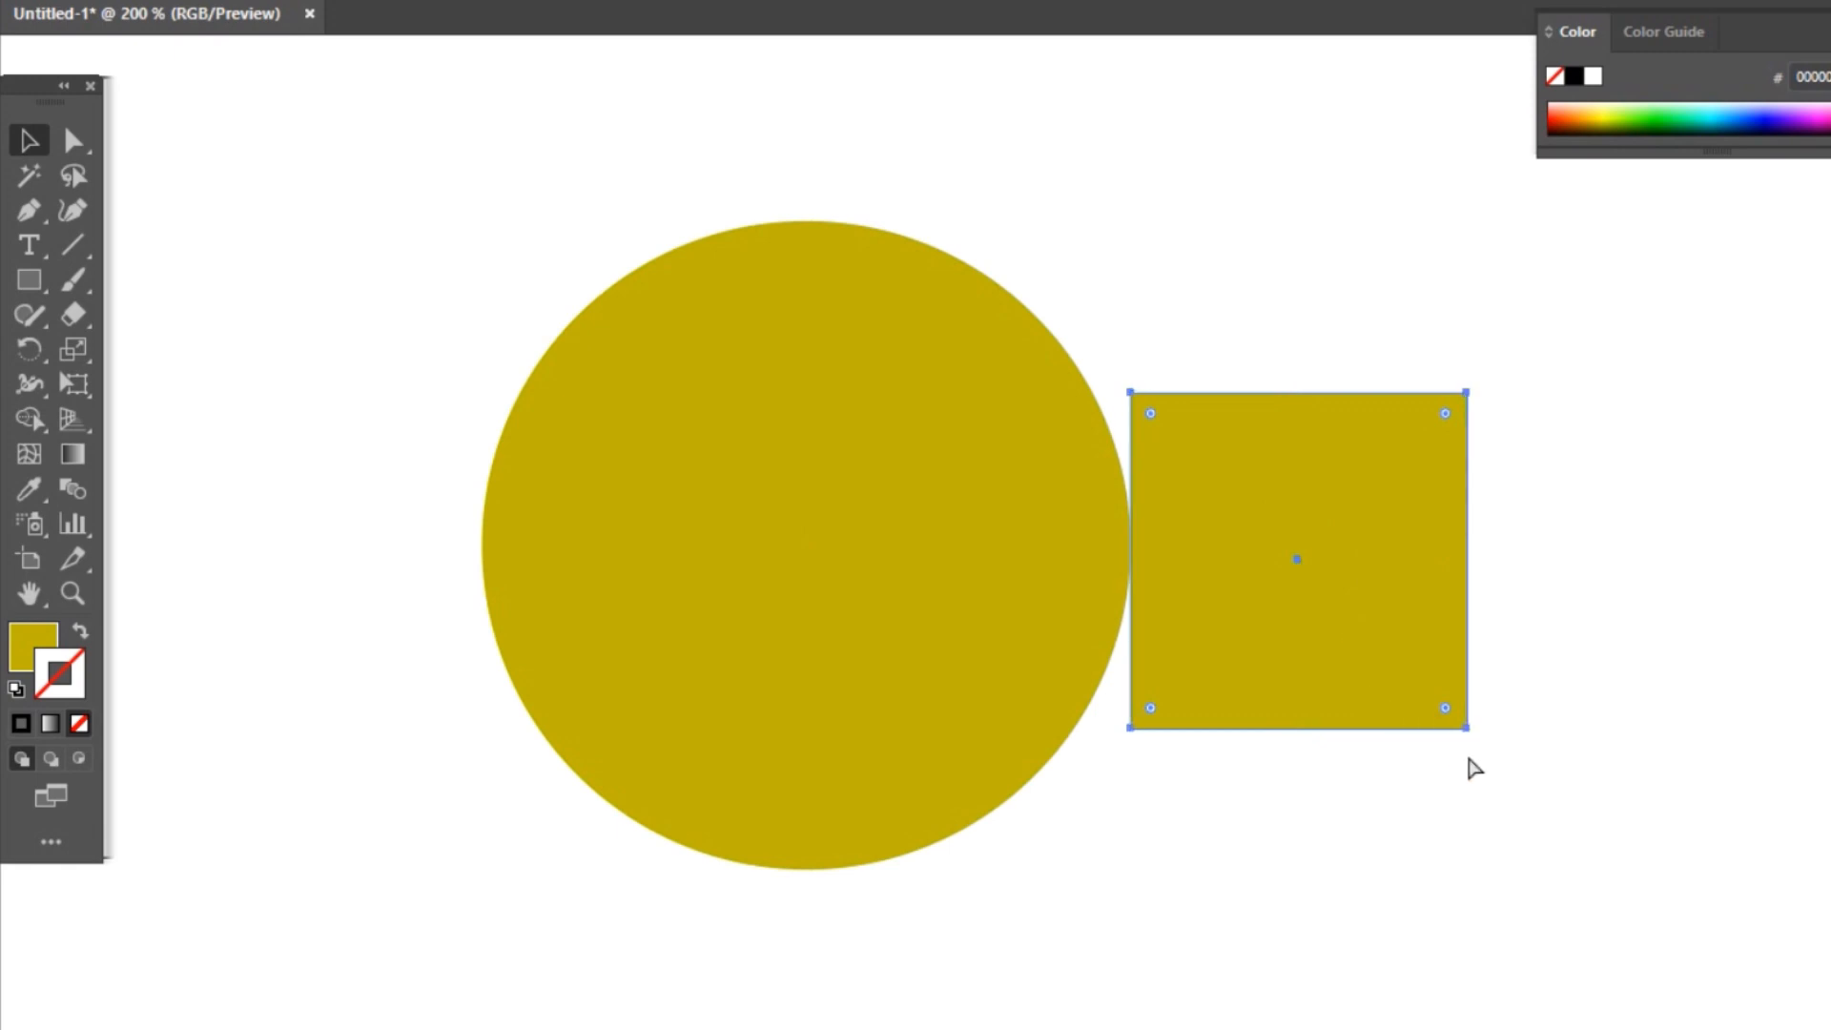
key("ctrl+y")
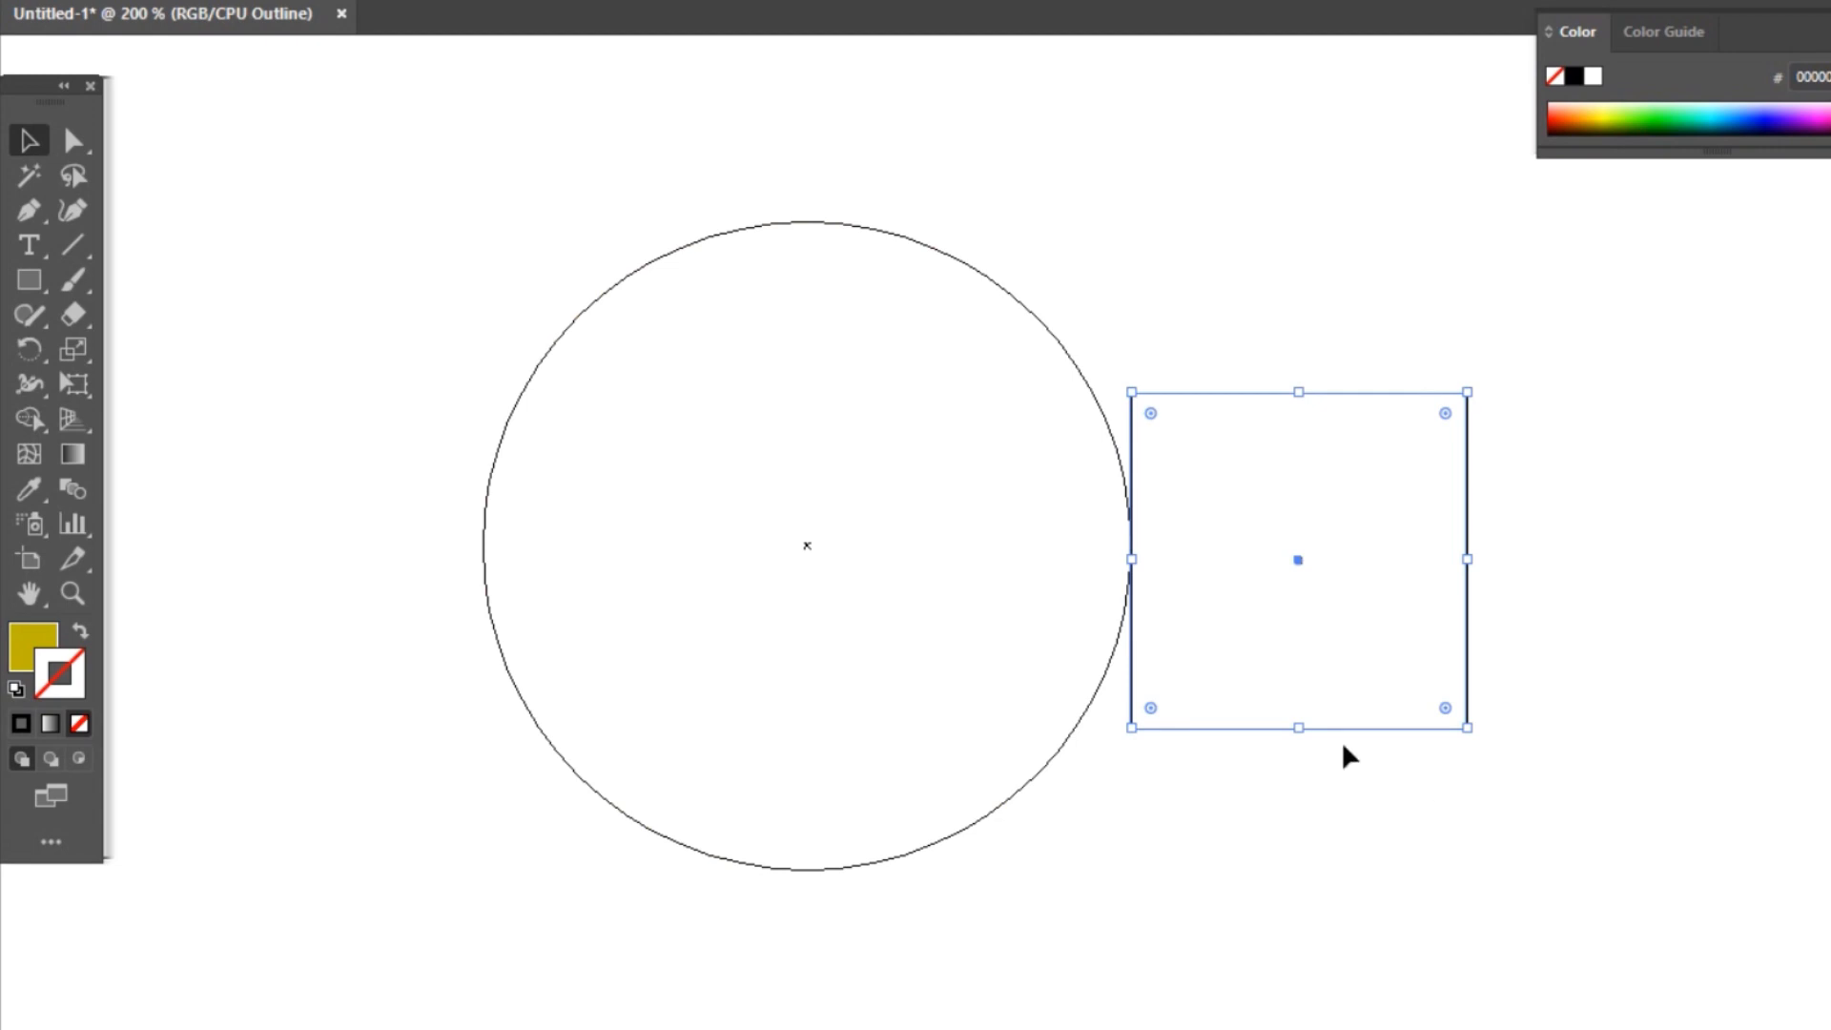
scroll(1102, 532, "up", 4)
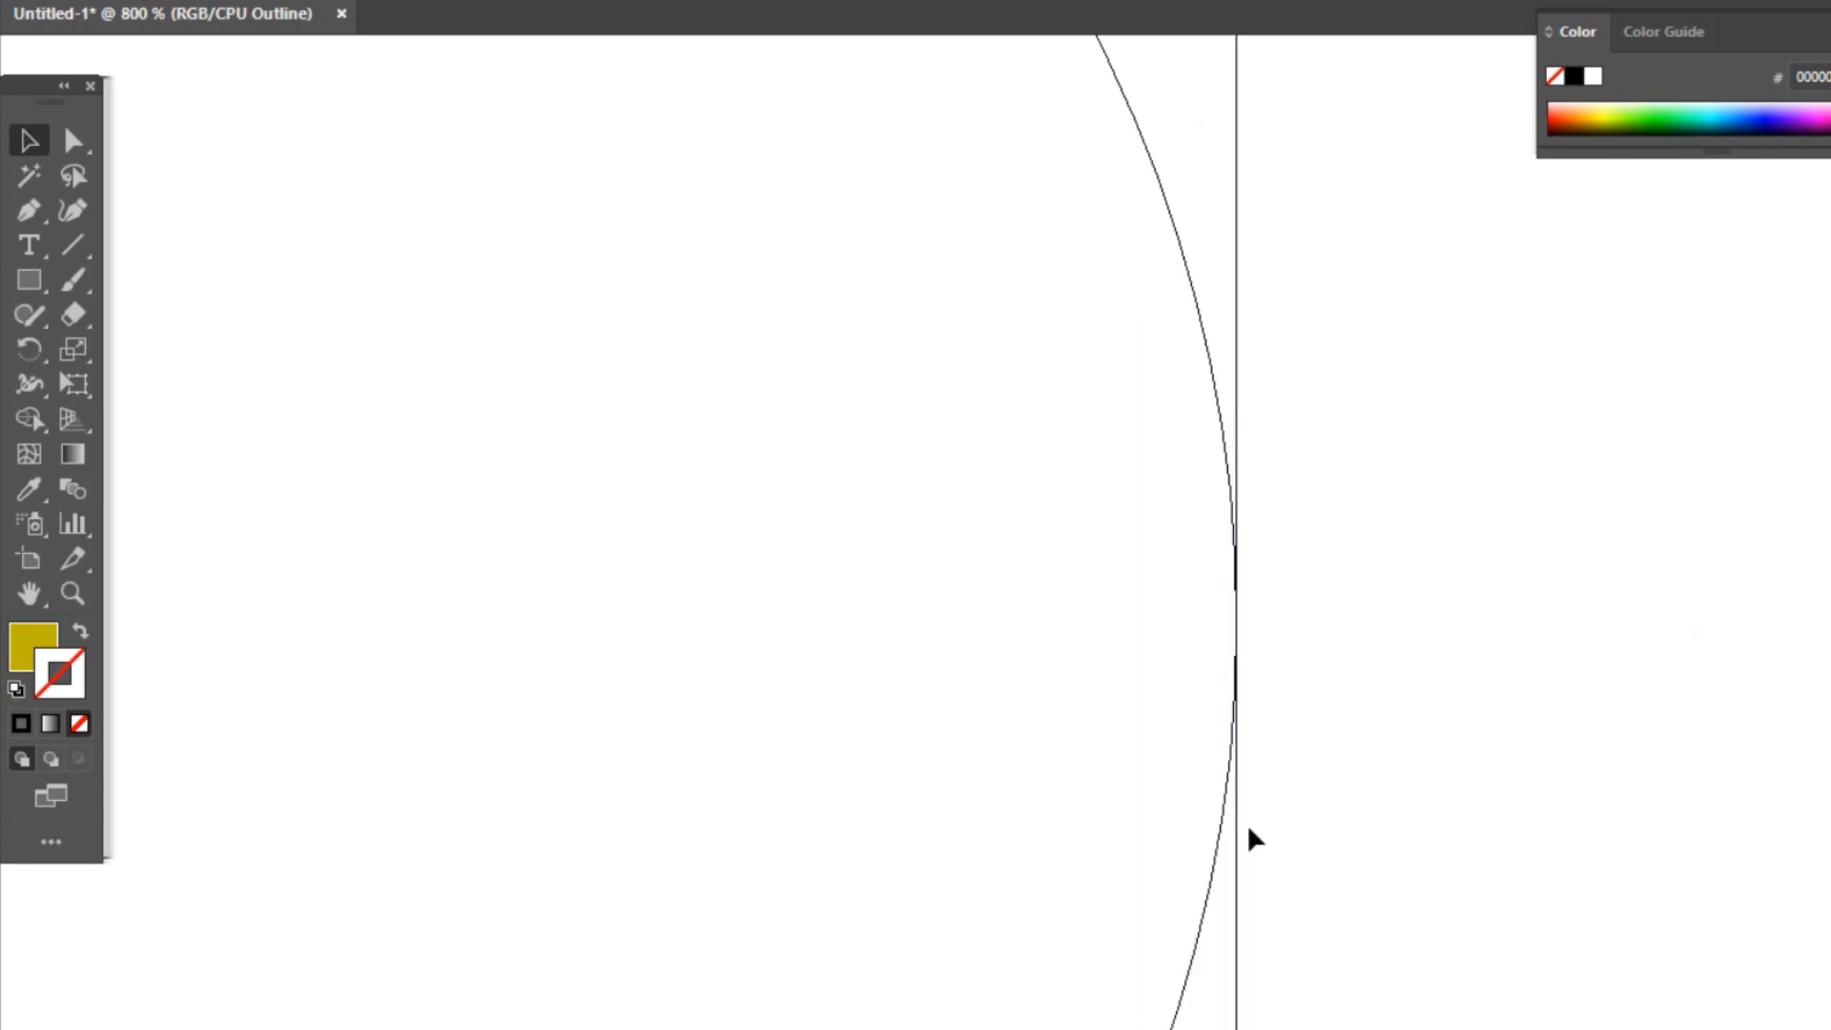
left_click_drag(1245, 814, 1237, 658)
scroll(1271, 608, "up", 4)
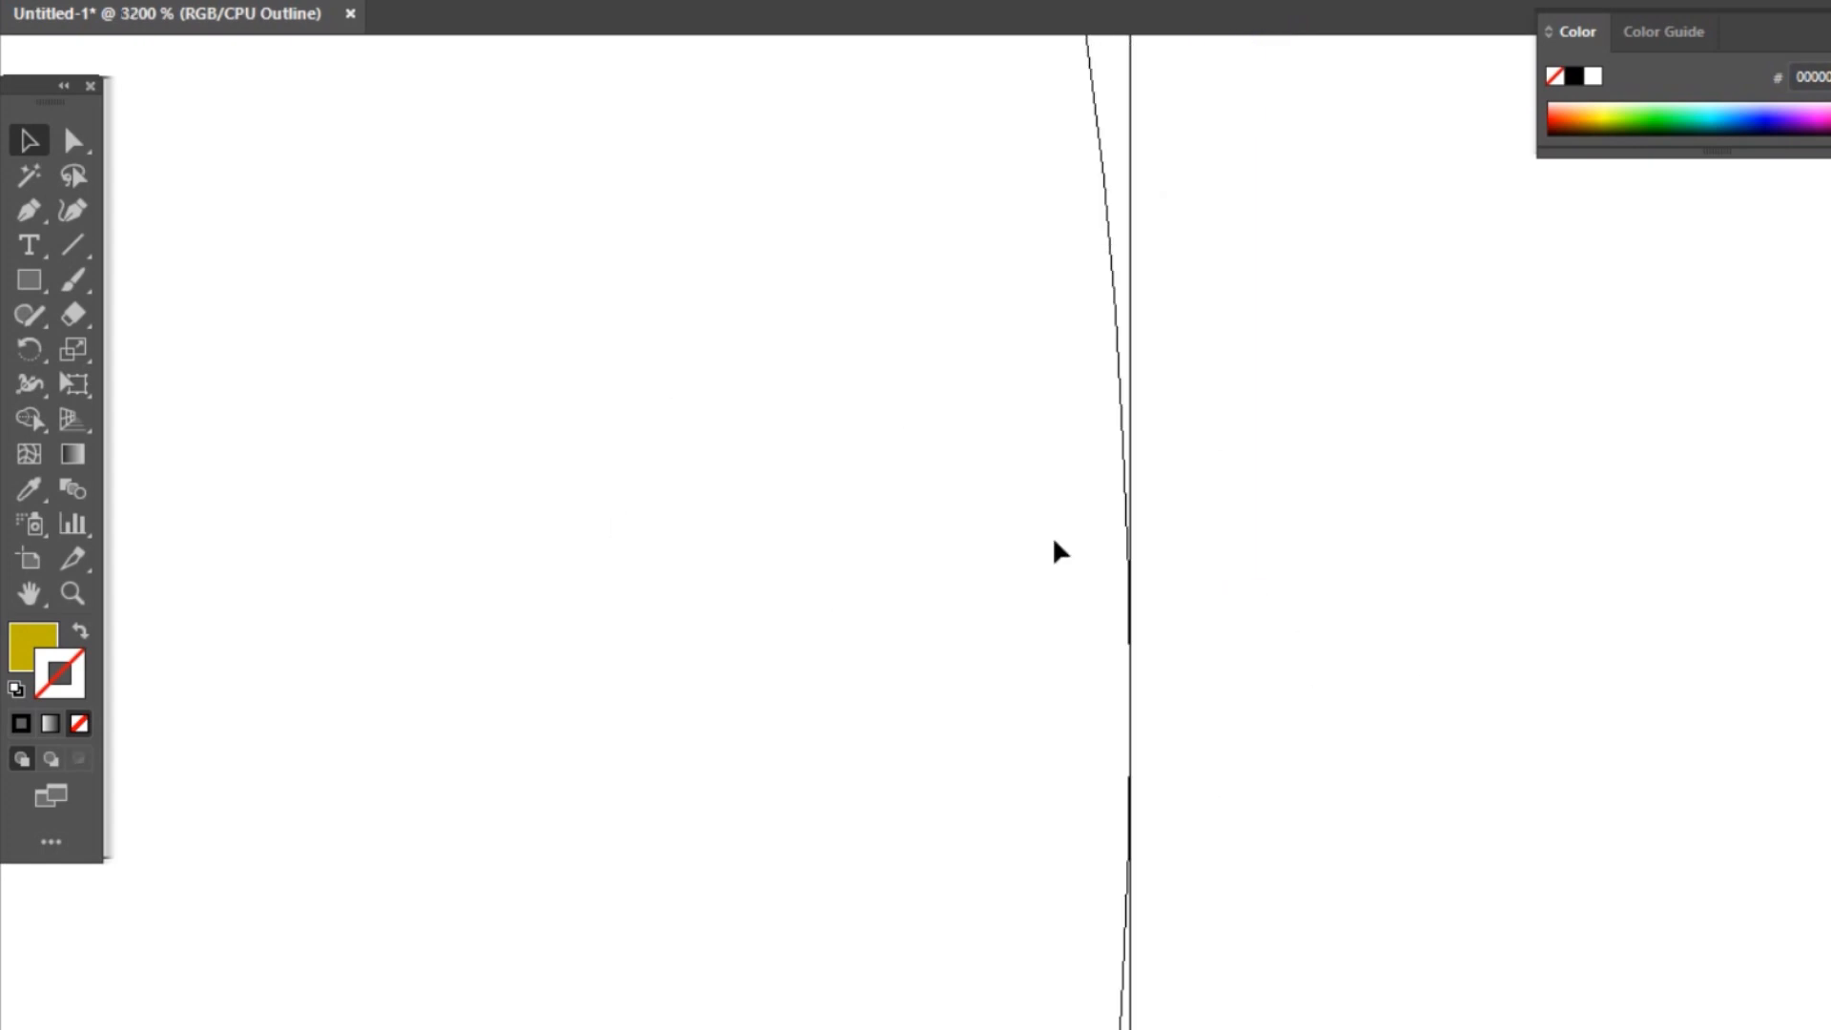
scroll(1108, 488, "down", 1)
scroll(1109, 488, "down", 8)
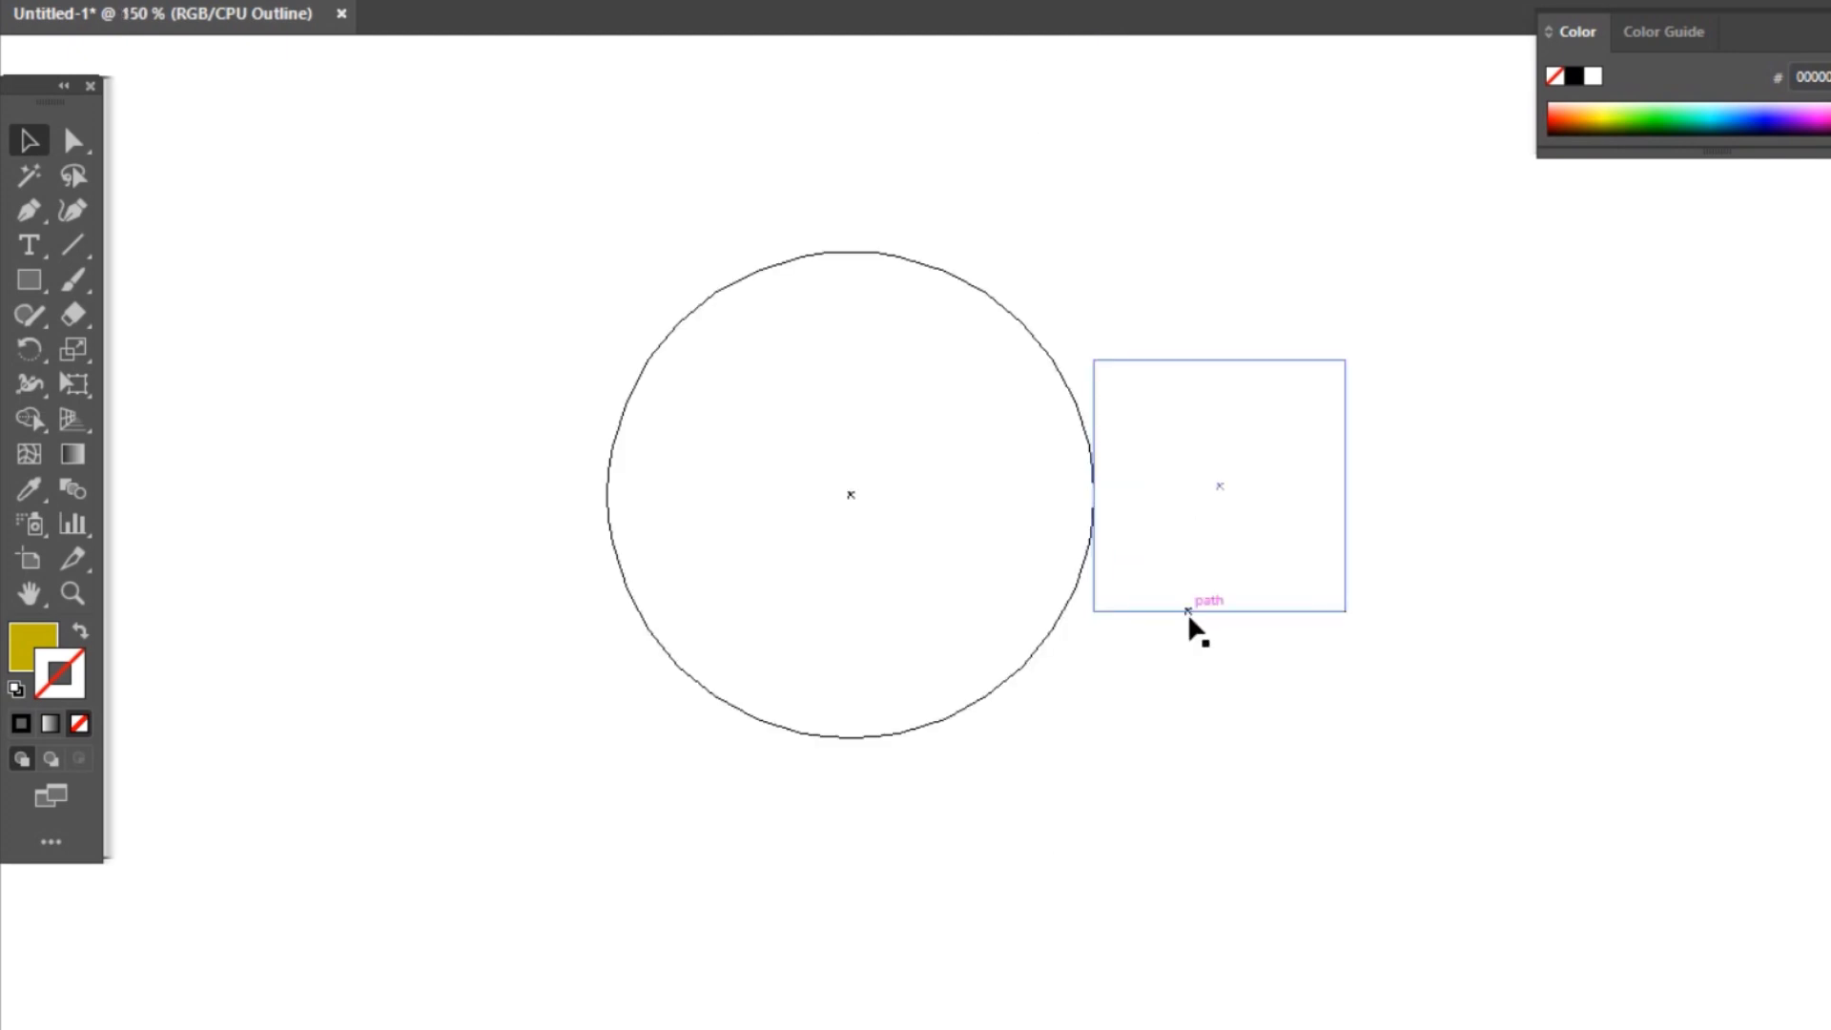
key("ctrl+y")
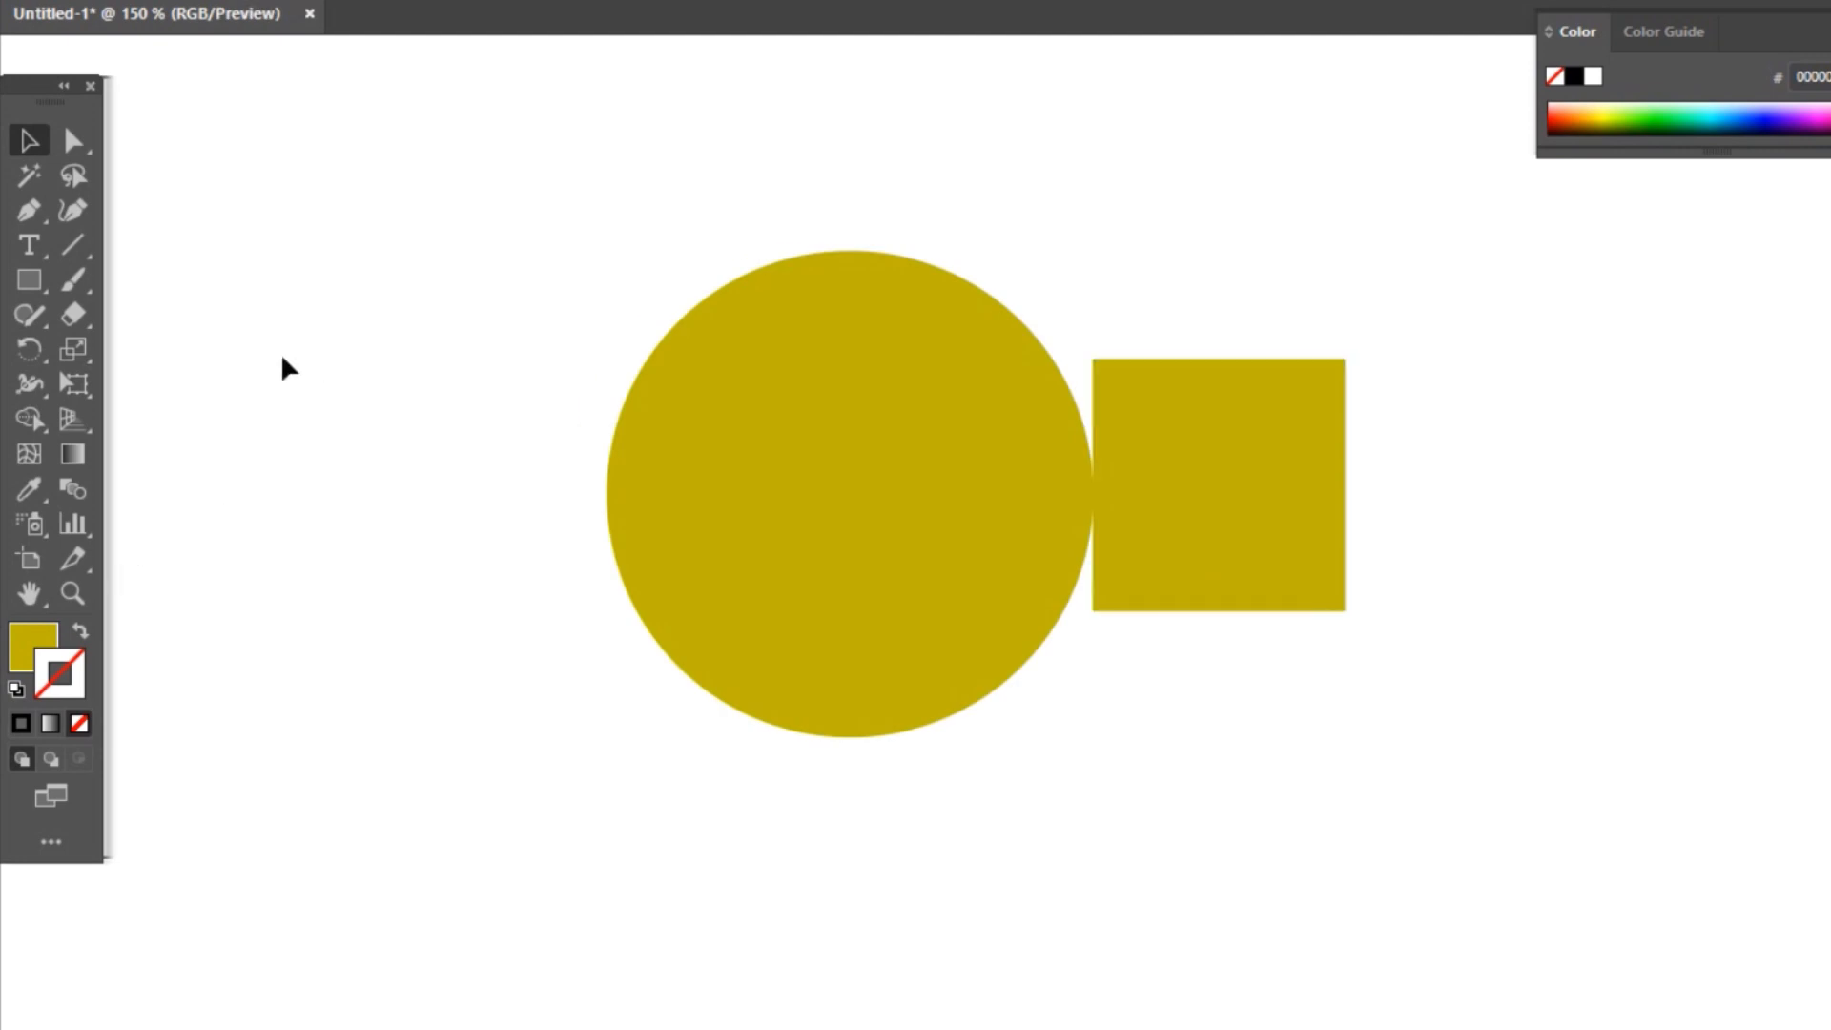
Draw a closed rounded blob about 86 by 50 px below the square with the Curvature tool.
left_click(81, 229)
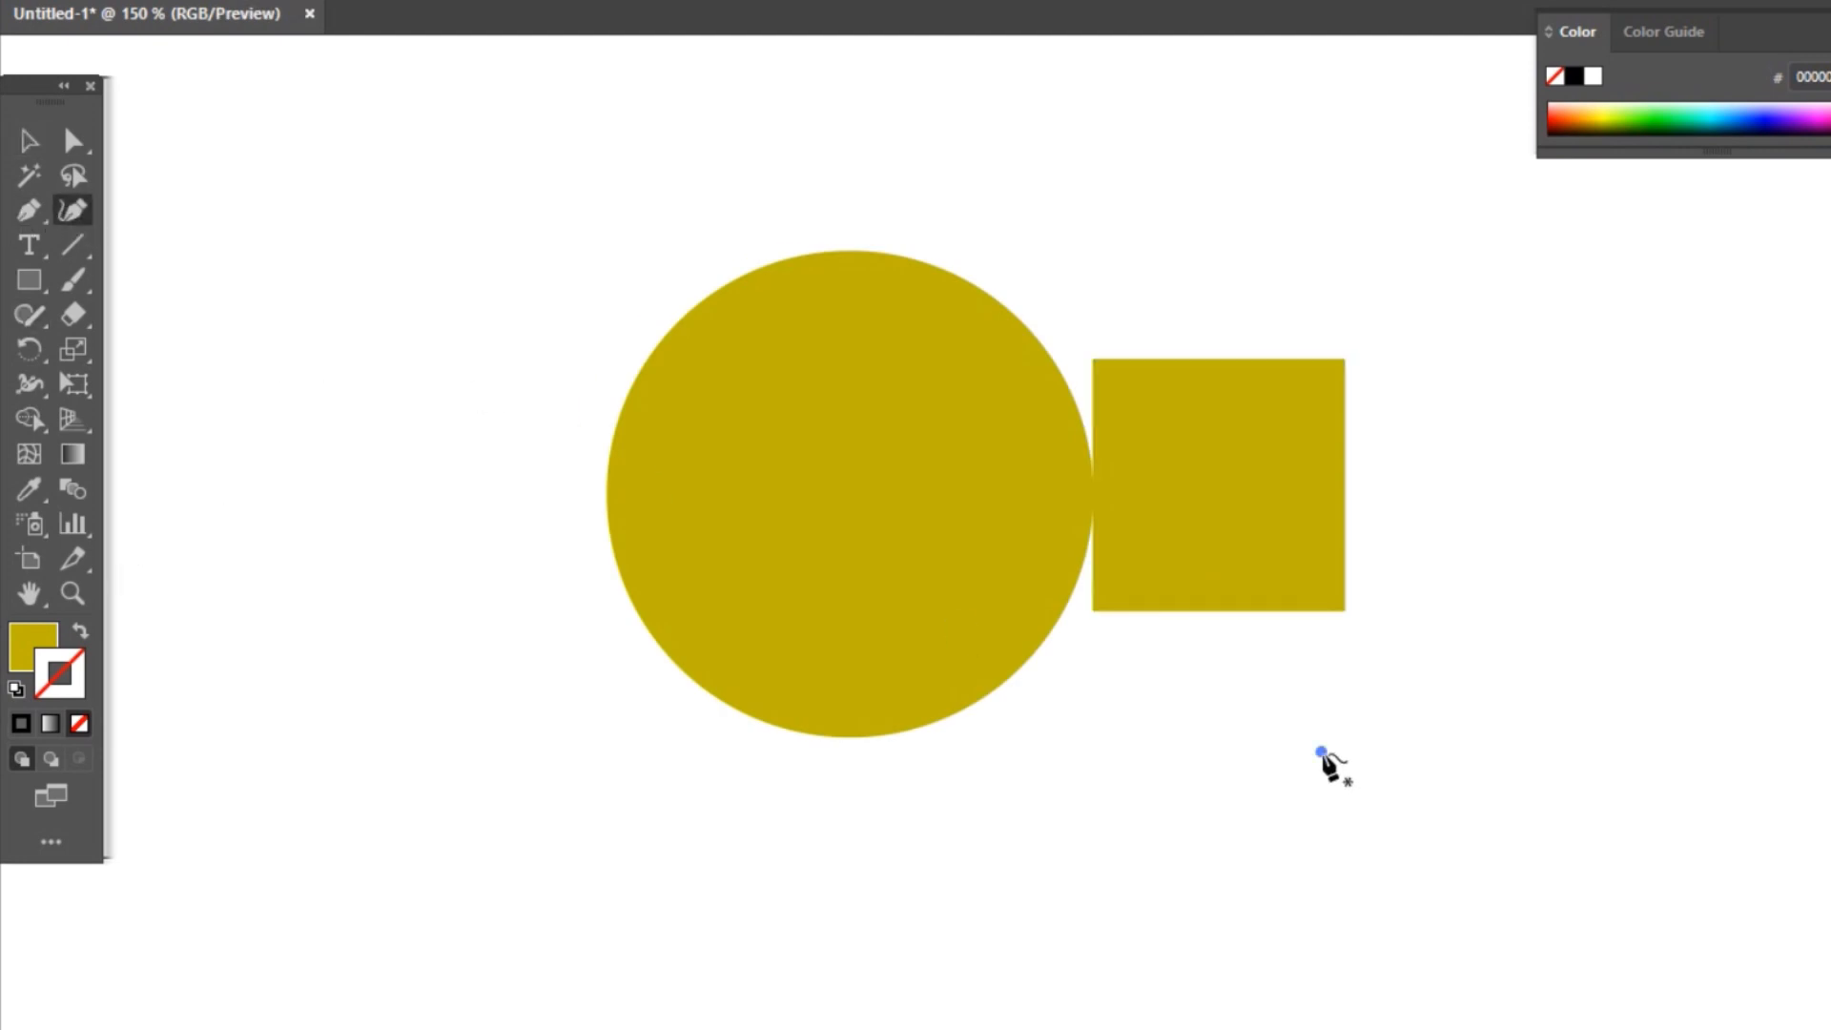
left_click(1320, 751)
left_click(1246, 843)
left_click(1370, 882)
left_click(1487, 839)
left_click(1453, 745)
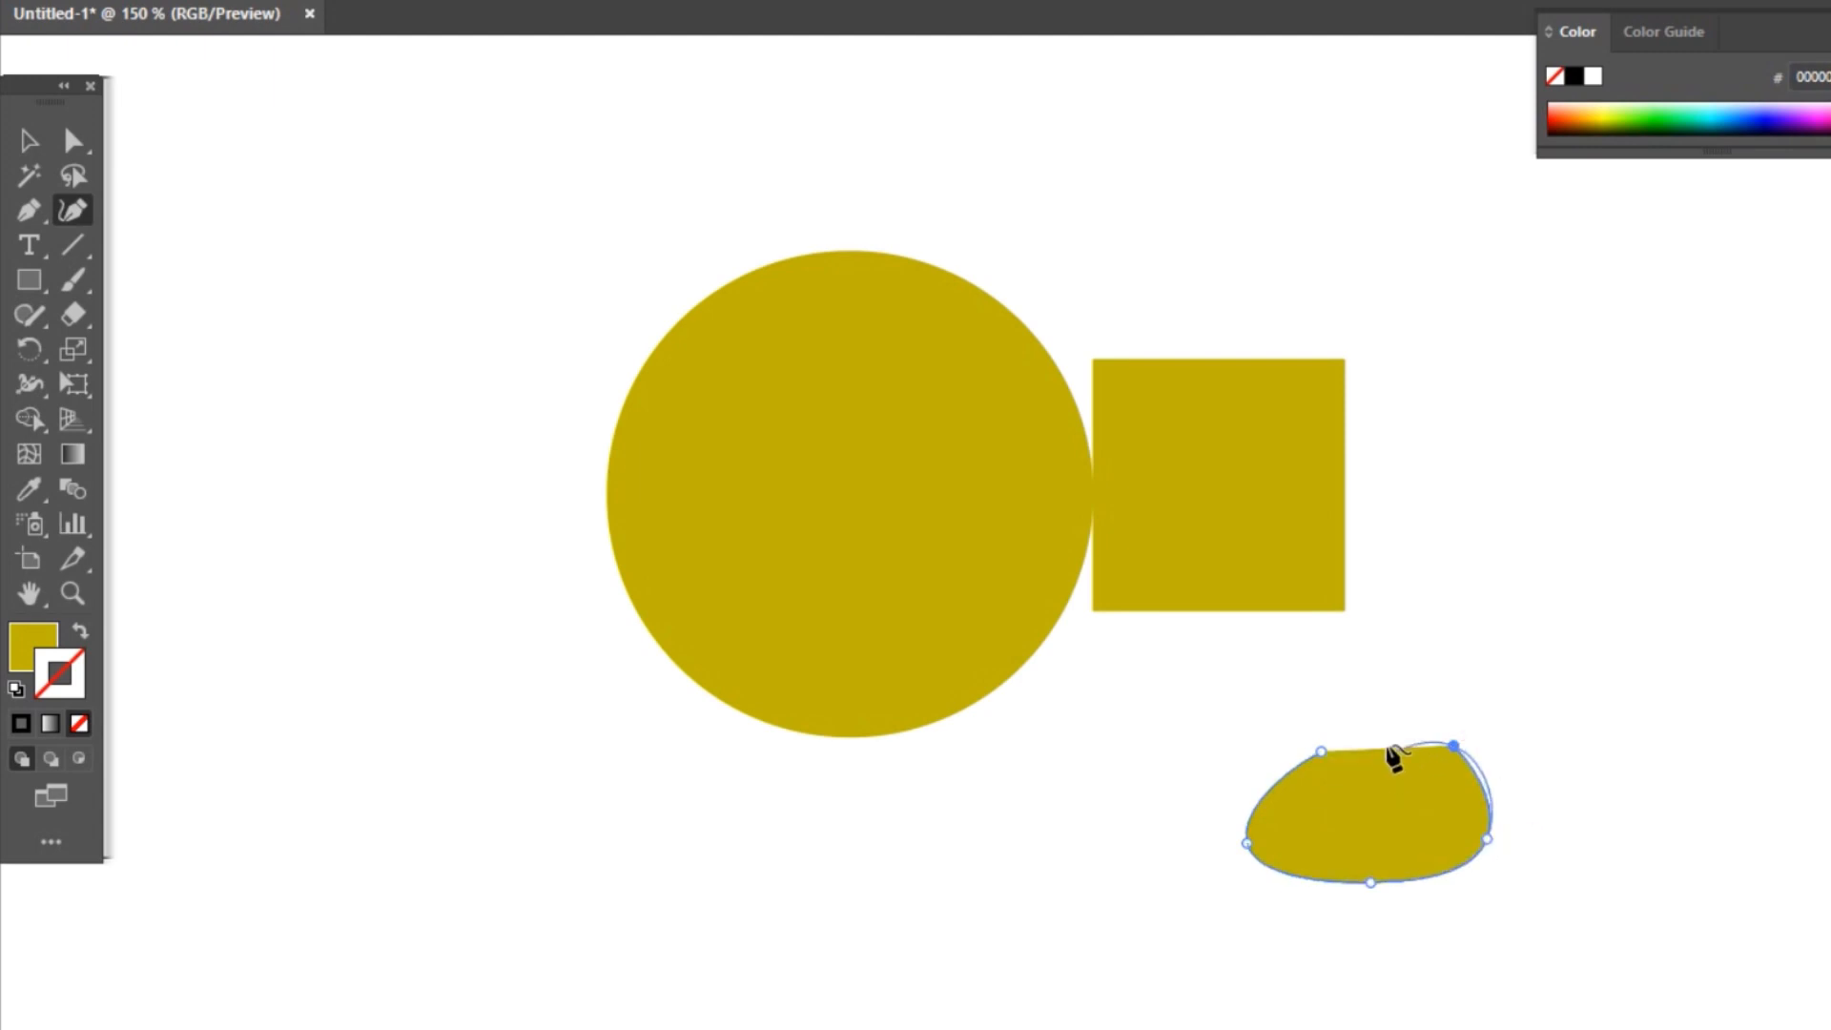
left_click(1385, 741)
left_click(1321, 752)
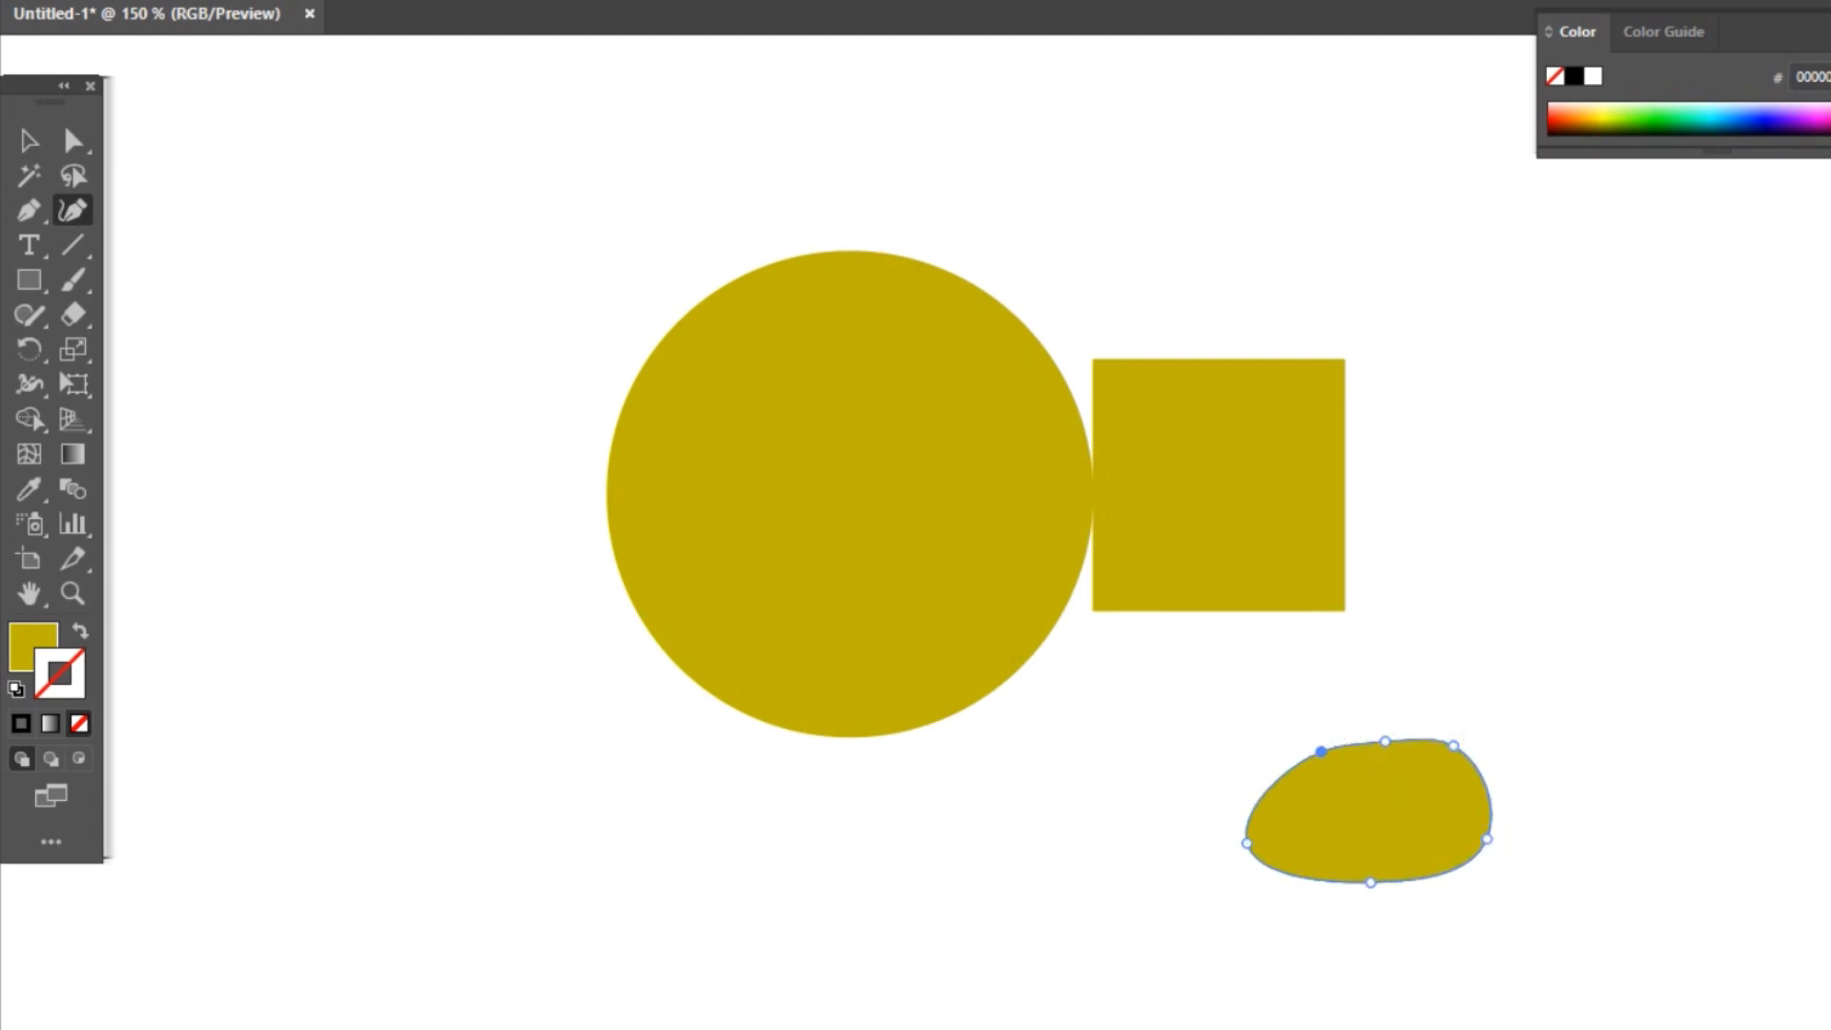
Set the blob's fill colour to cyan-blue 00B8BC.
left_click(29, 142)
left_click(63, 142)
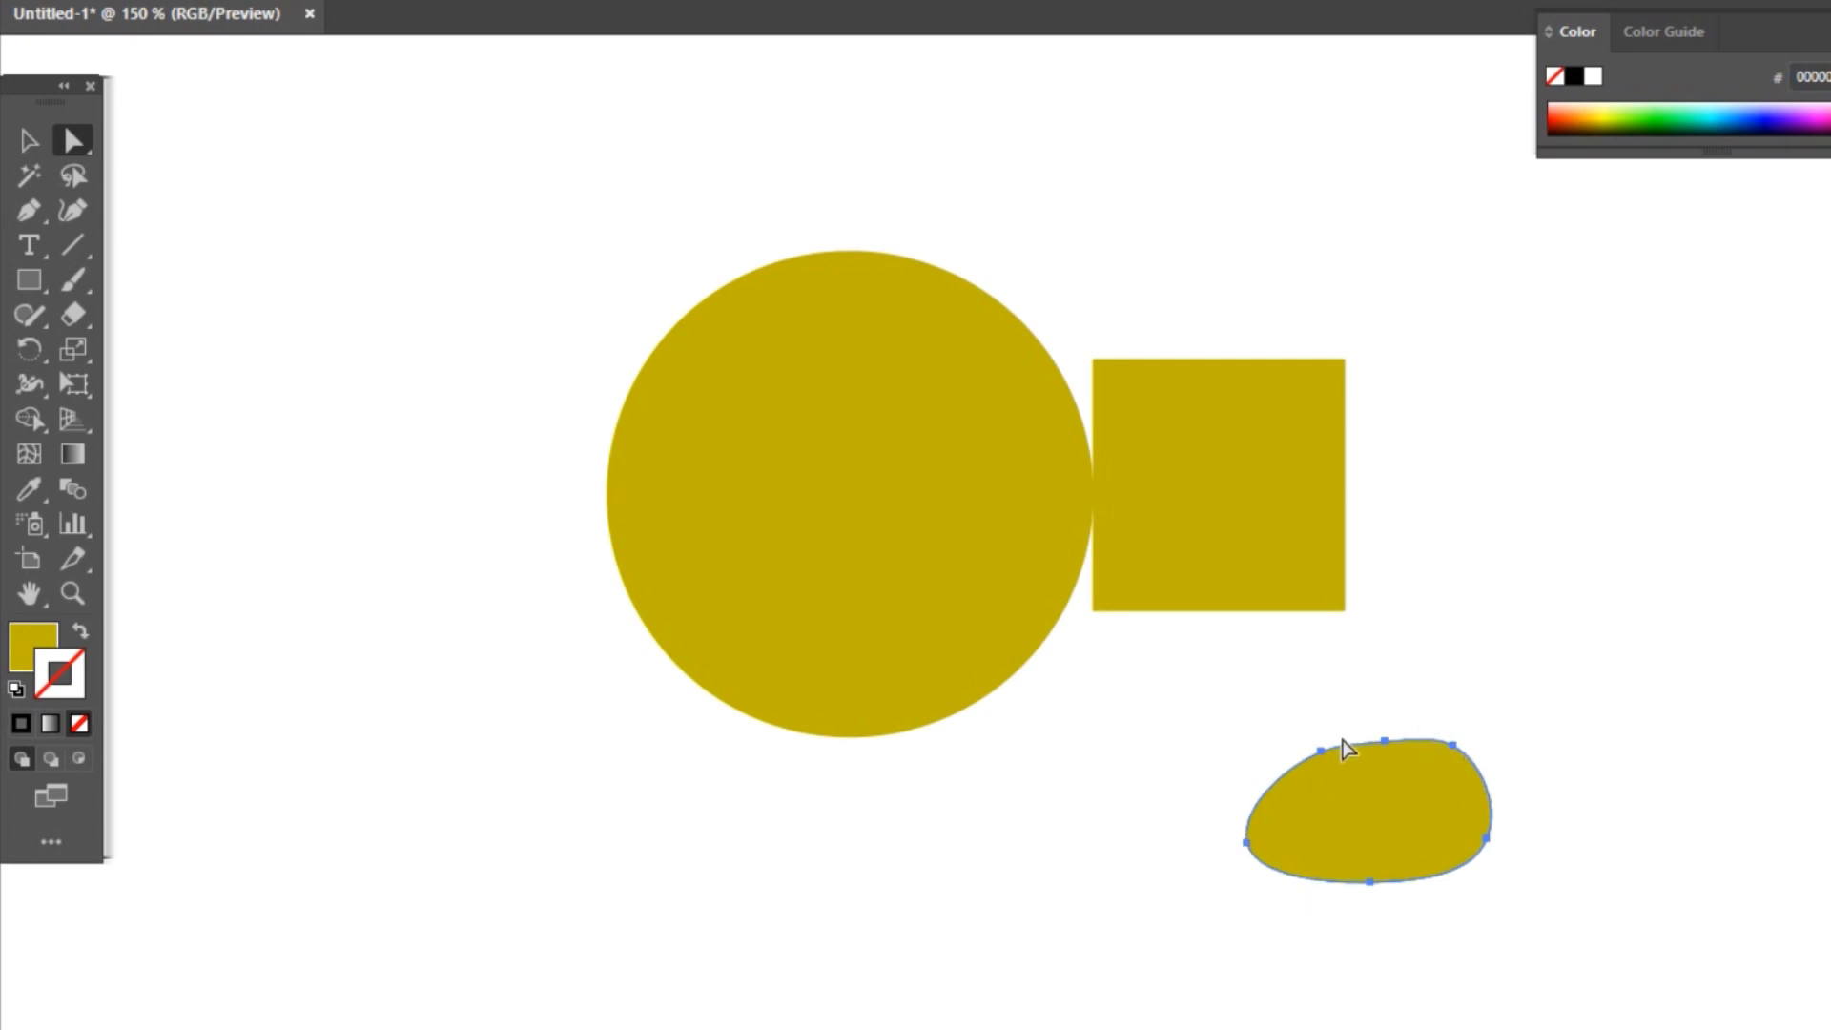
key("ctrl+shift+a")
double_click(32, 646)
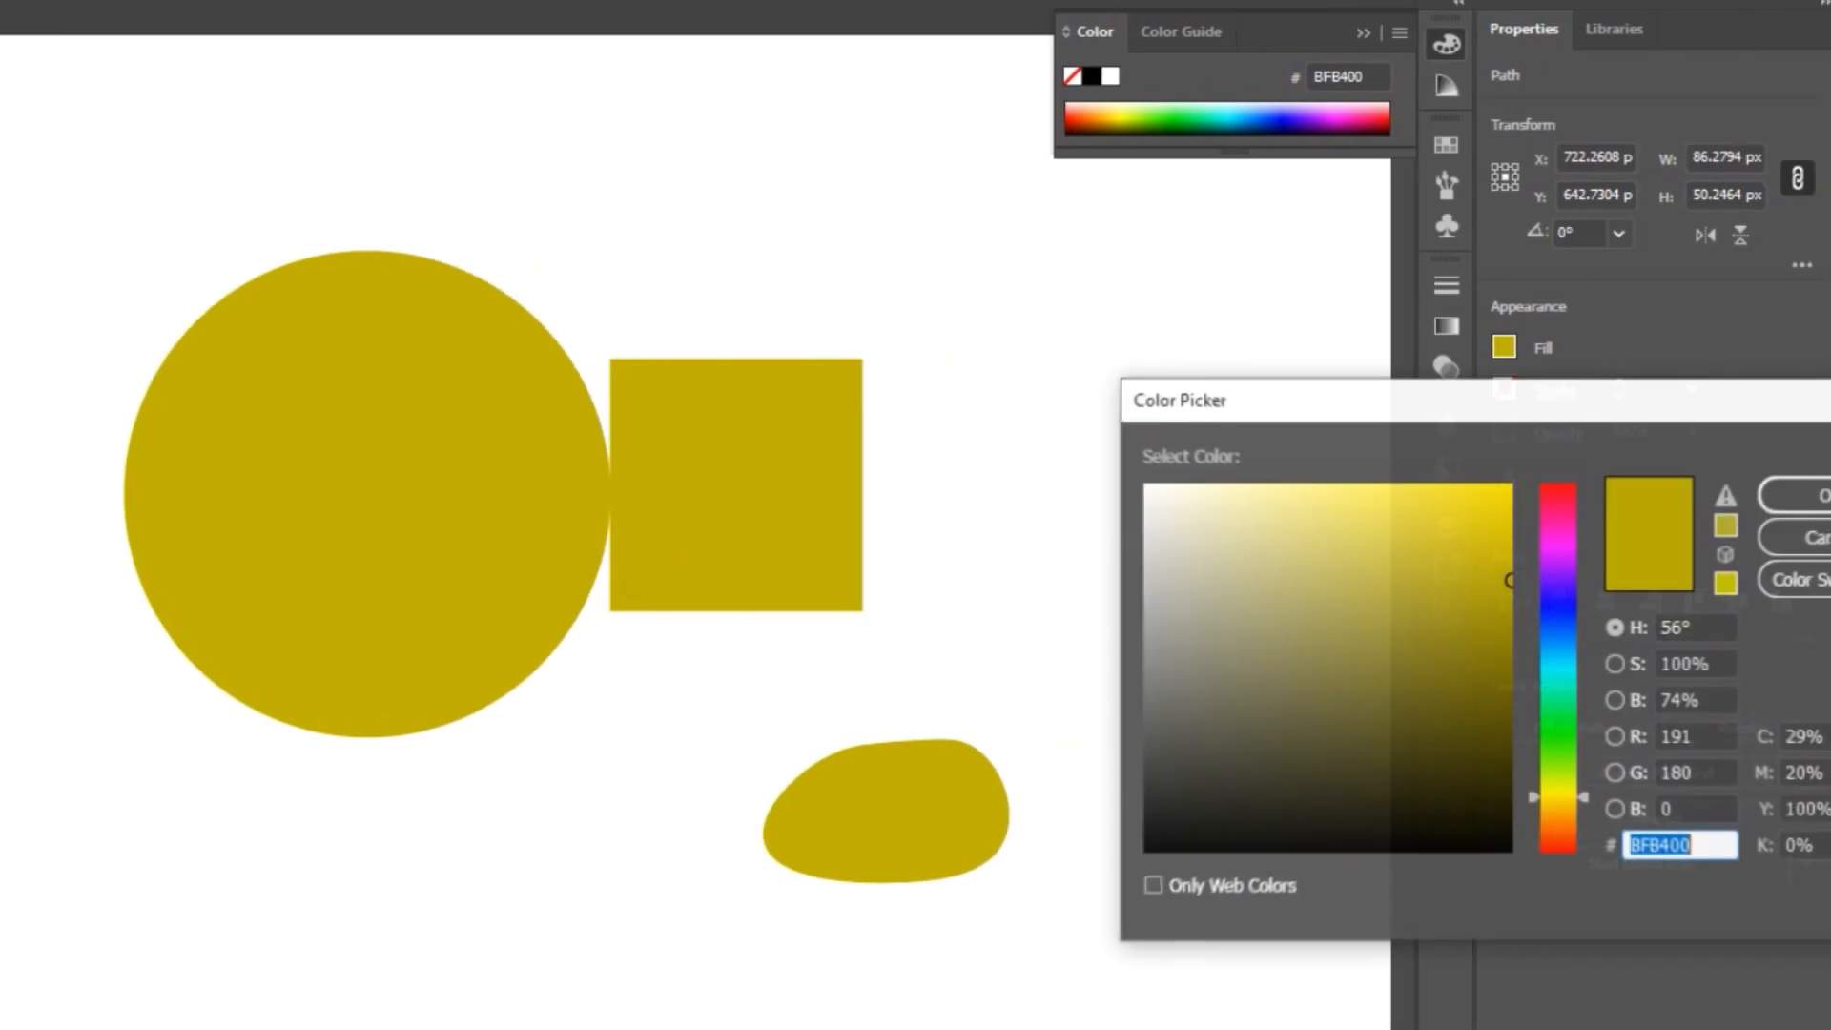
left_click(1558, 665)
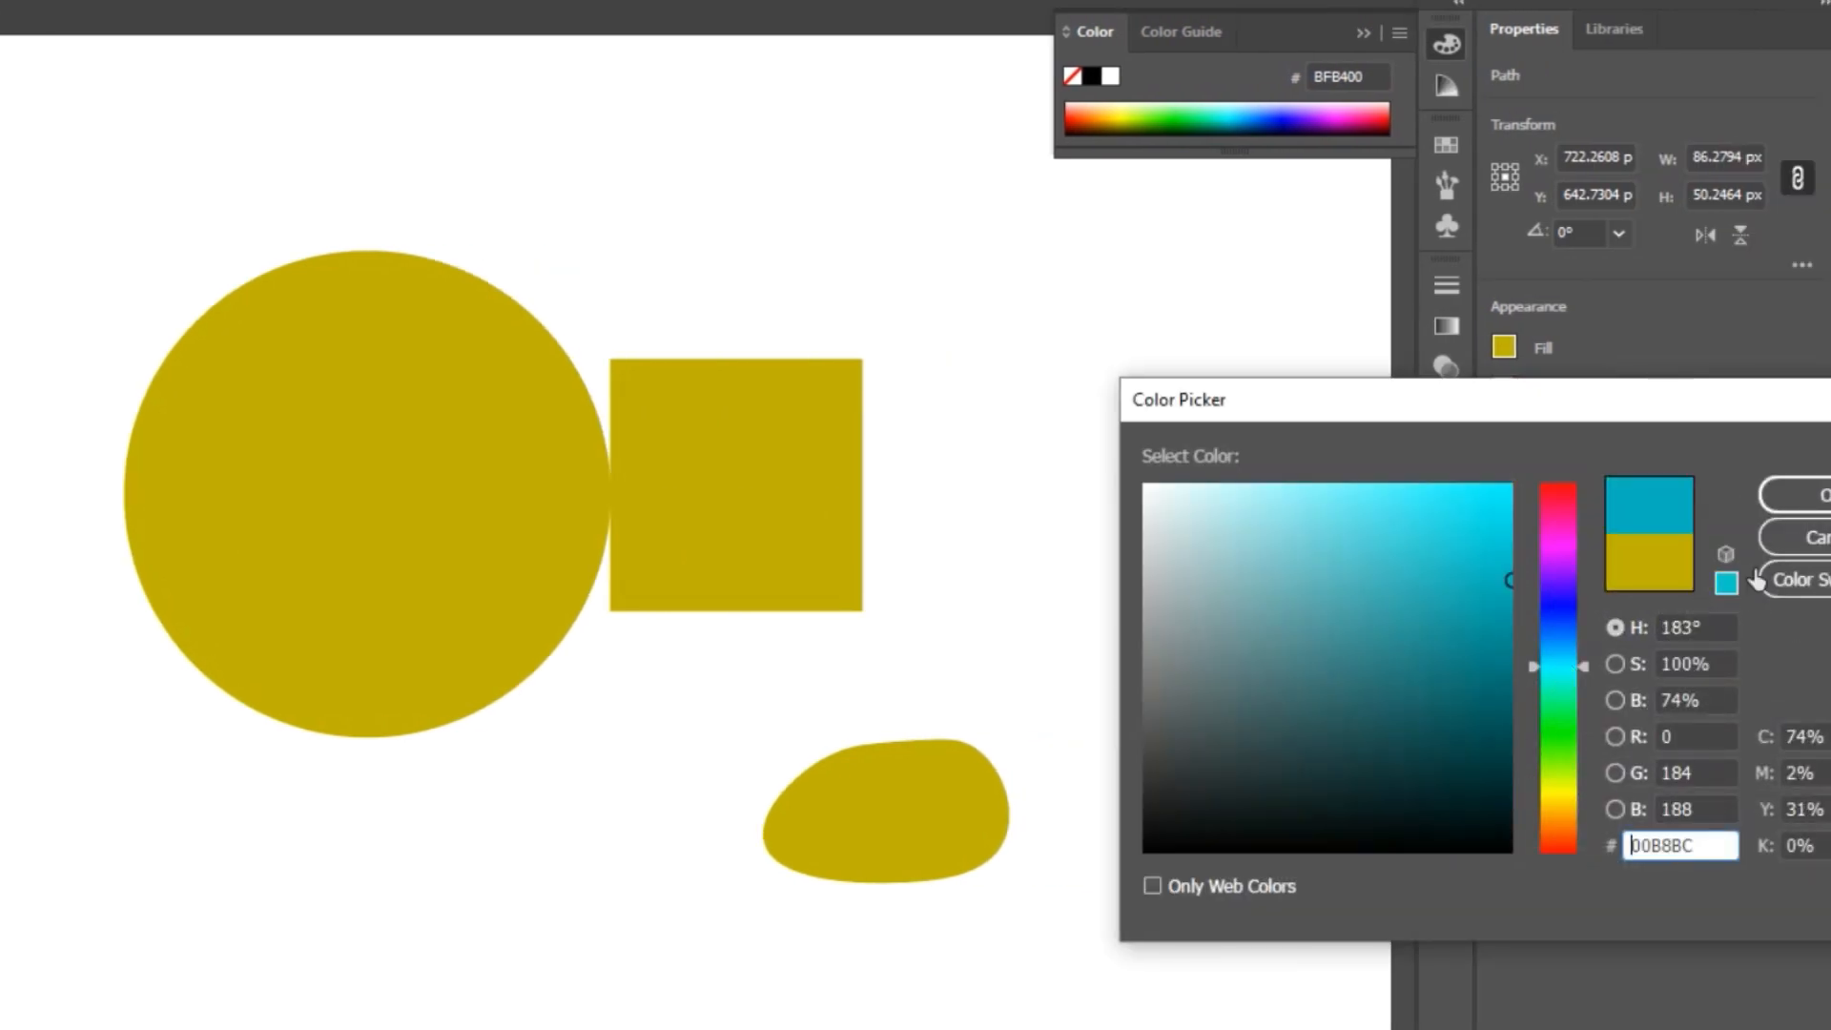
left_click(1793, 495)
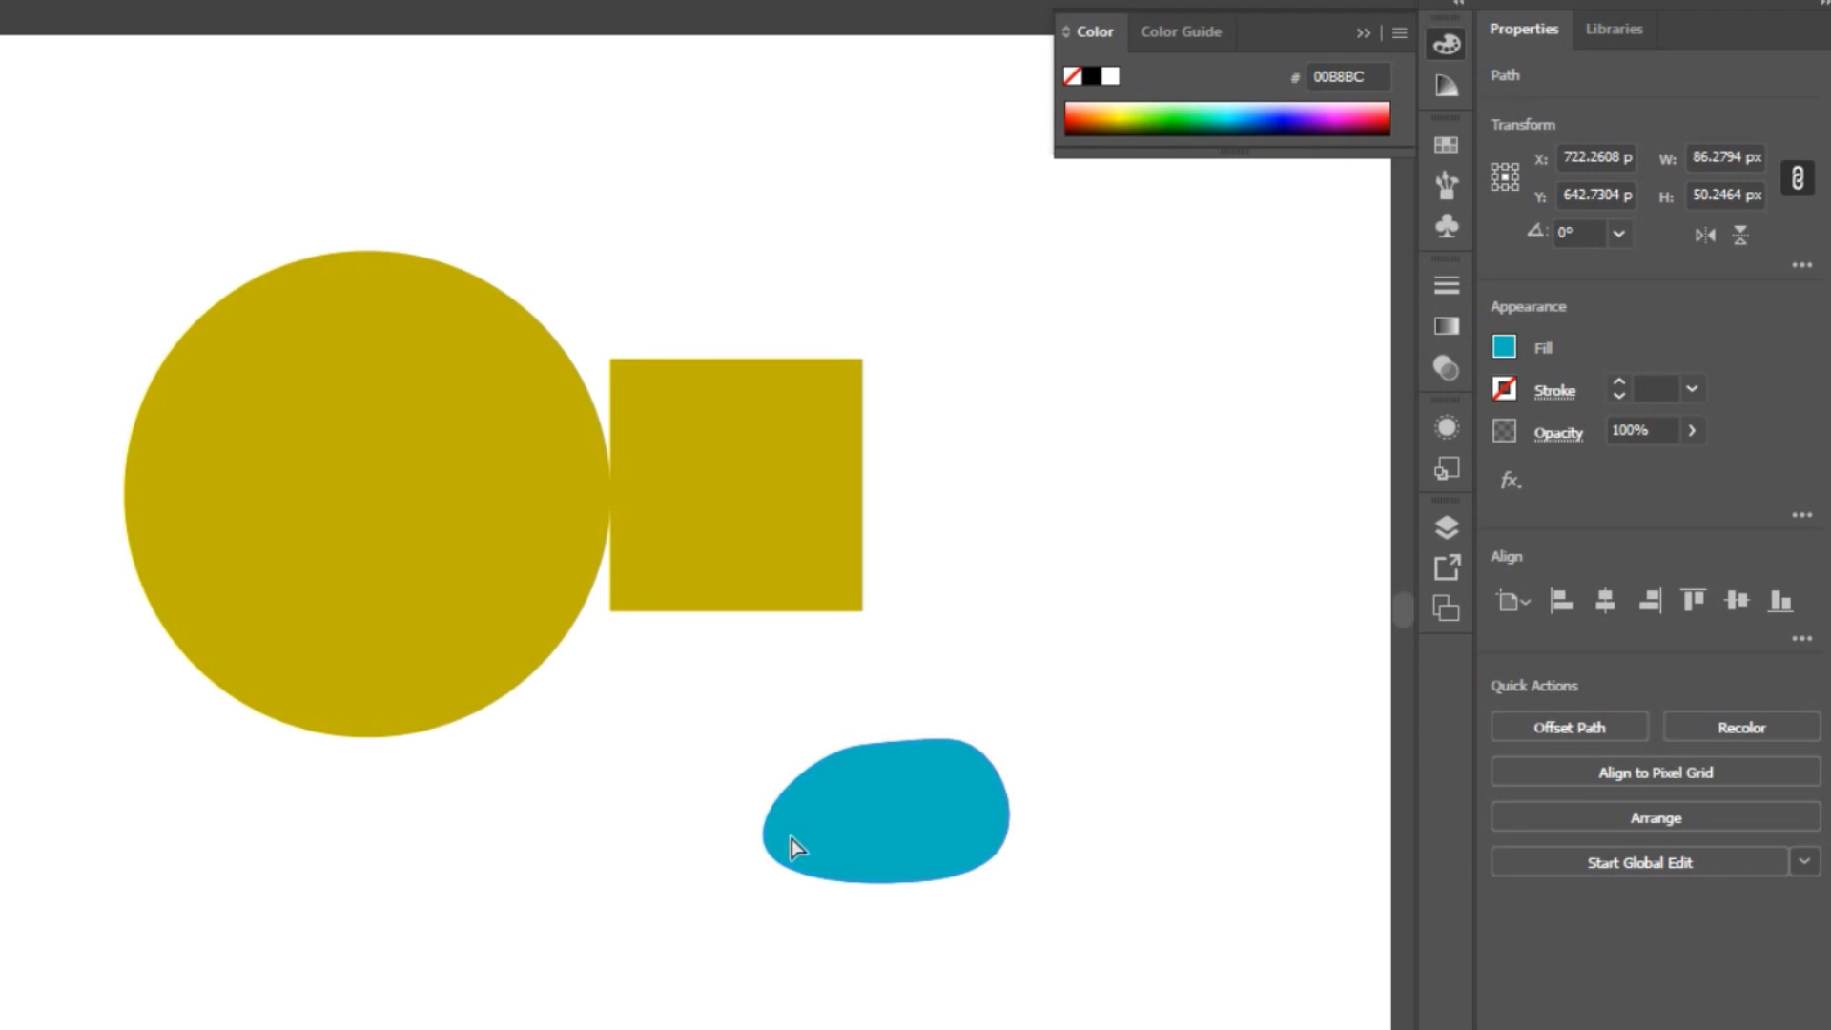
Apply the blob's blue fill to the square with the Eyedropper tool.
key("v")
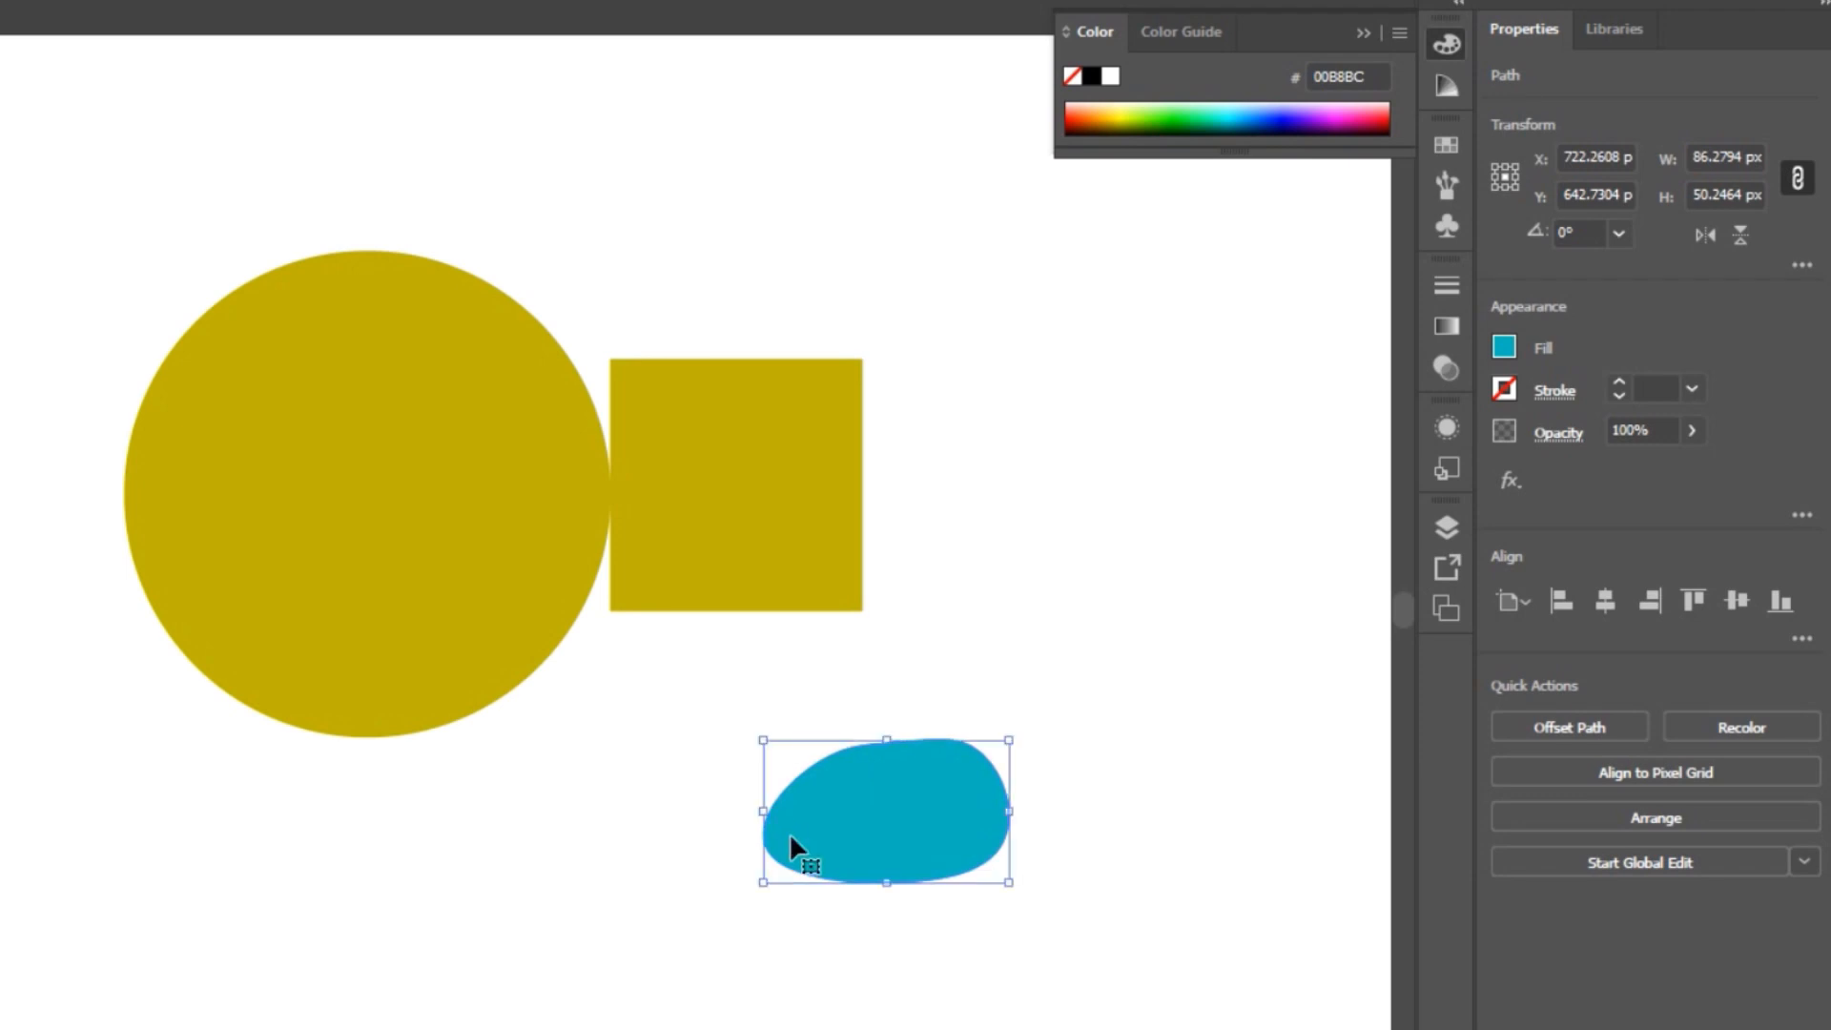
key("a")
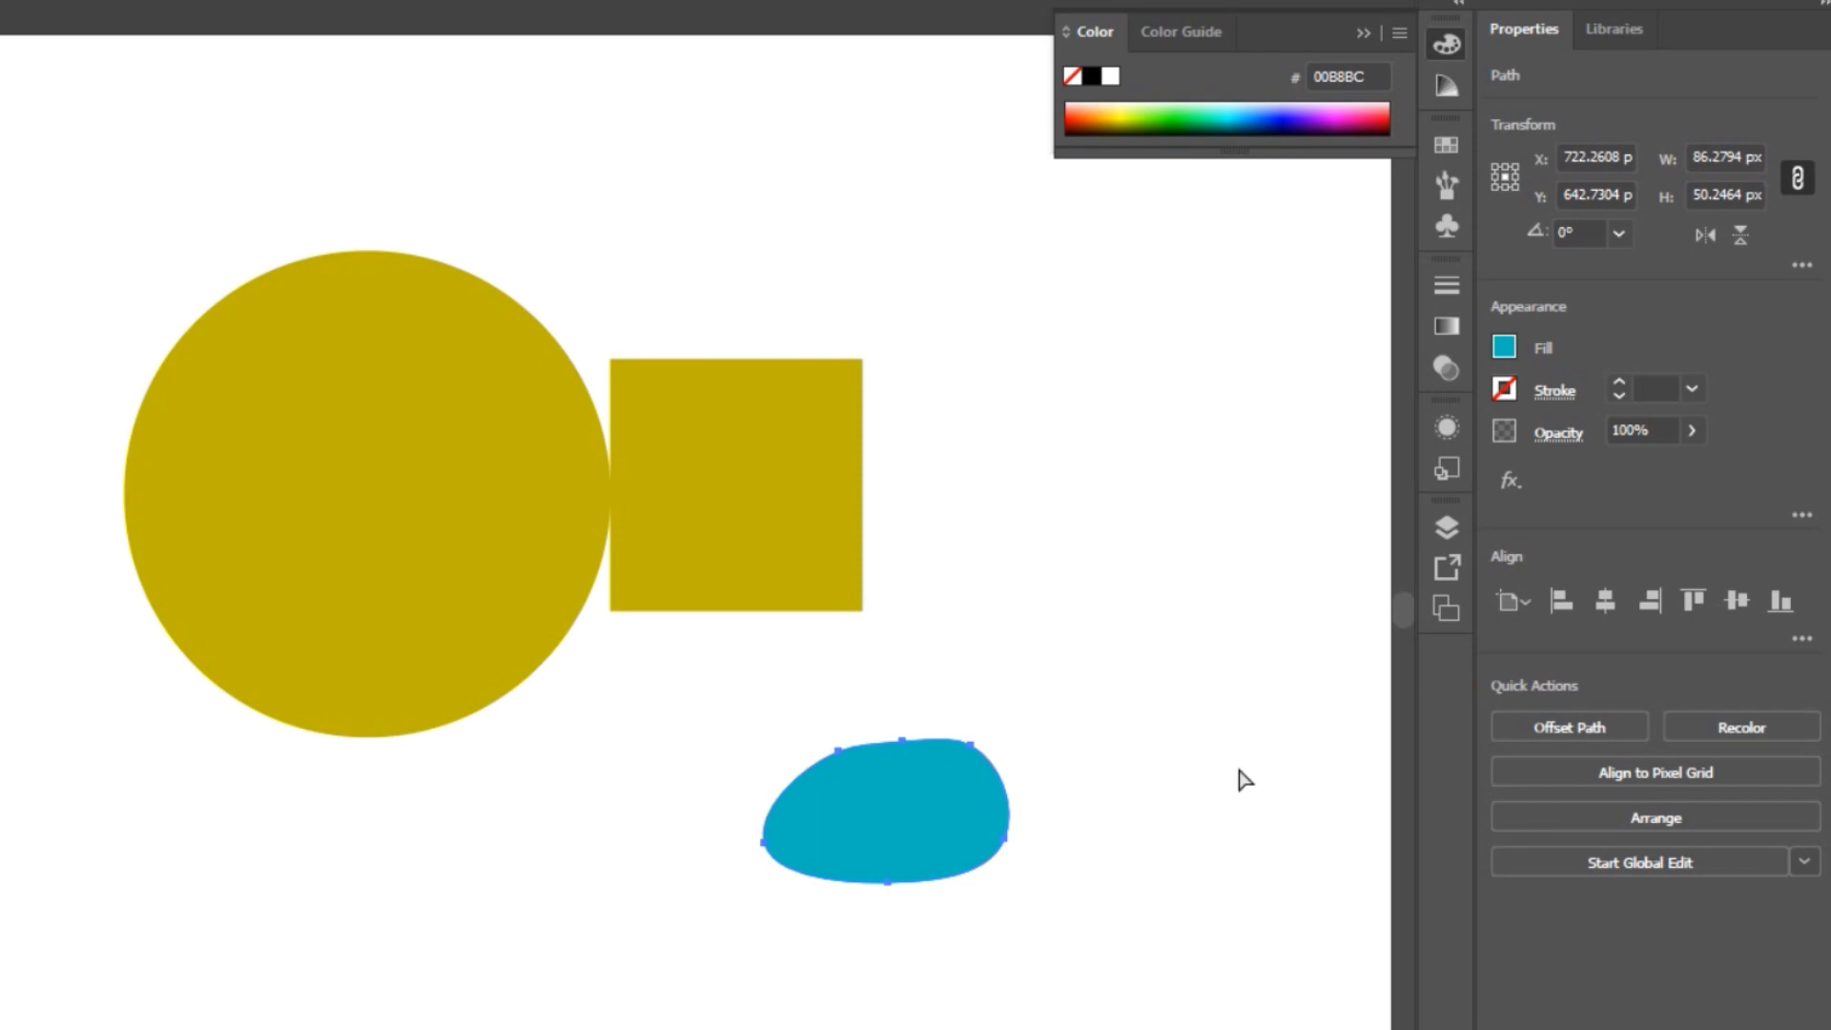
left_click(759, 471)
key("i")
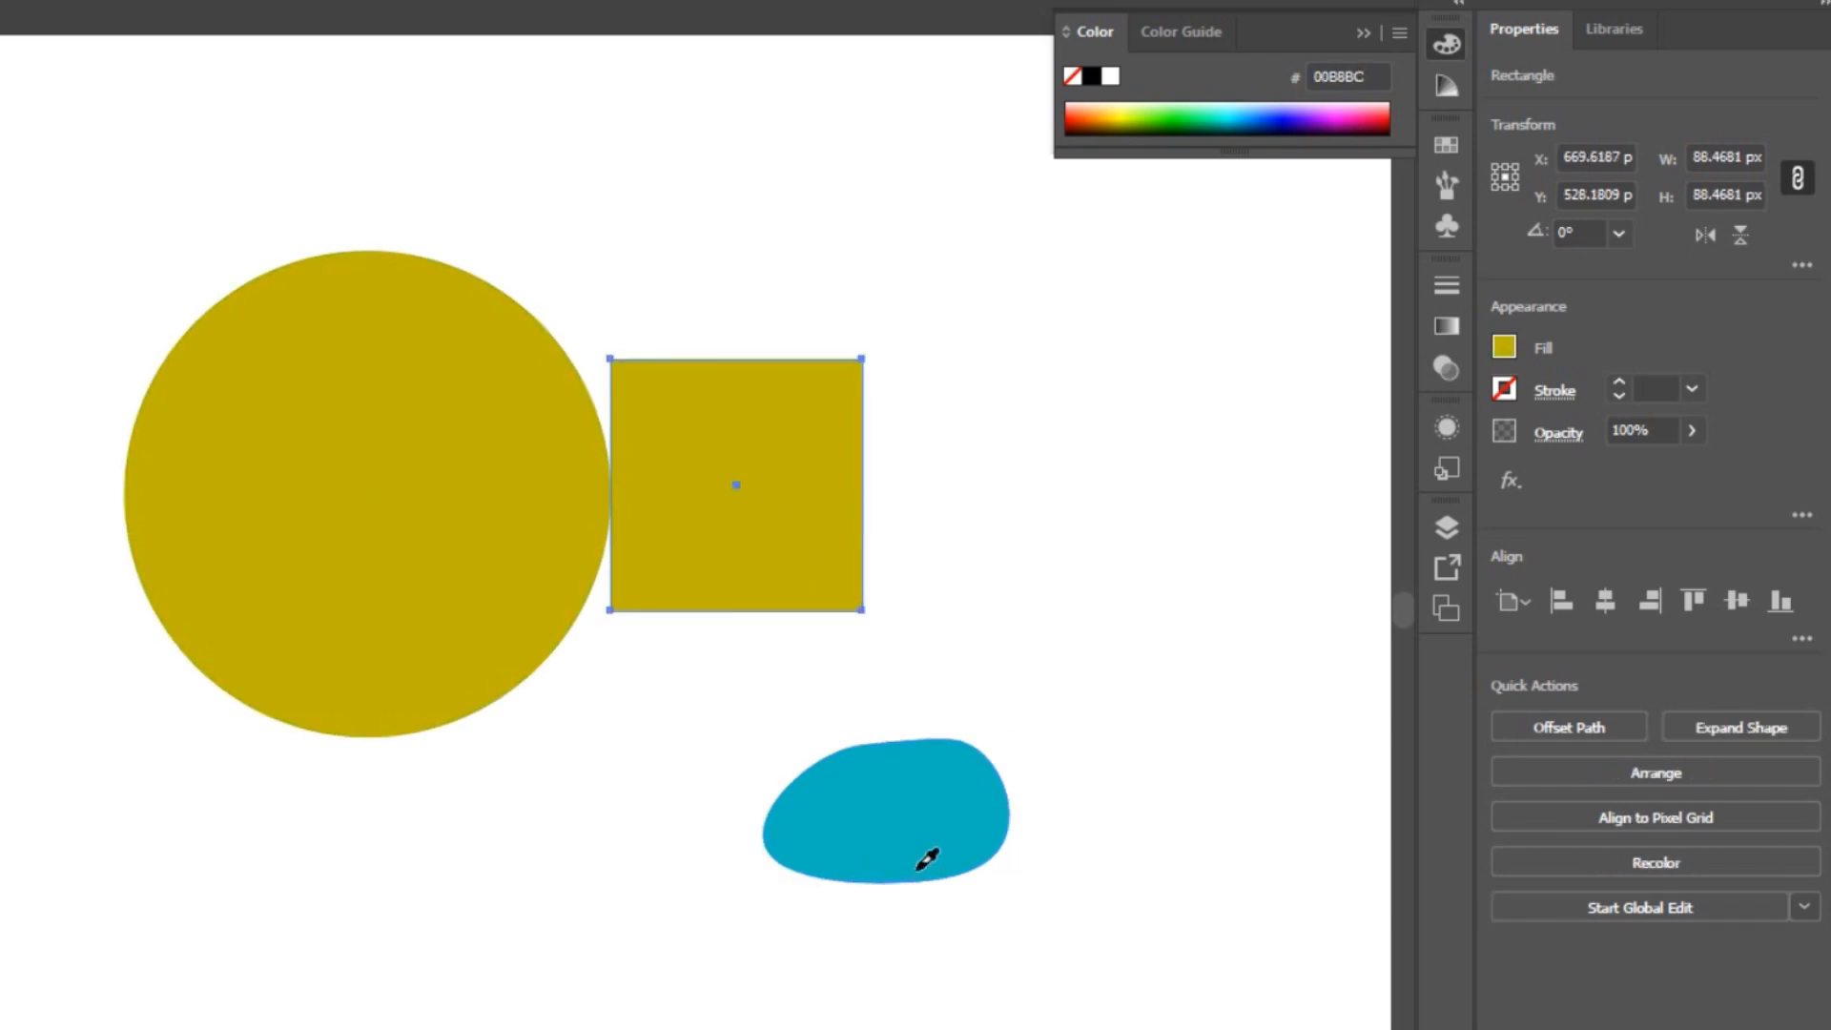
left_click(927, 858)
Delete the blob, and move the blue square onto the middle of the yellow circle.
key("v")
left_click(884, 801)
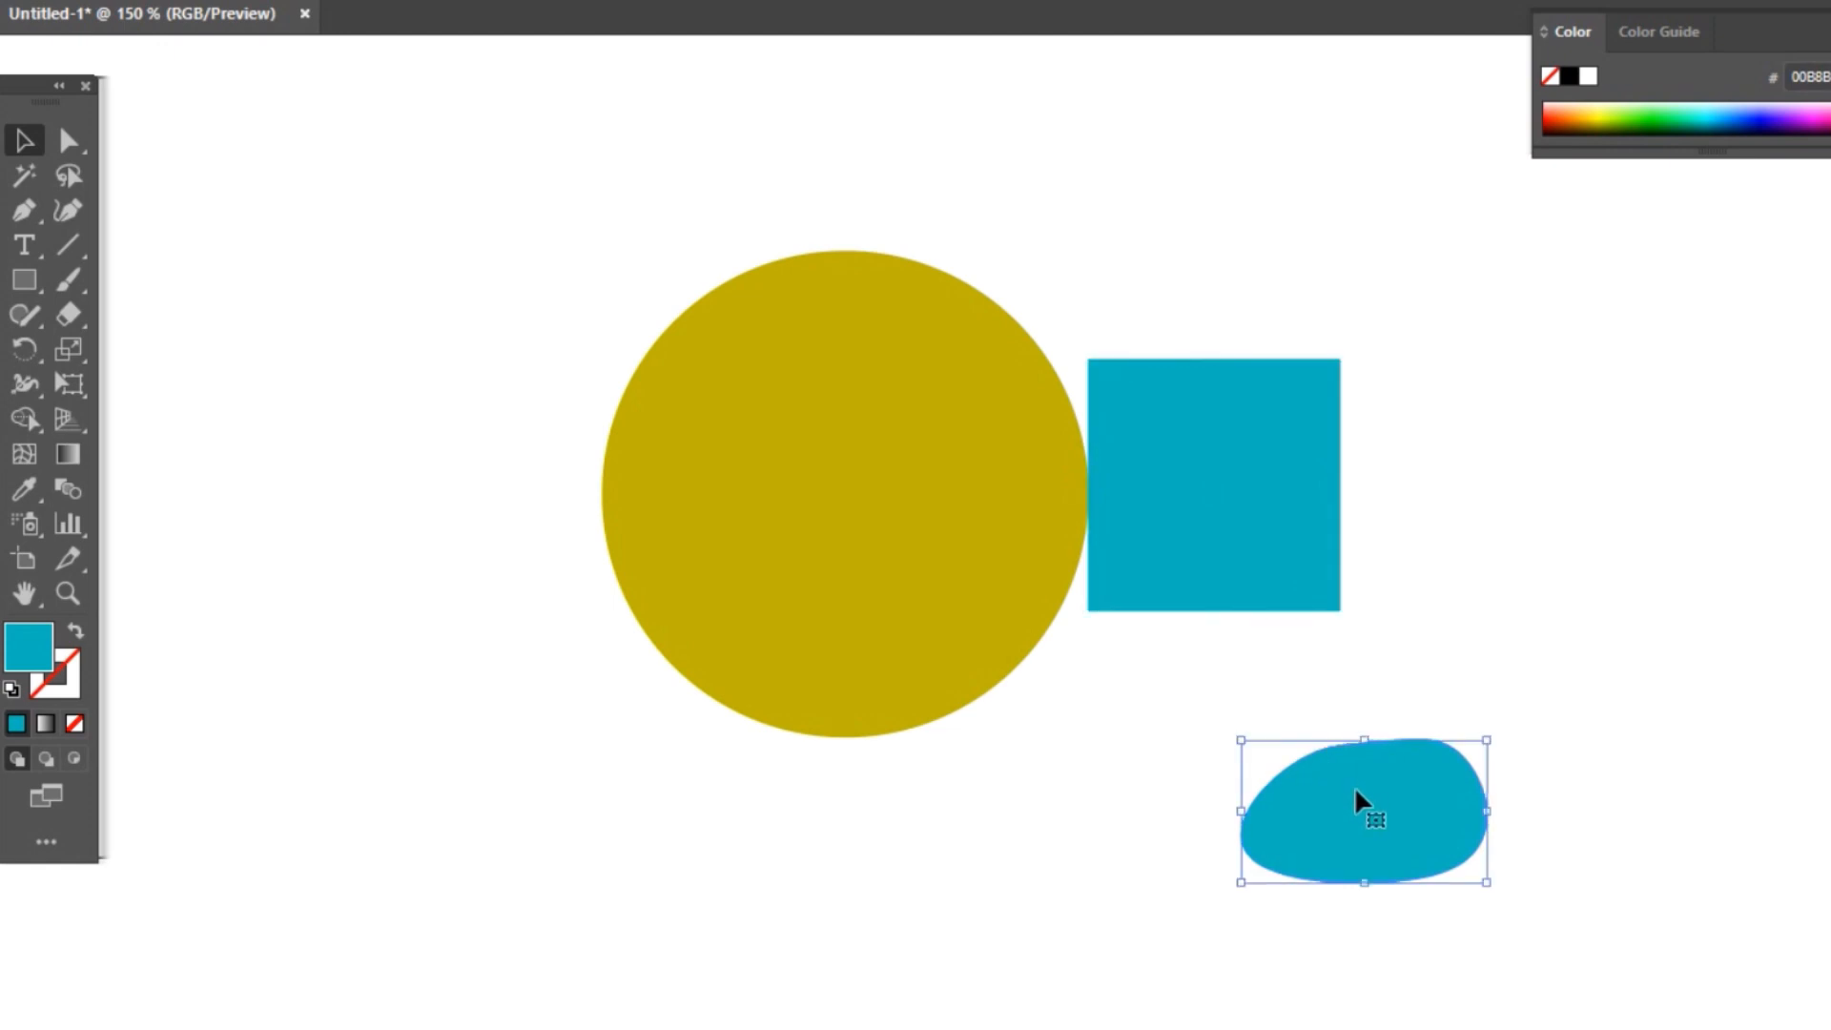
key("Delete")
left_click_drag(1256, 506, 879, 528)
Select the yellow circle and look through its Arrange options for stacking order.
left_click(1067, 471)
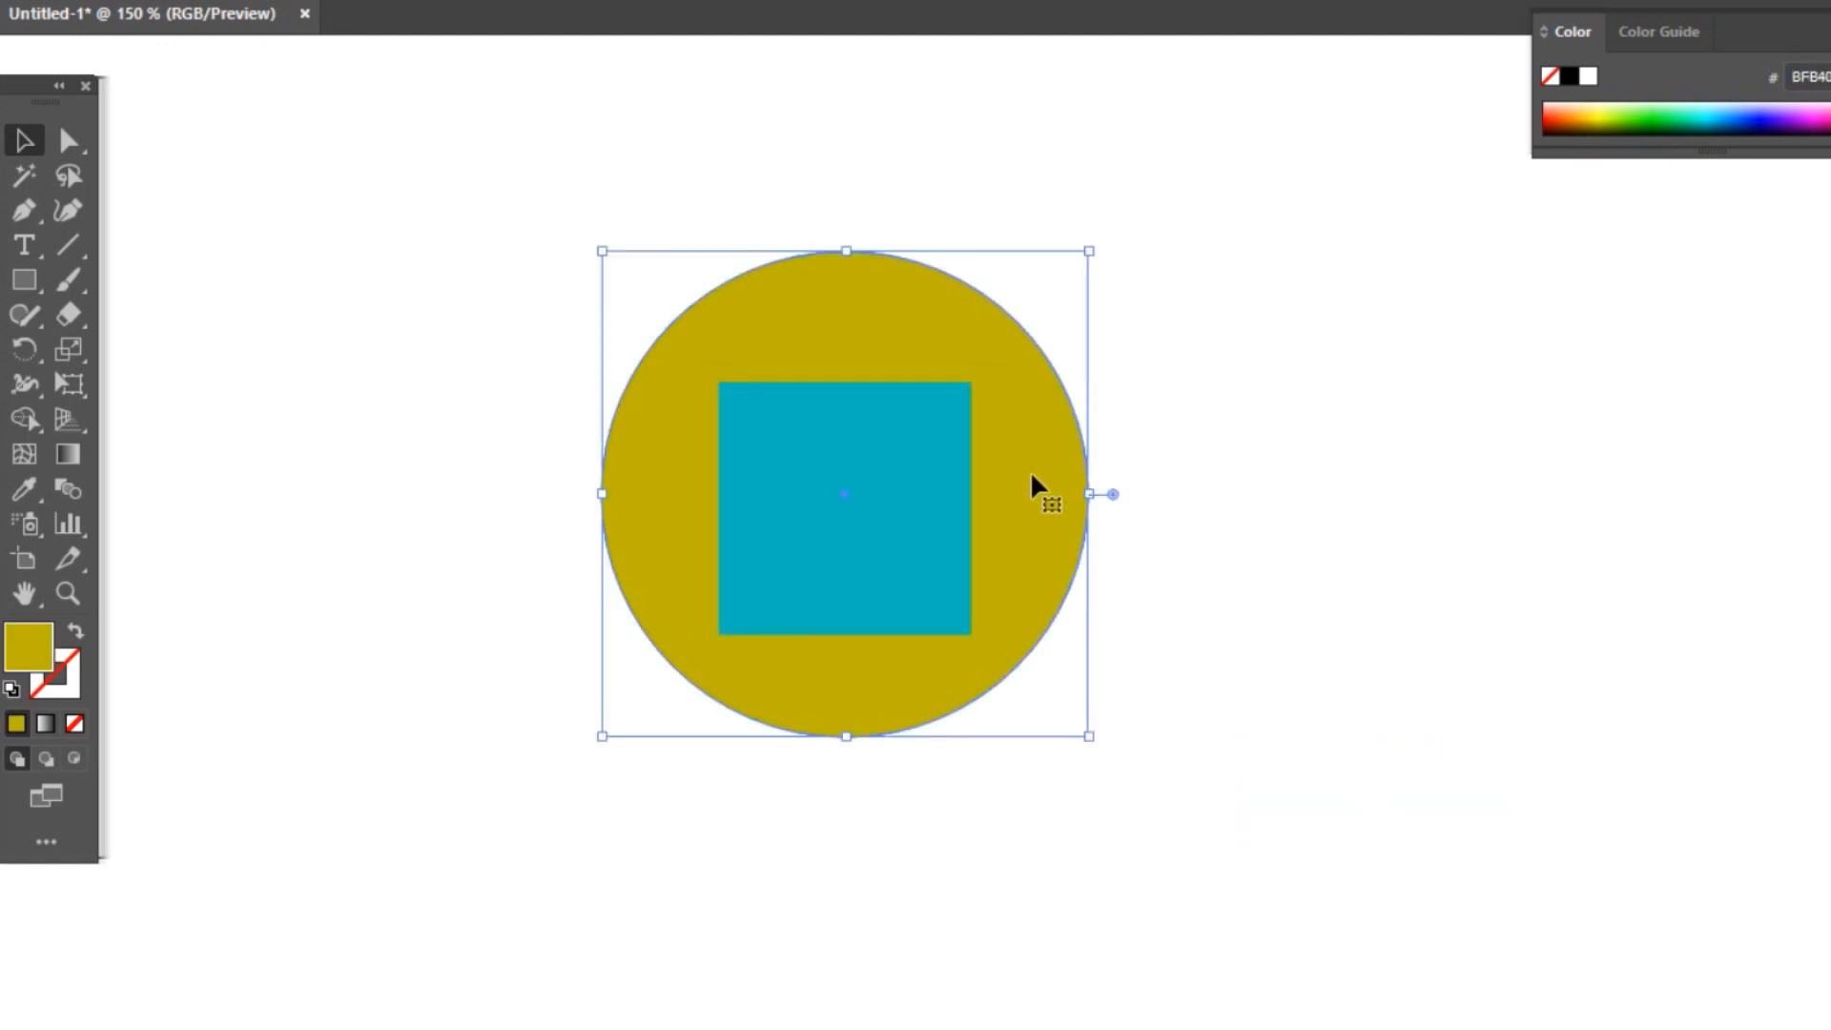
right_click(1032, 477)
mouse_move(1144, 1002)
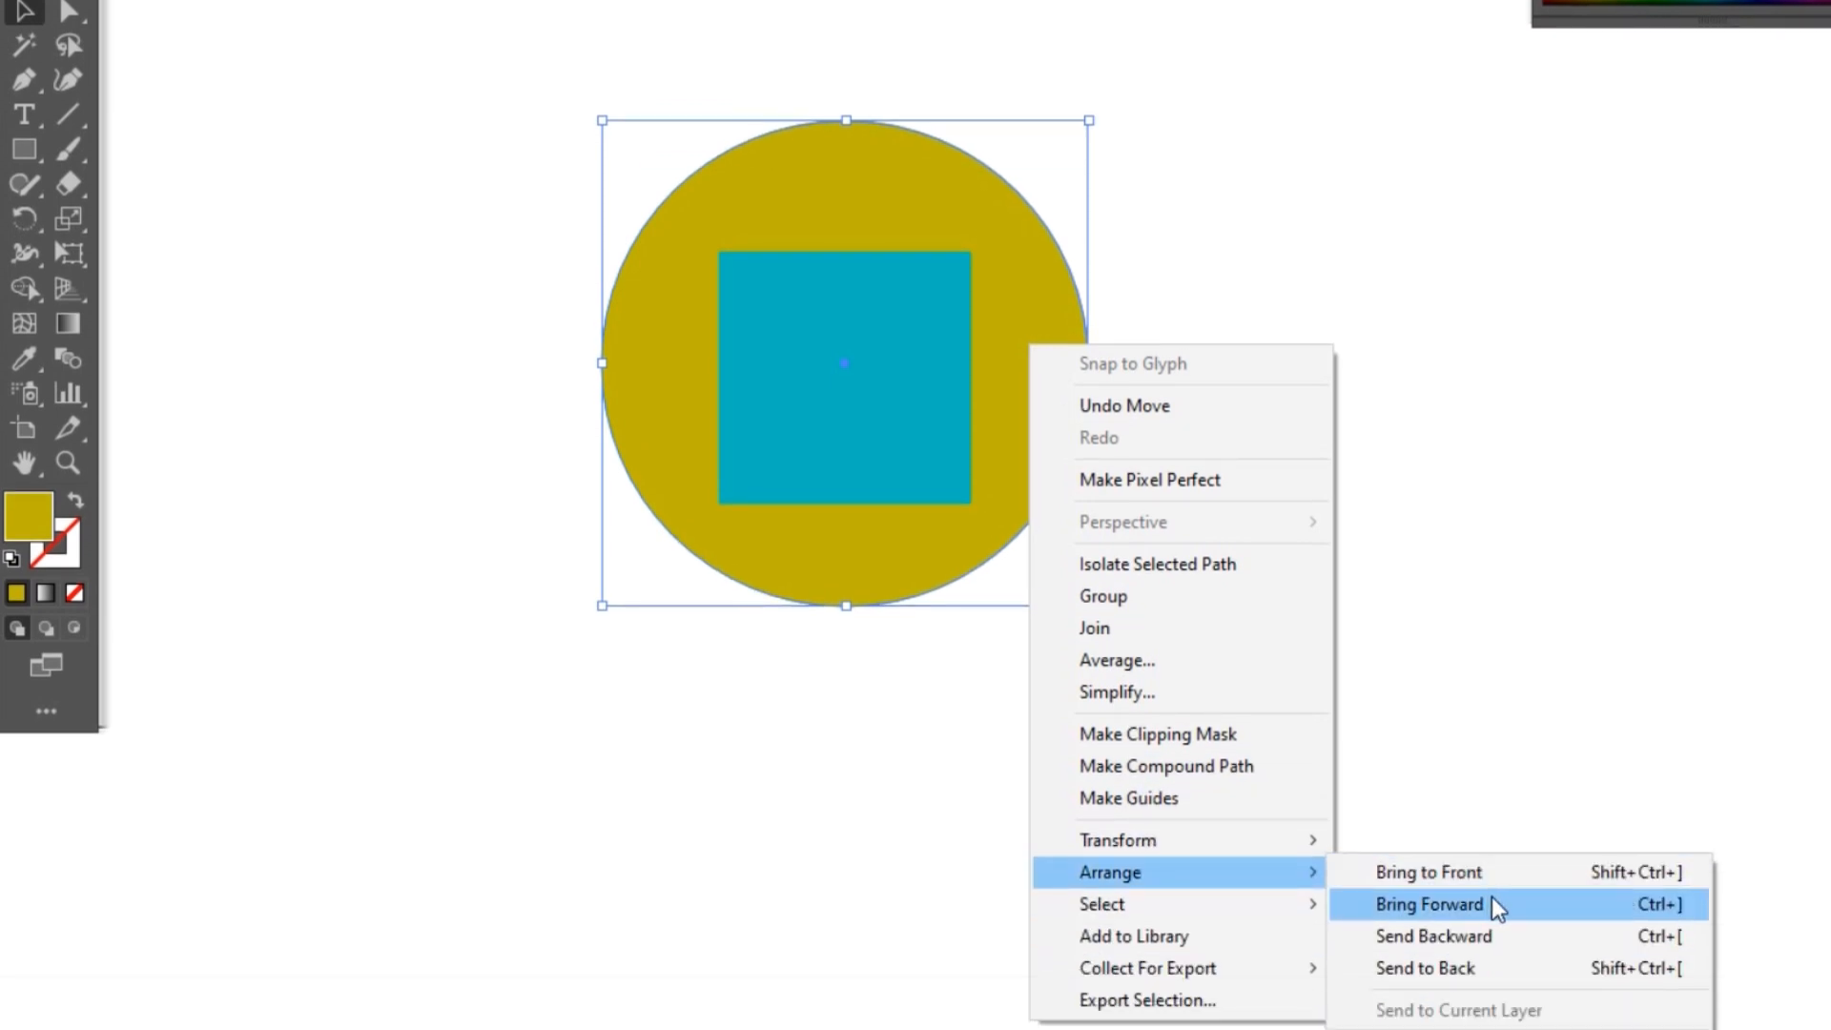
left_click(1474, 358)
left_click(1079, 336)
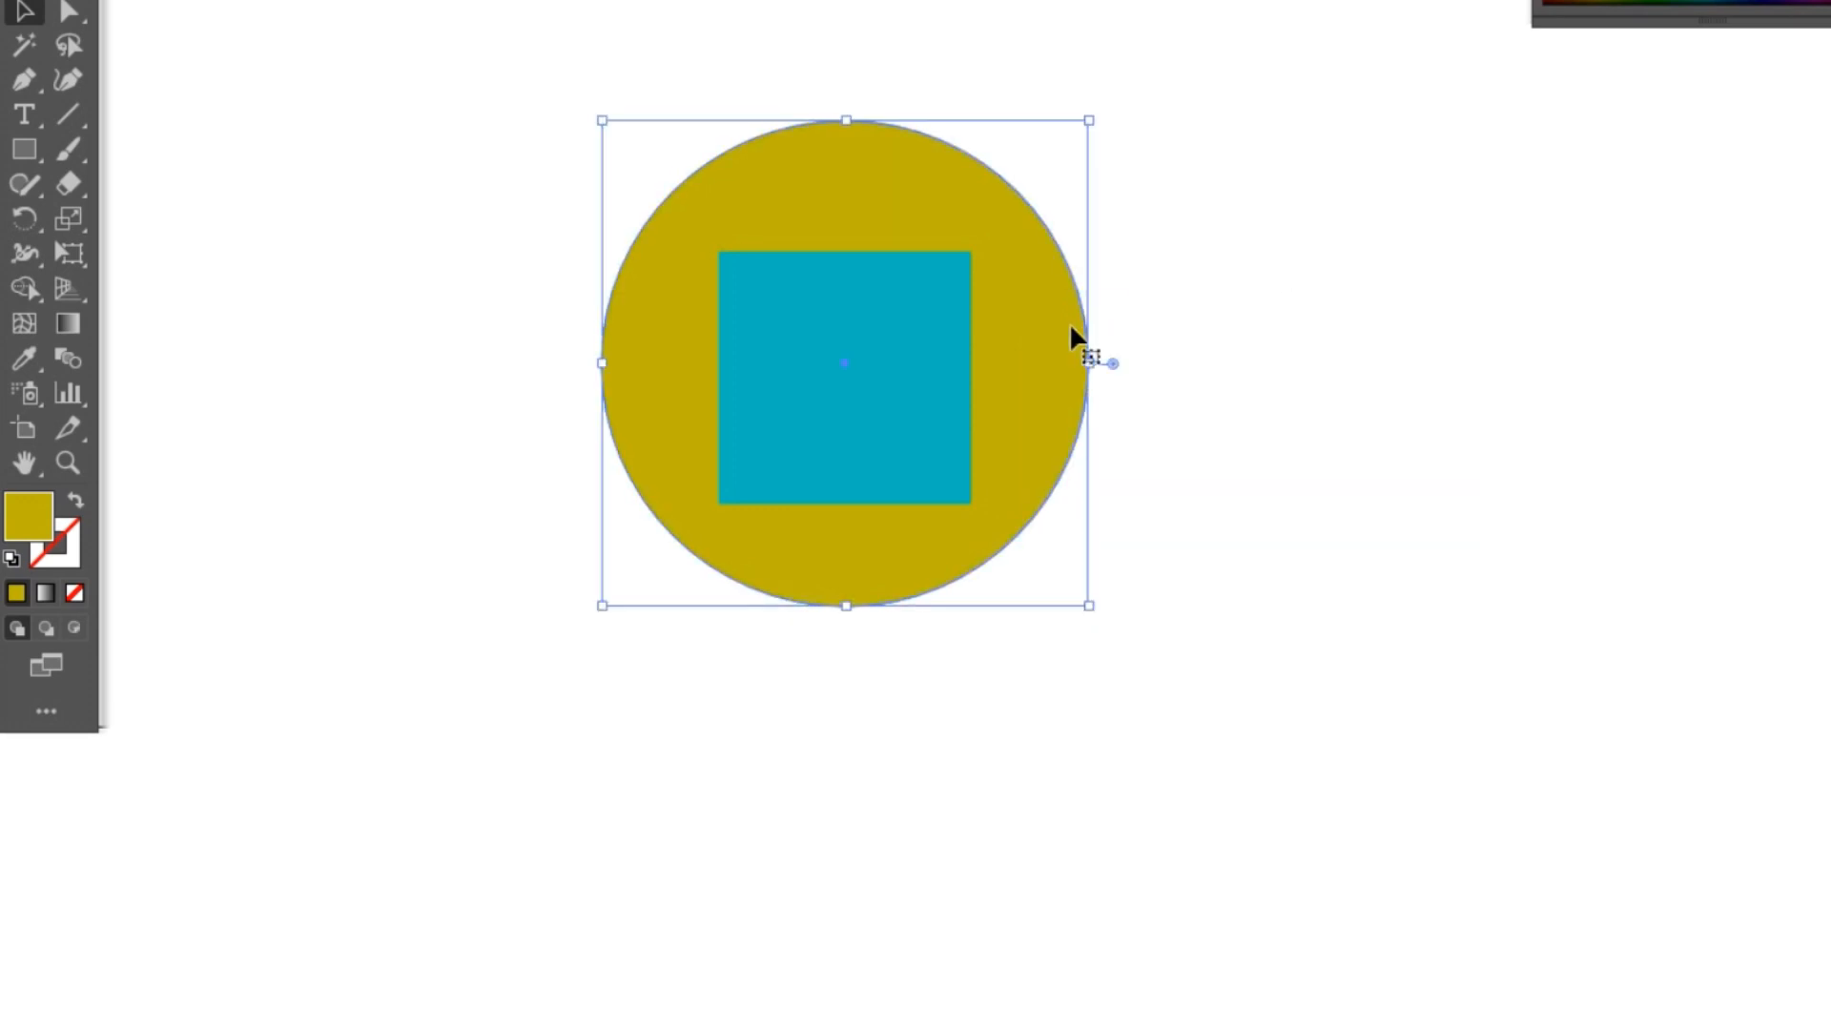
Bring the circle forward over the square, and send it to the back again.
key("a")
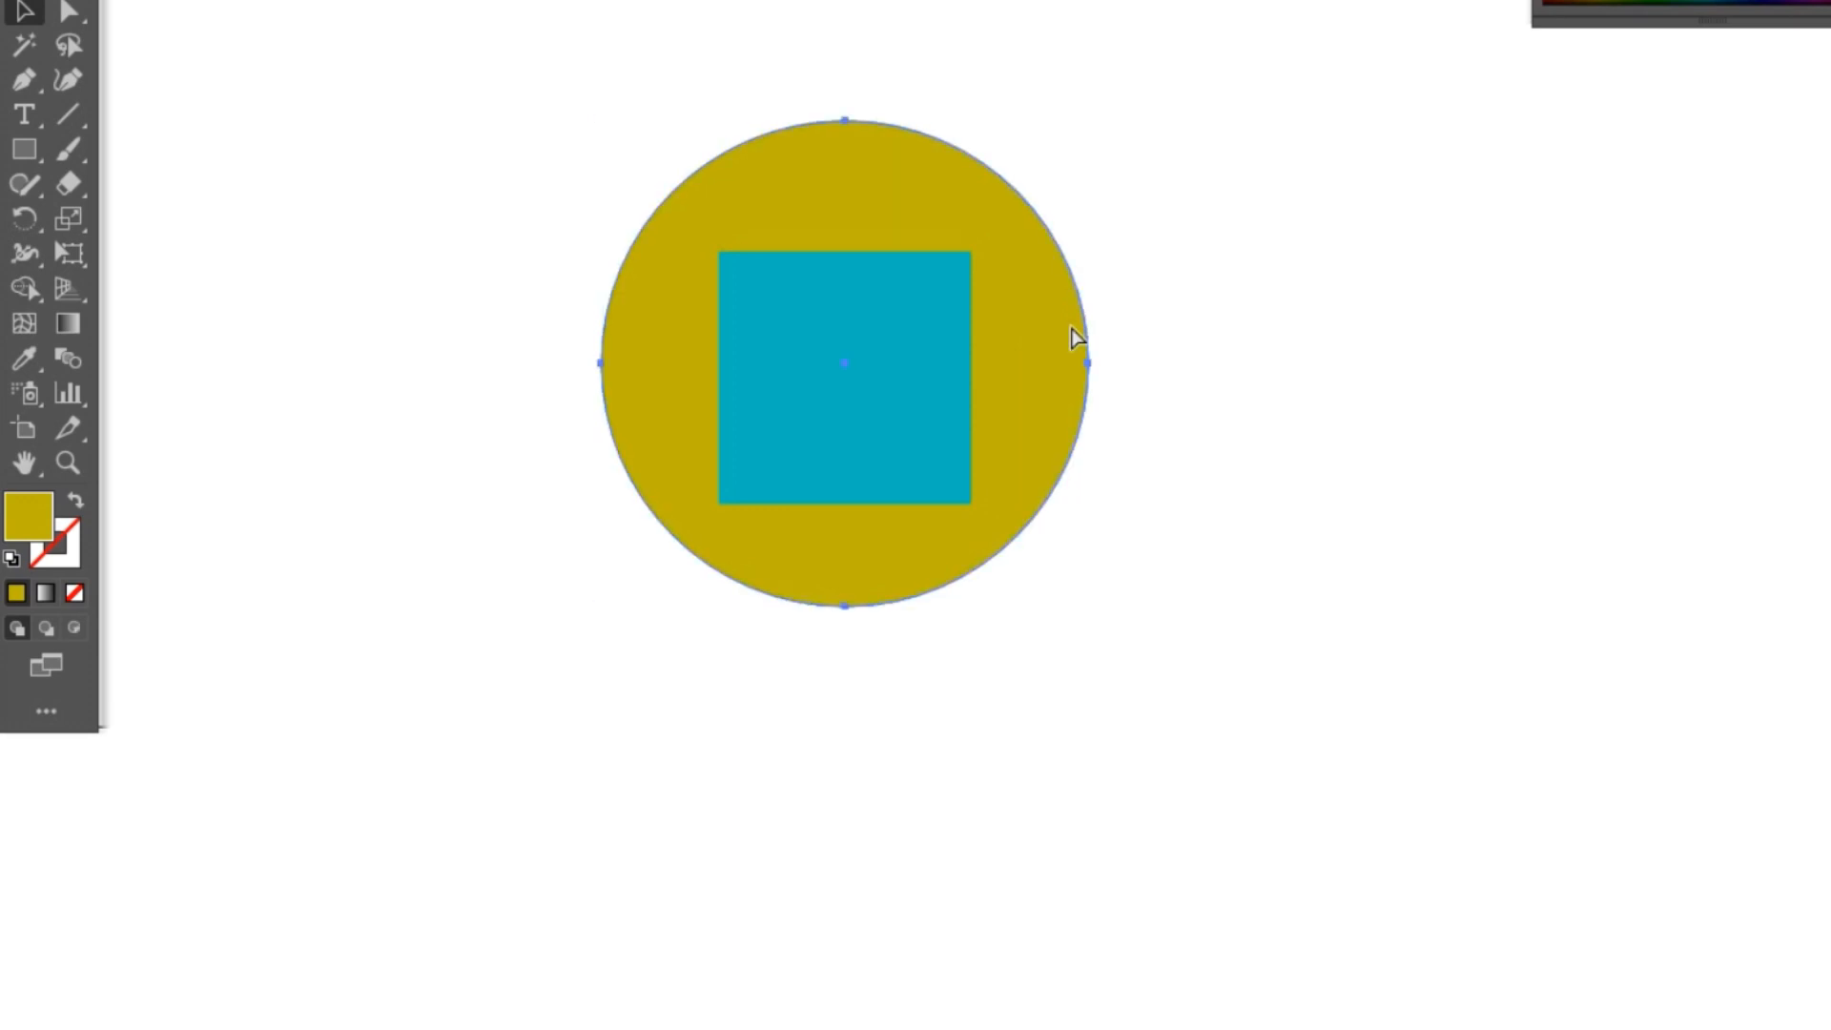
key("ctrl+bracketright")
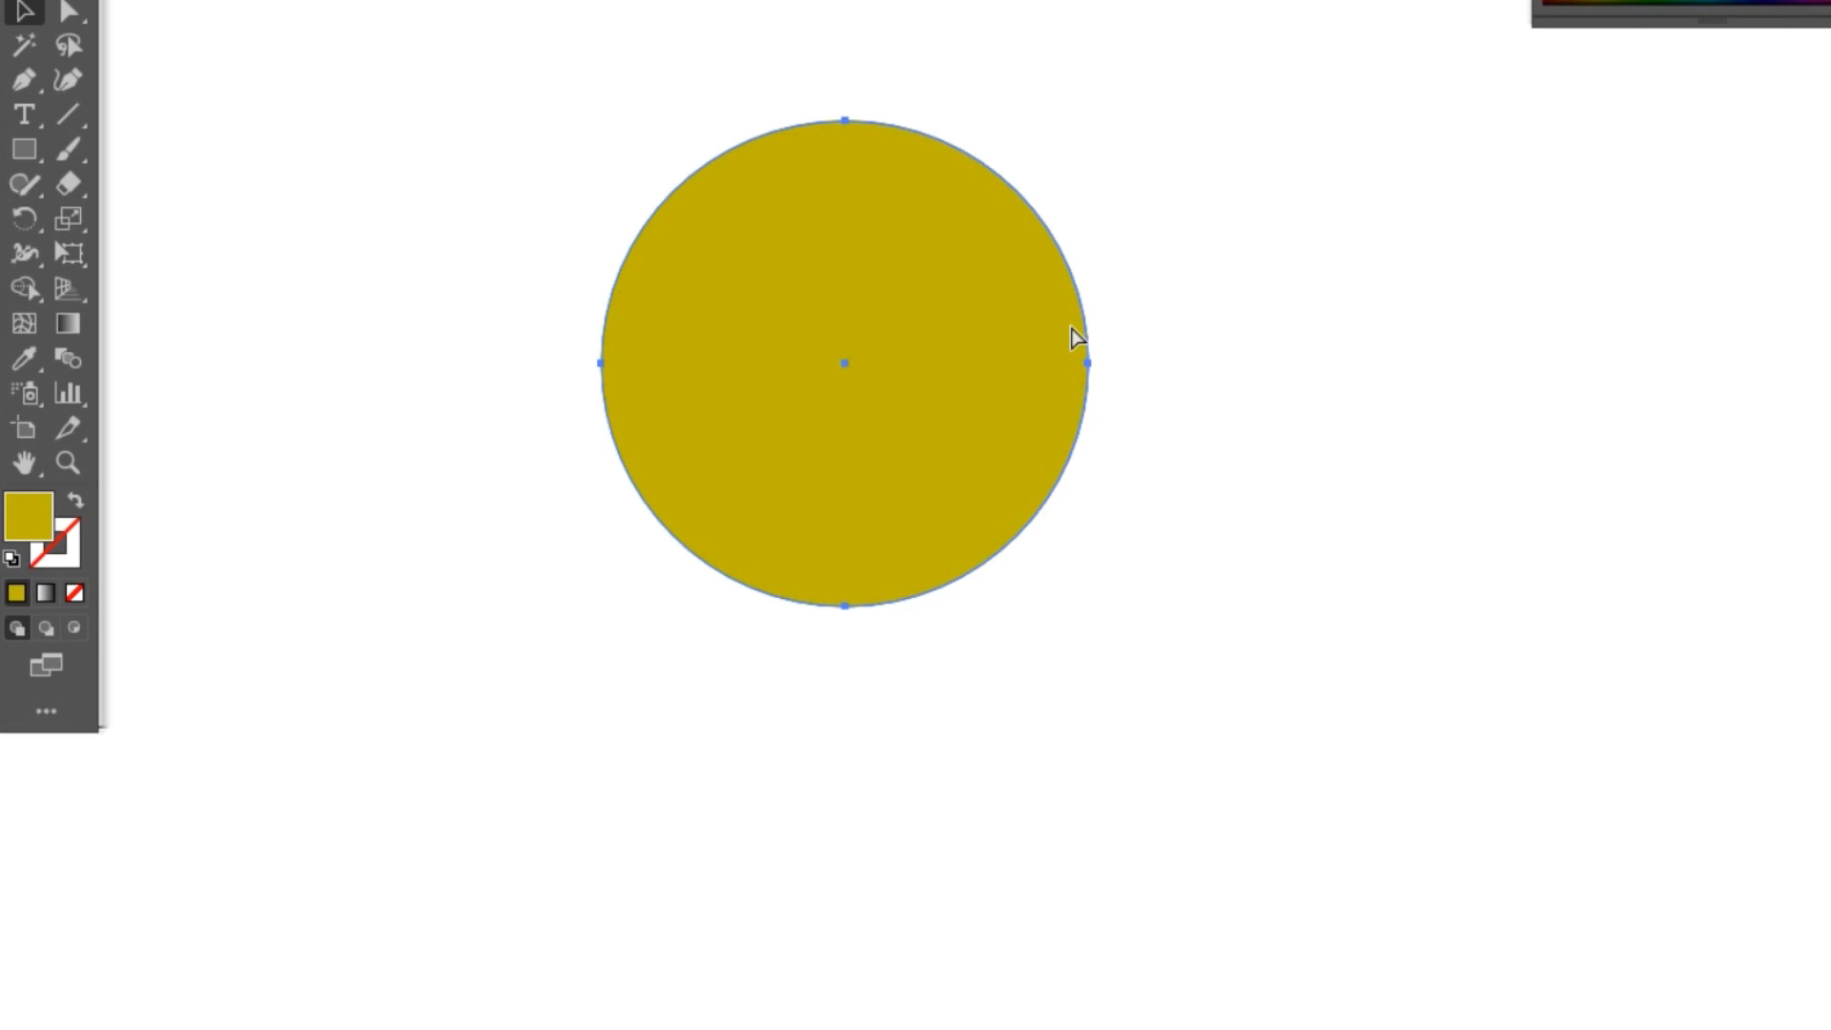
key("ctrl+shift+bracketleft")
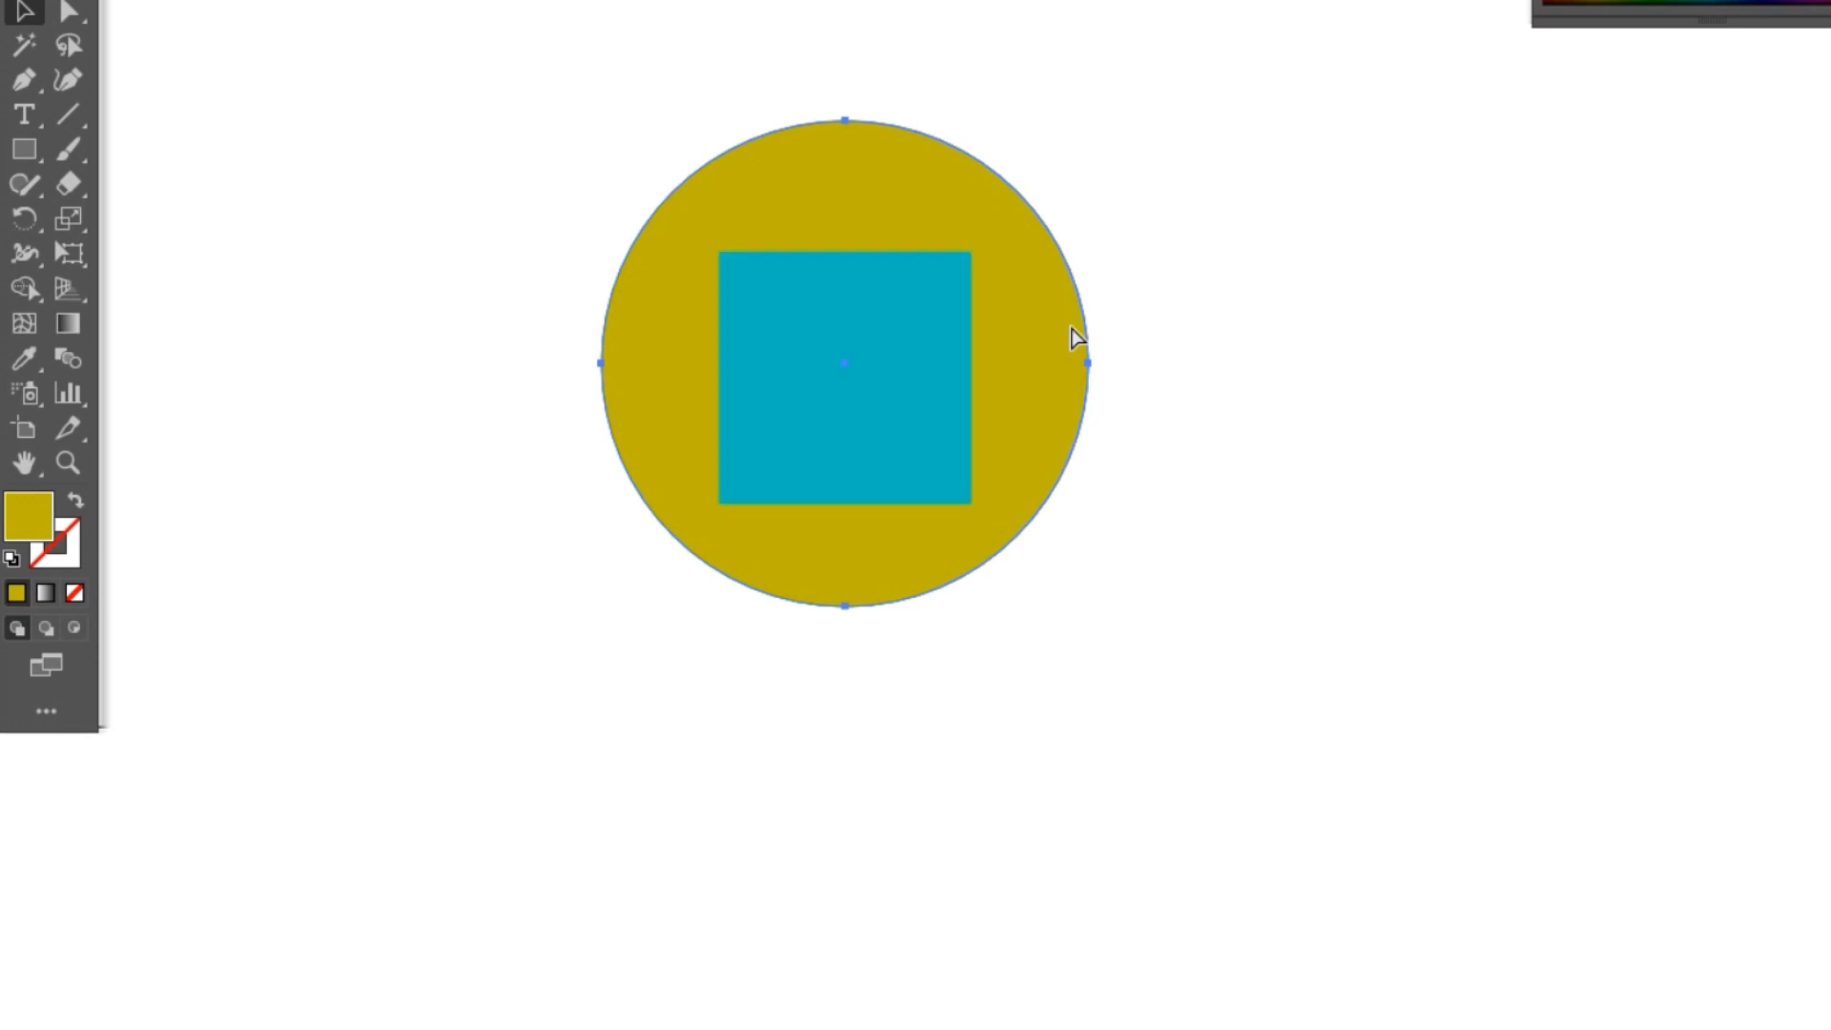
Send the yellow circle one level backward with the Arrange command Send Backward.
key("v")
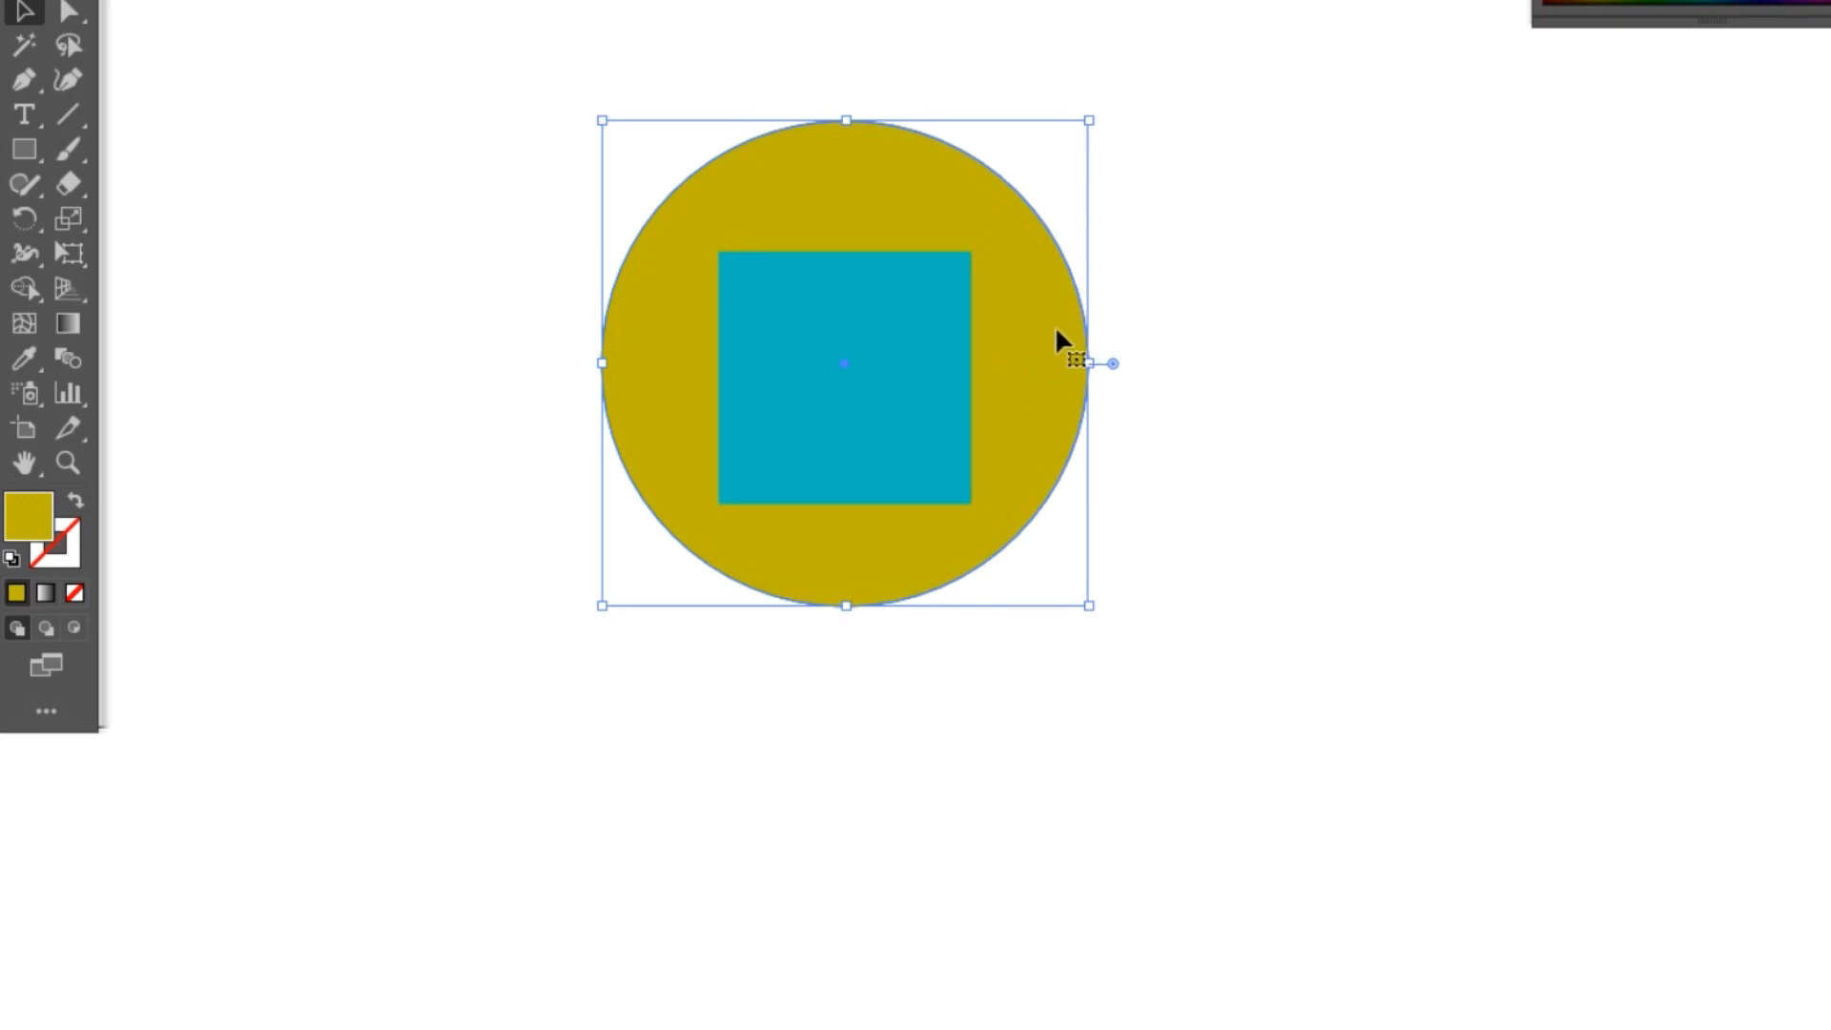
right_click(1056, 332)
mouse_move(1232, 863)
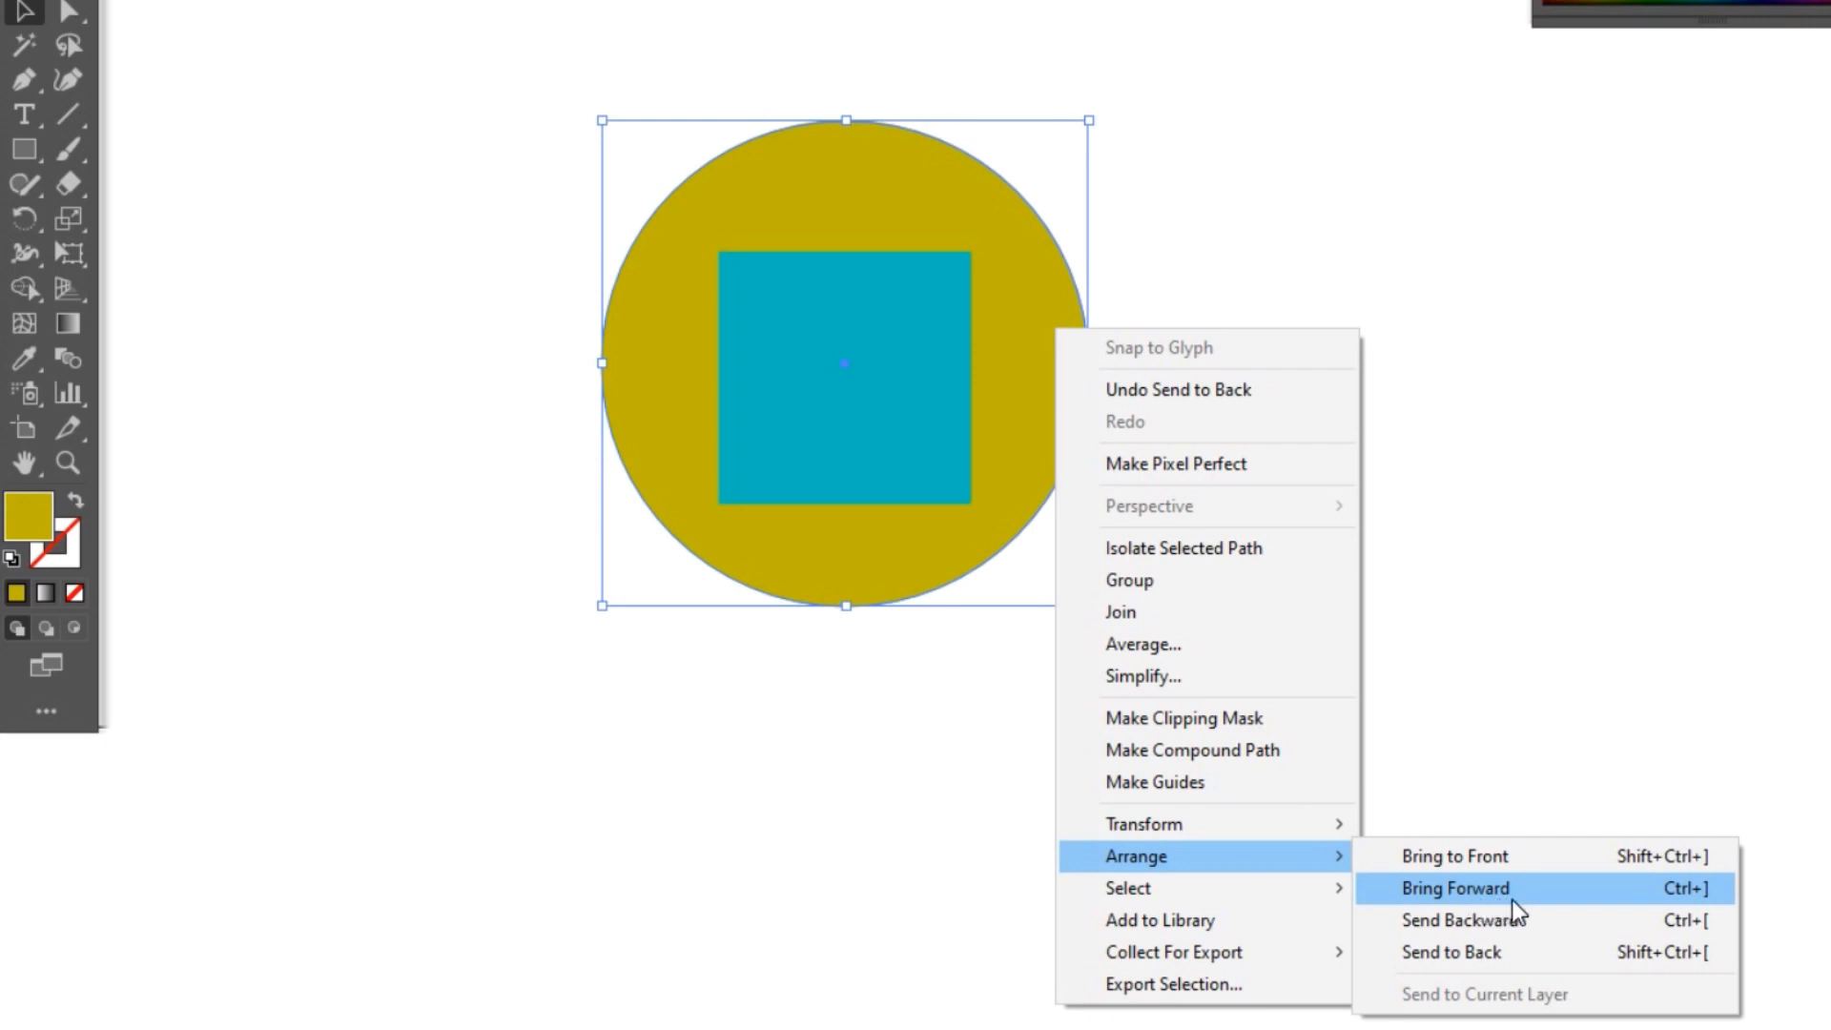
left_click(1522, 925)
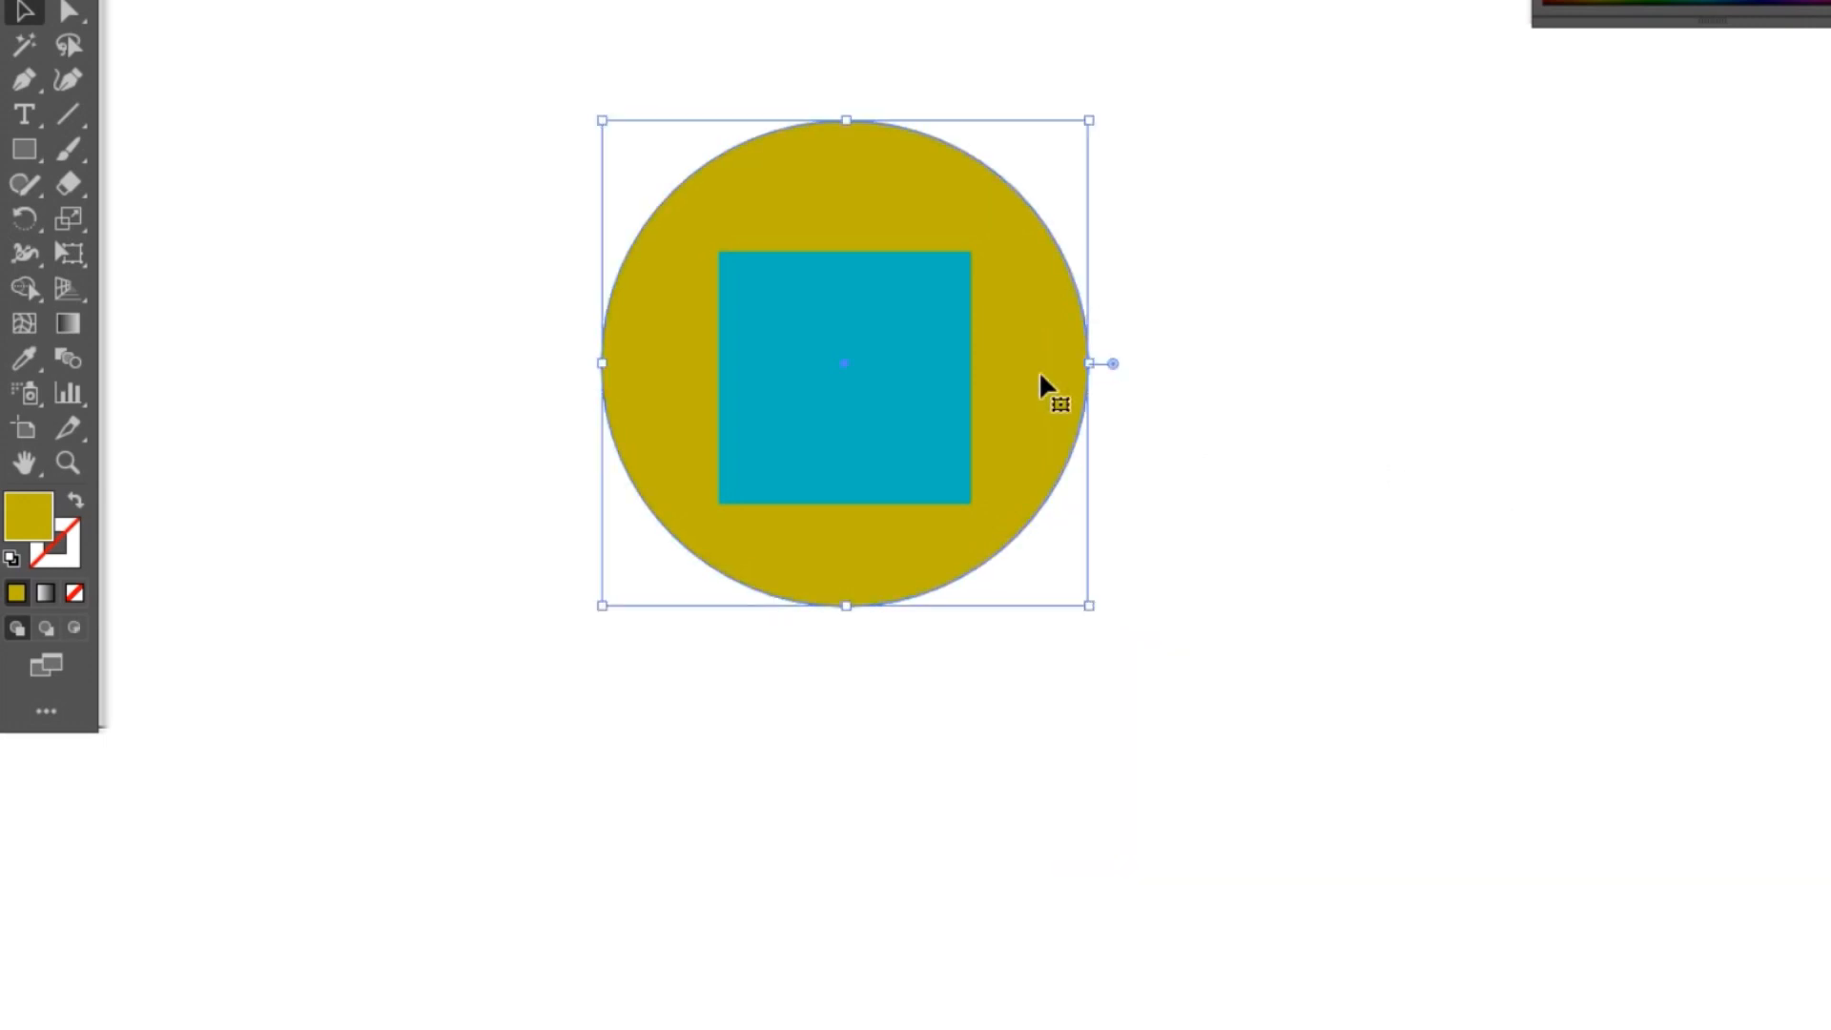
Bring the directly selected yellow circle one level forward over the blue square, and undo the change.
key("a")
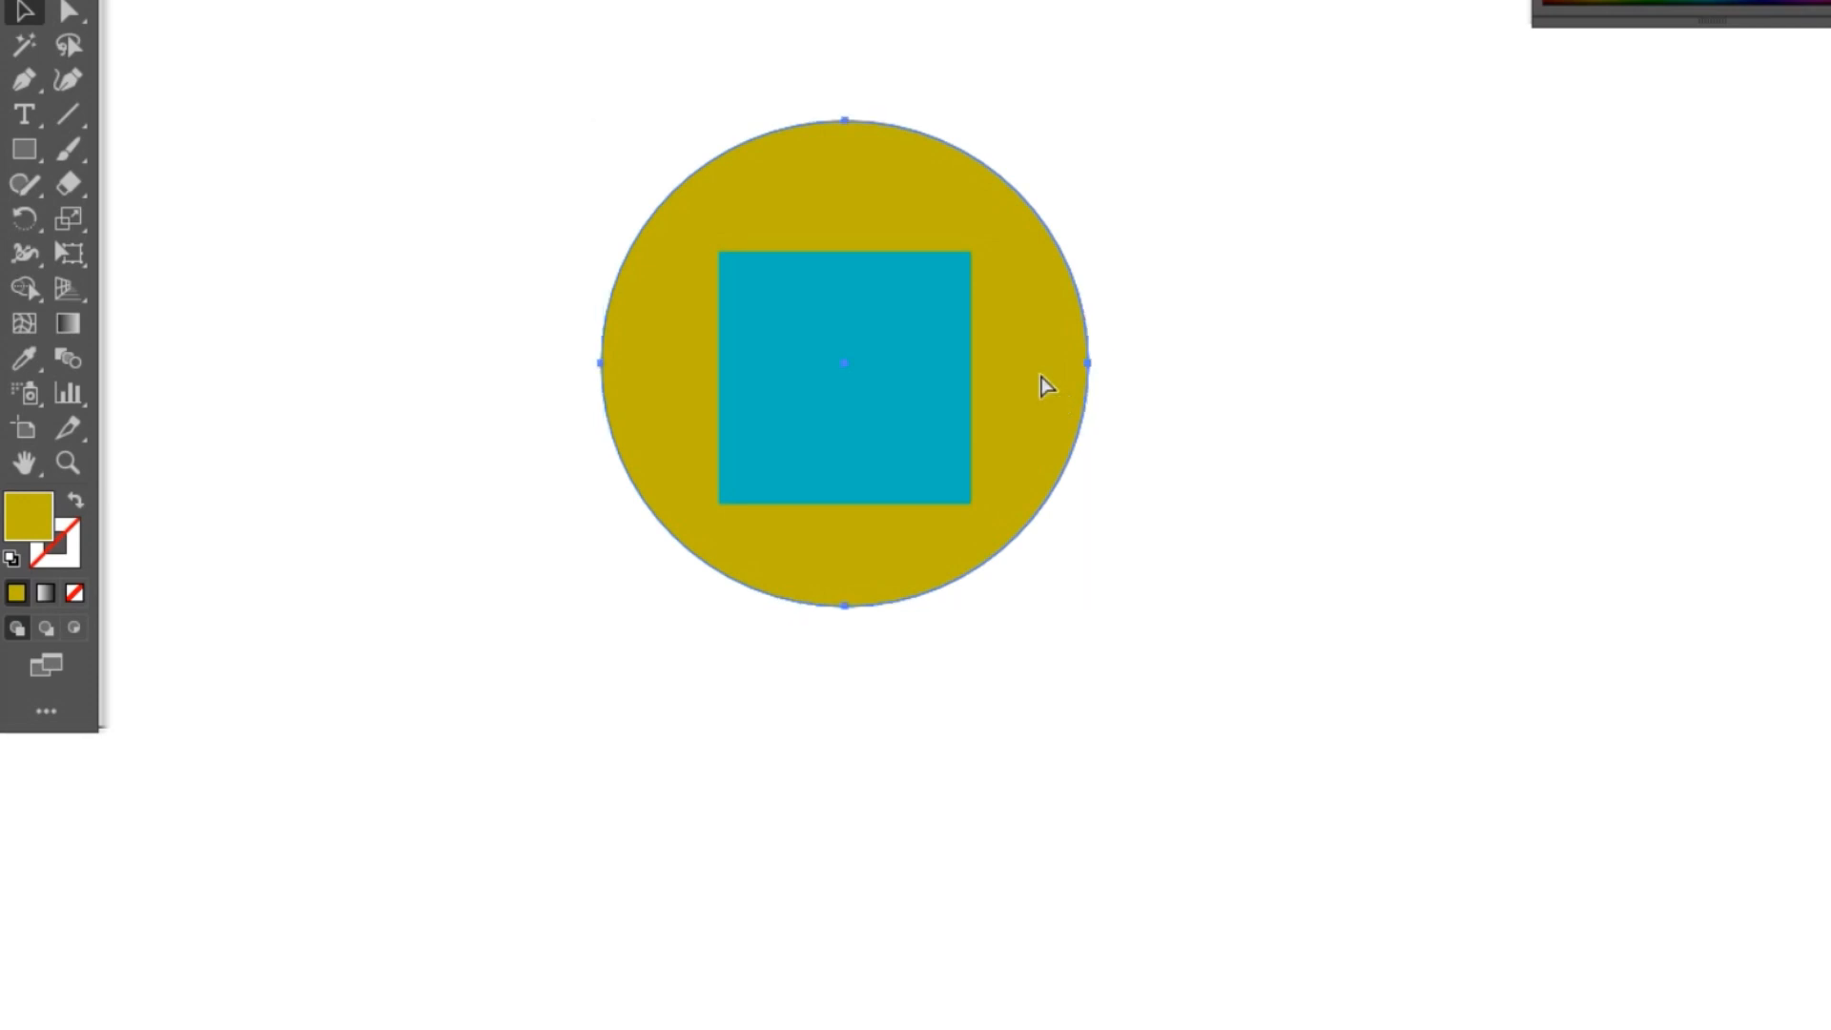
key("ctrl+bracketright")
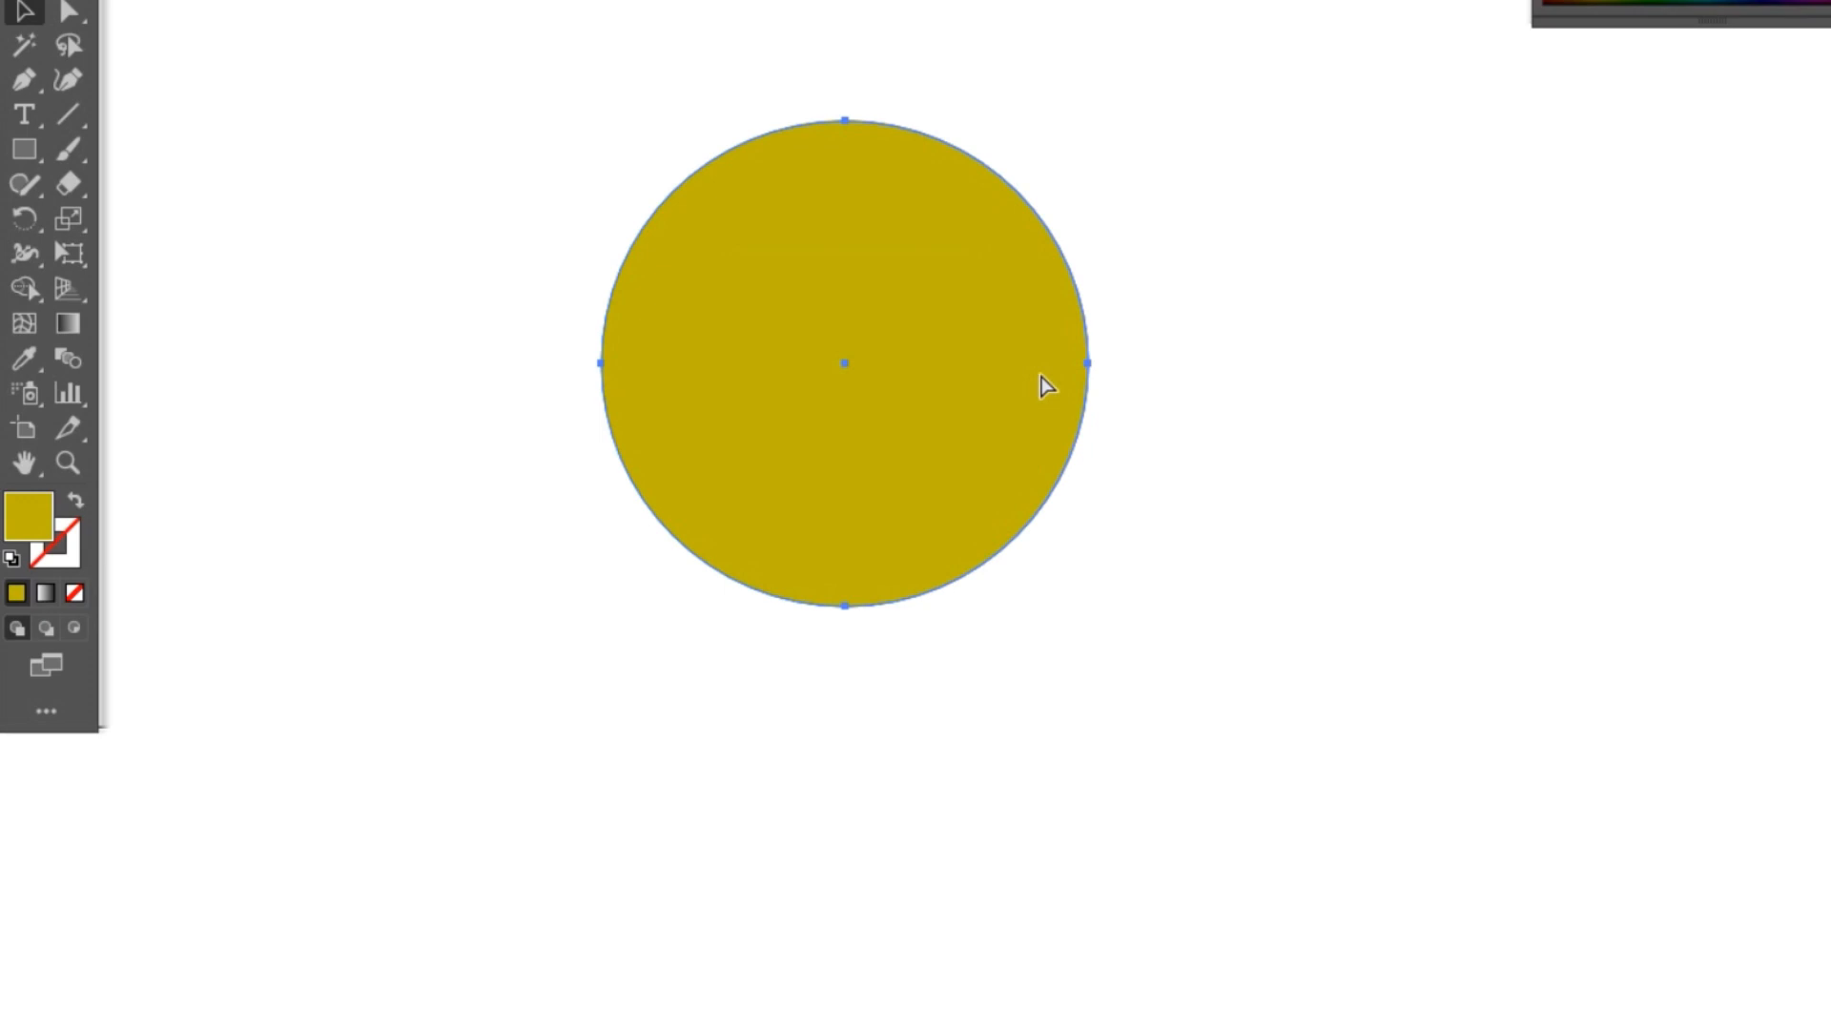
key("ctrl+z")
key("v")
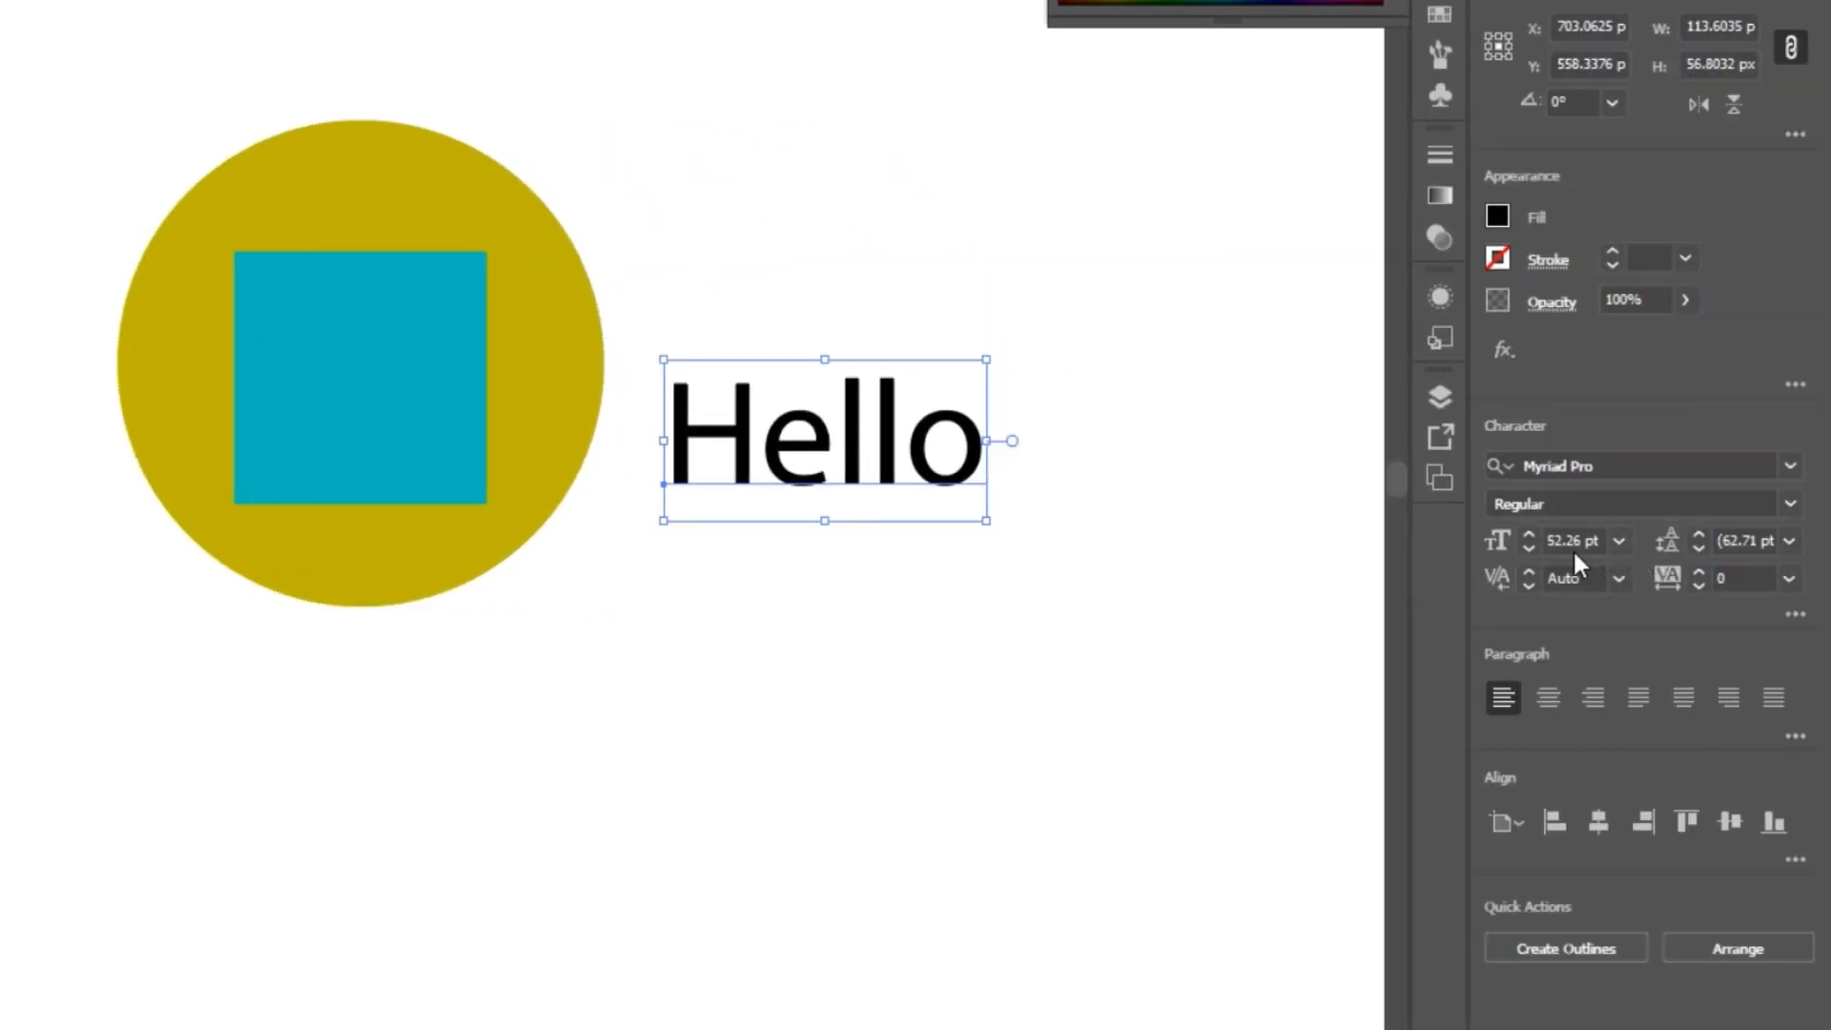
Increase the Hello text's font size in single-point increments up to 58 pt.
left_click(1574, 548)
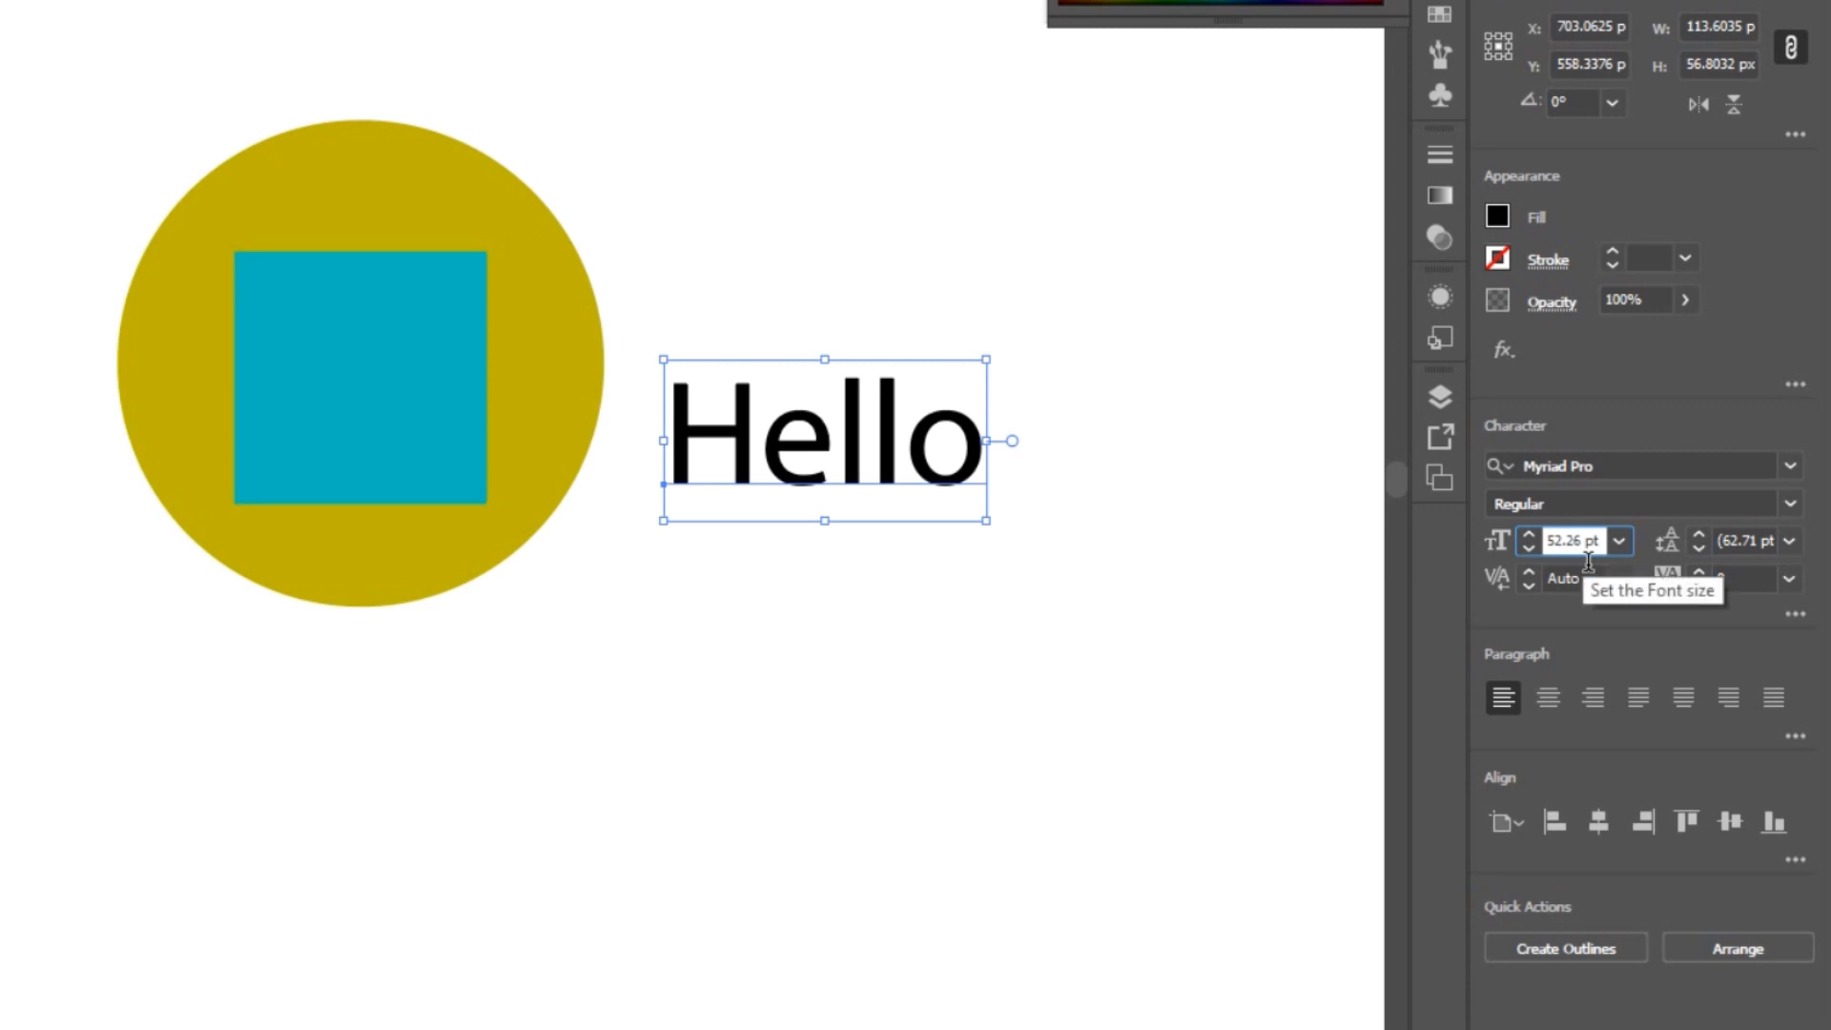
key("Up")
key("Up")
key("Up")
key("Up")
key("Up")
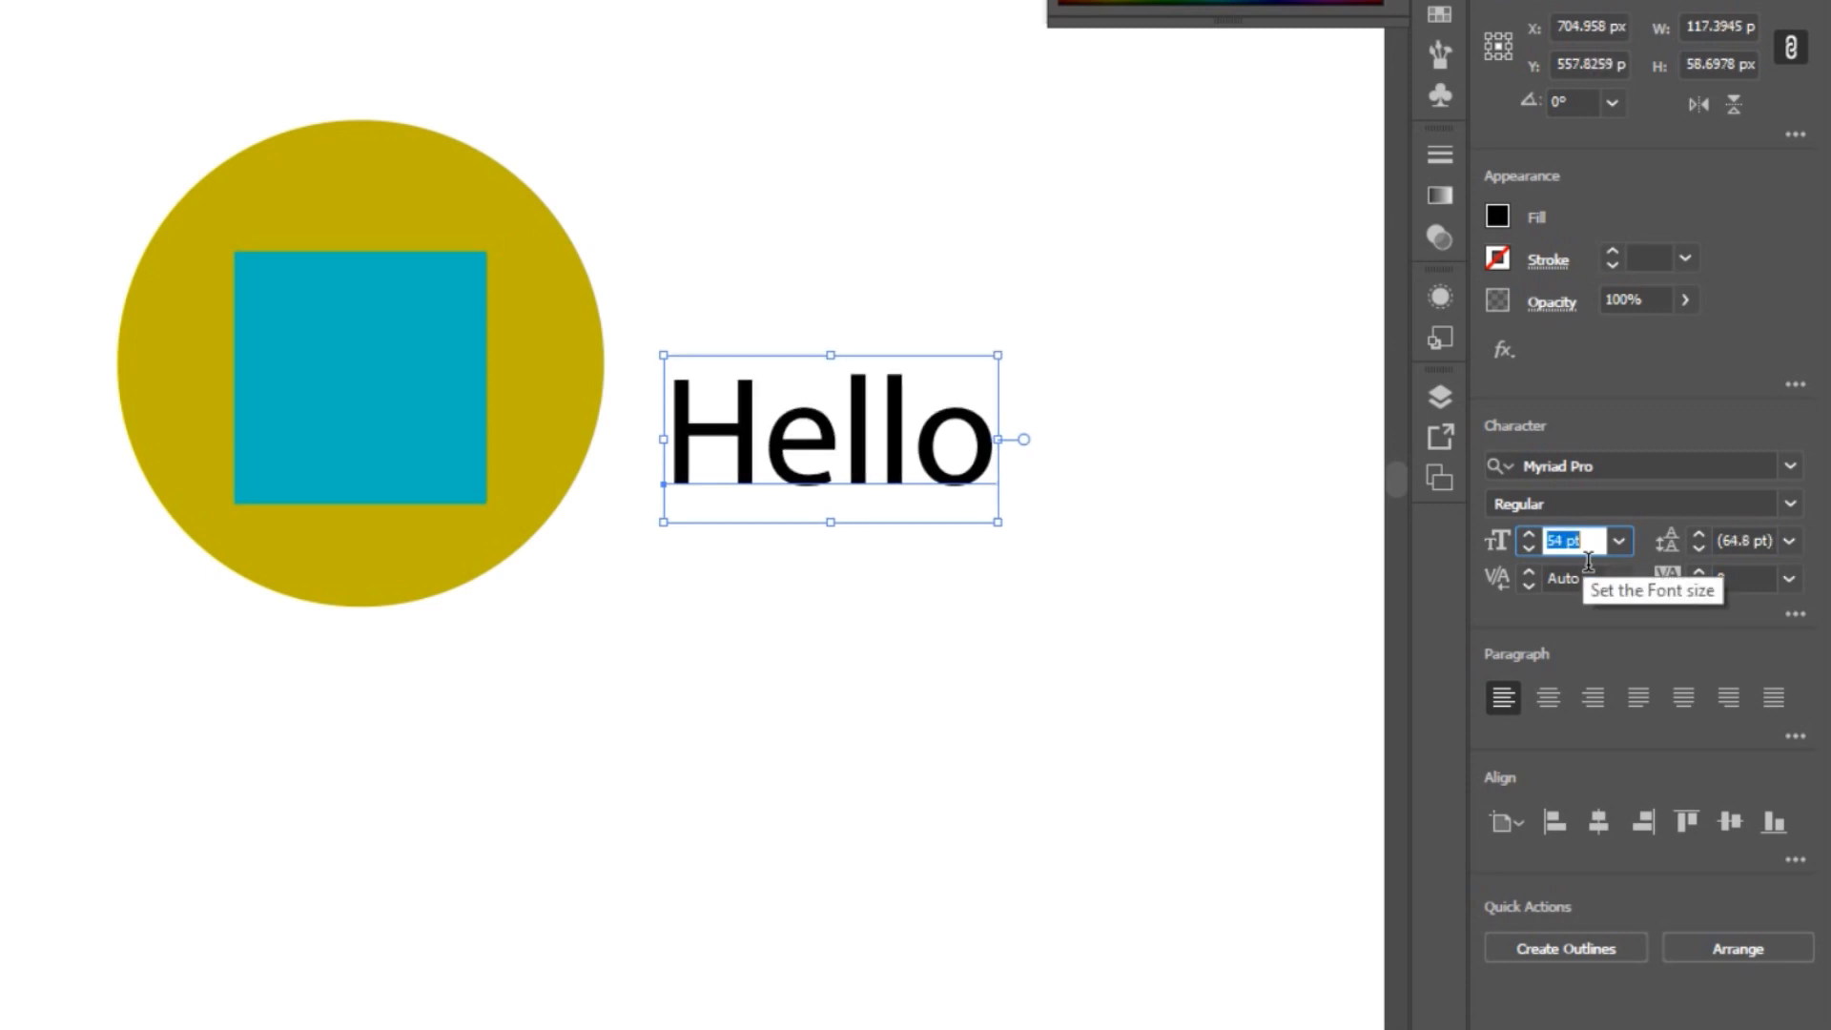
key("Up")
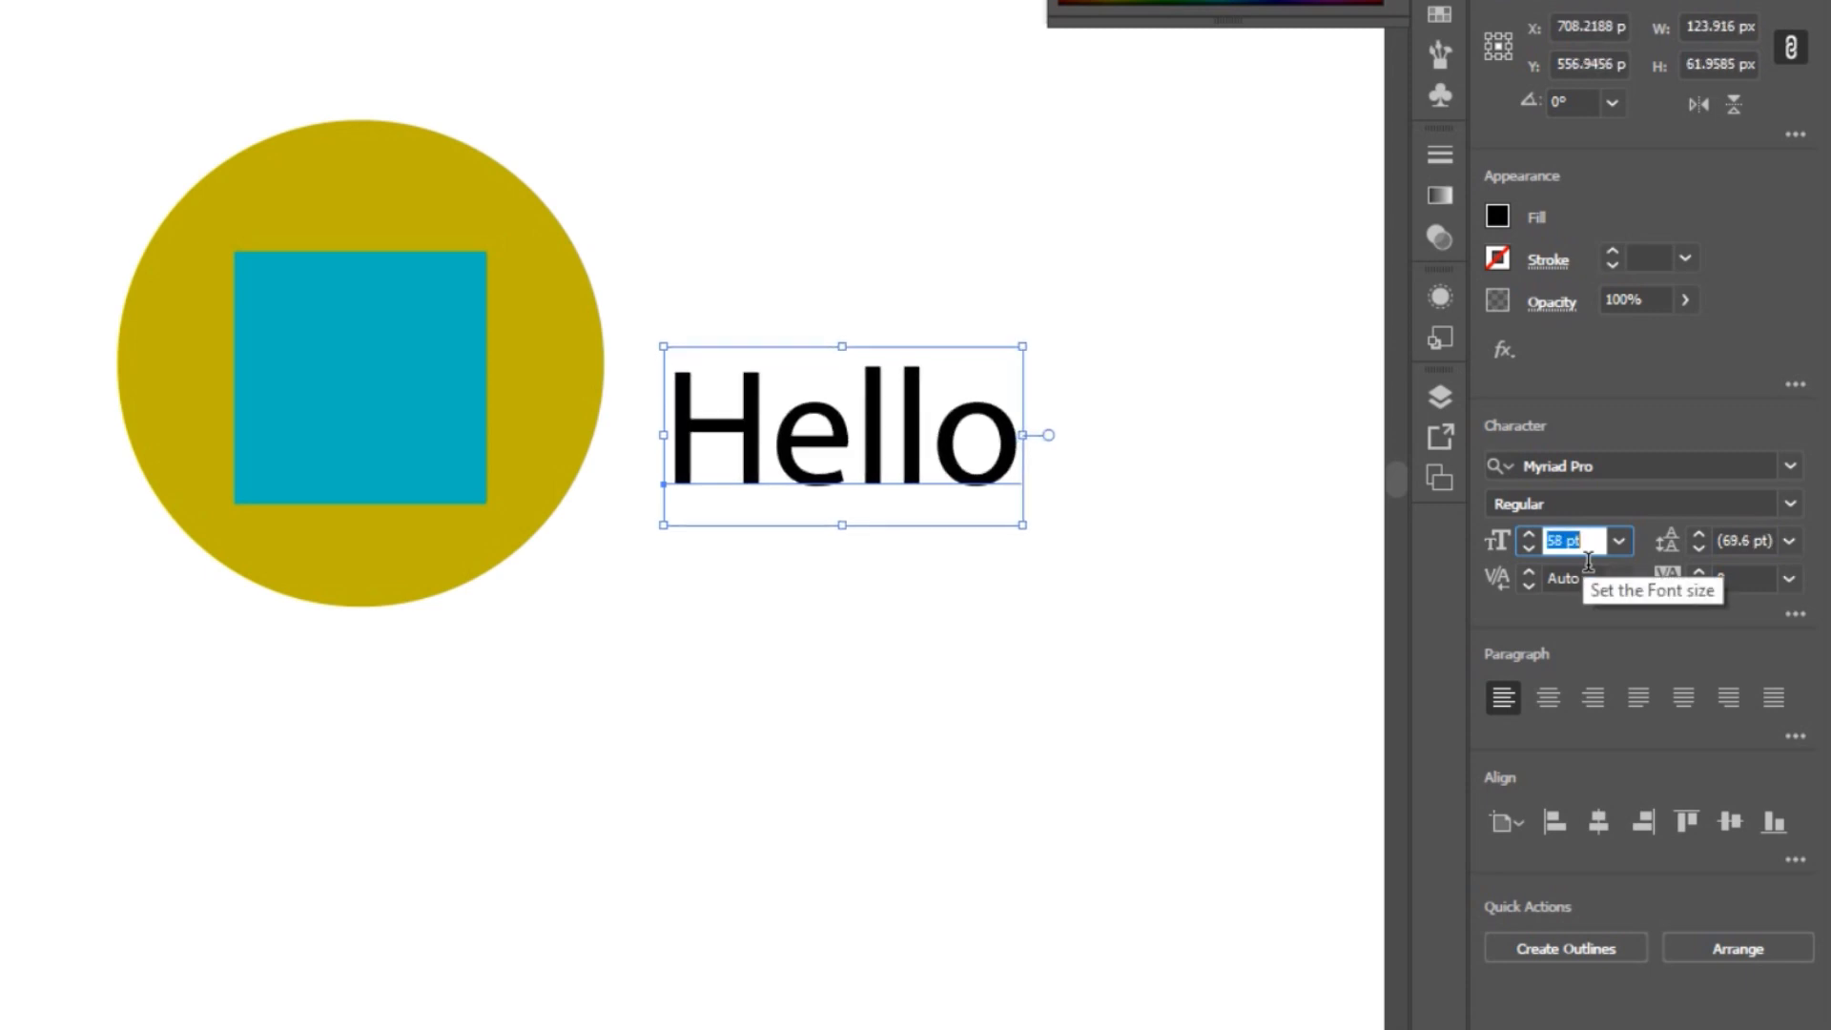
Lower the Hello text's font size to 54 pt, and enter 60 pt as its size.
key("Down")
key("Down")
key("Down")
key("Down")
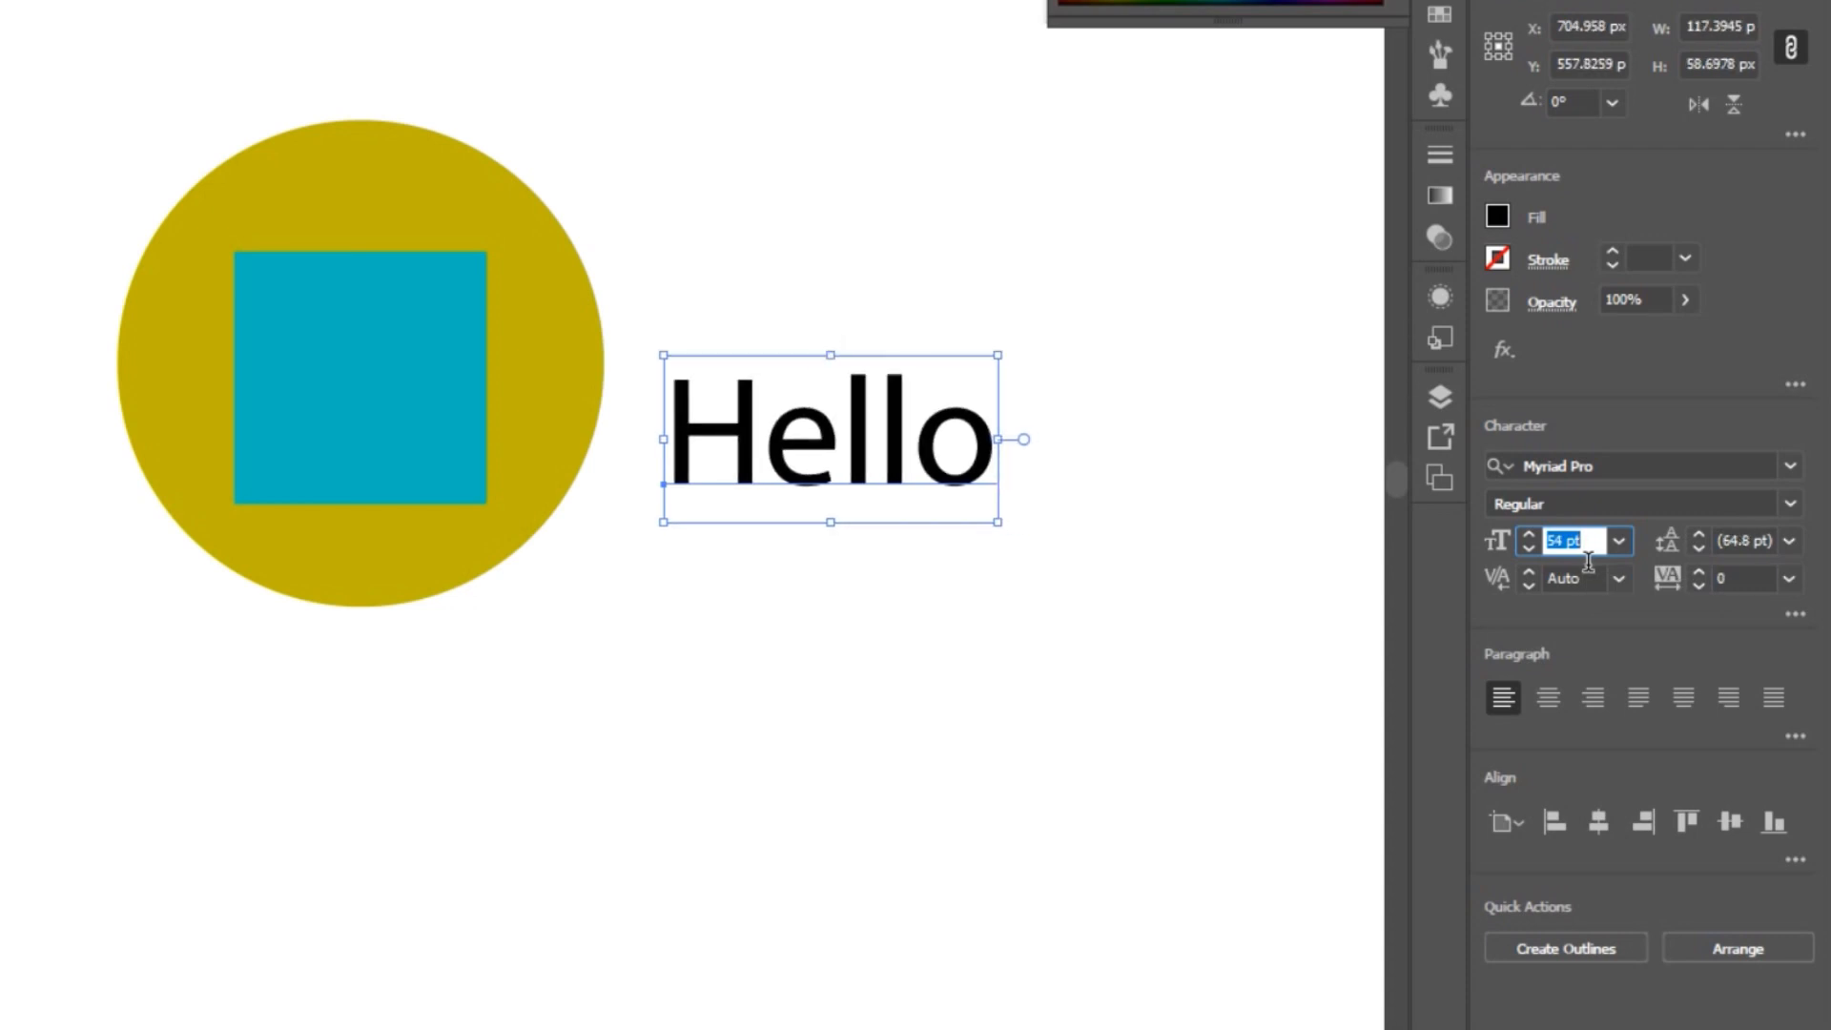
type("60")
key("Return")
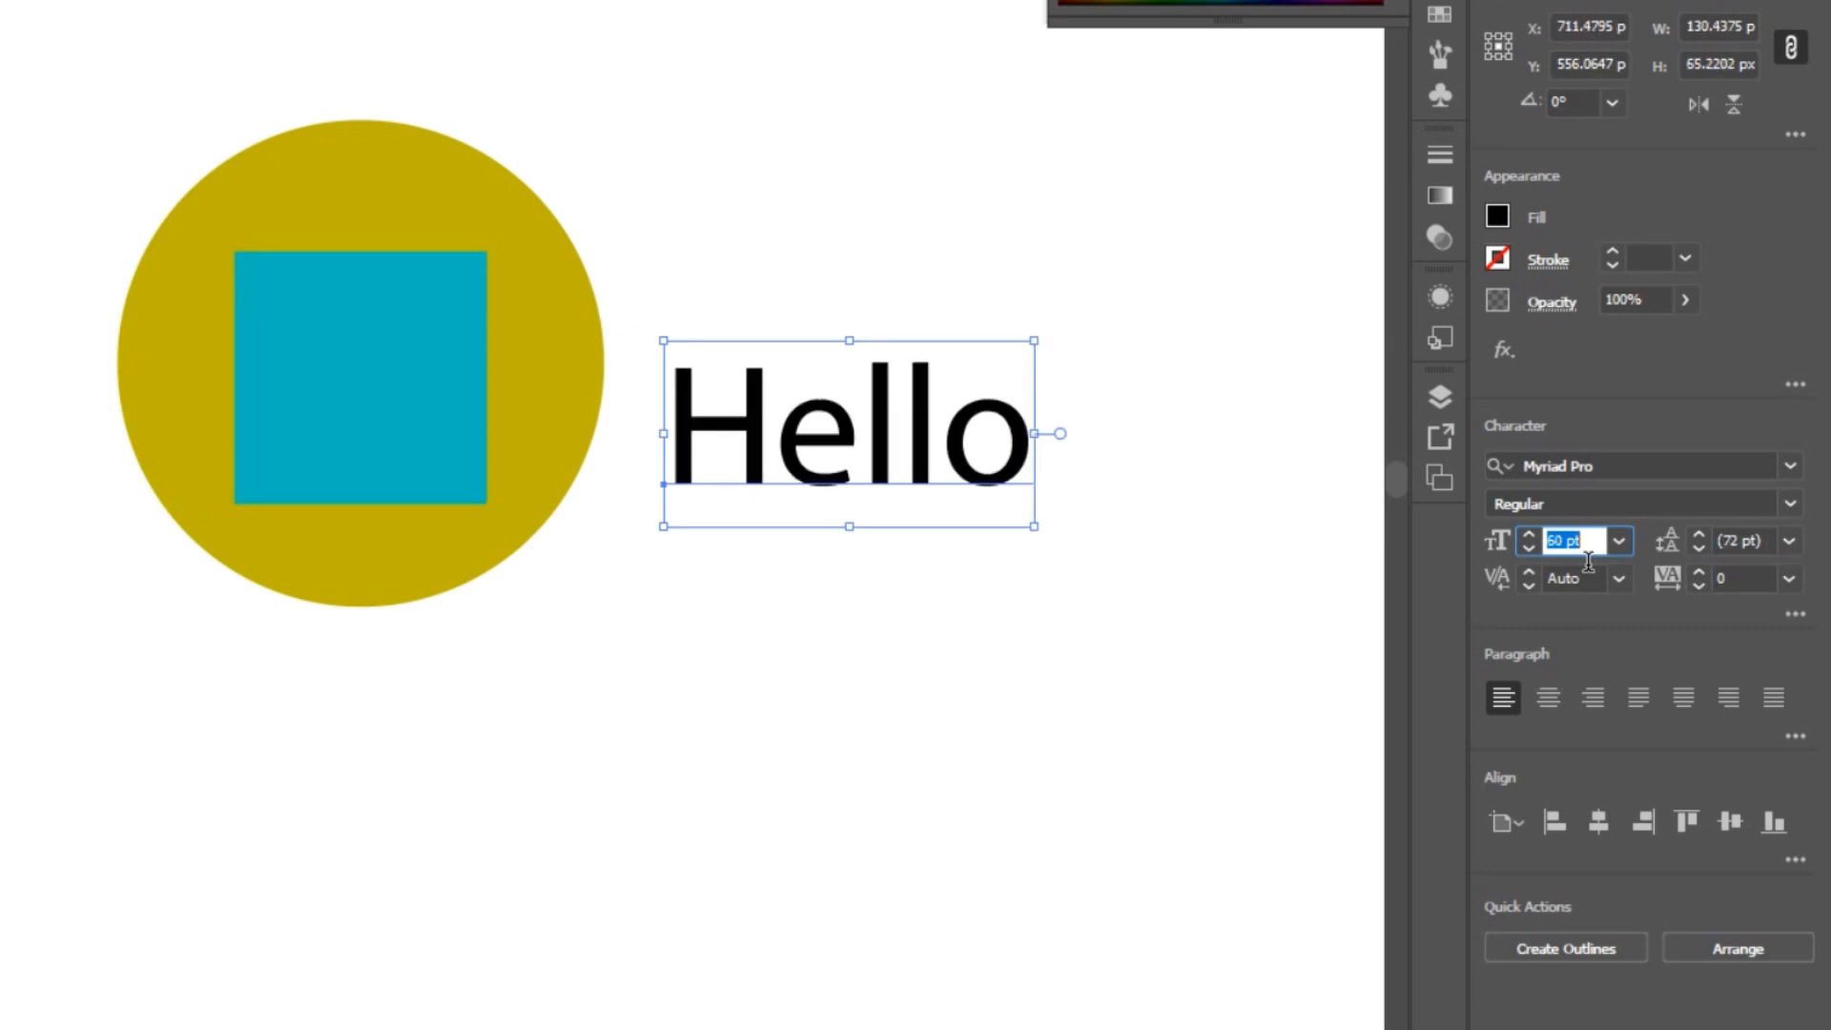
Raise the Hello text's font size in 10 pt increments to 90 pt, and bring it back to 60 pt.
key("shift+Up")
key("shift+Up")
key("shift+Up")
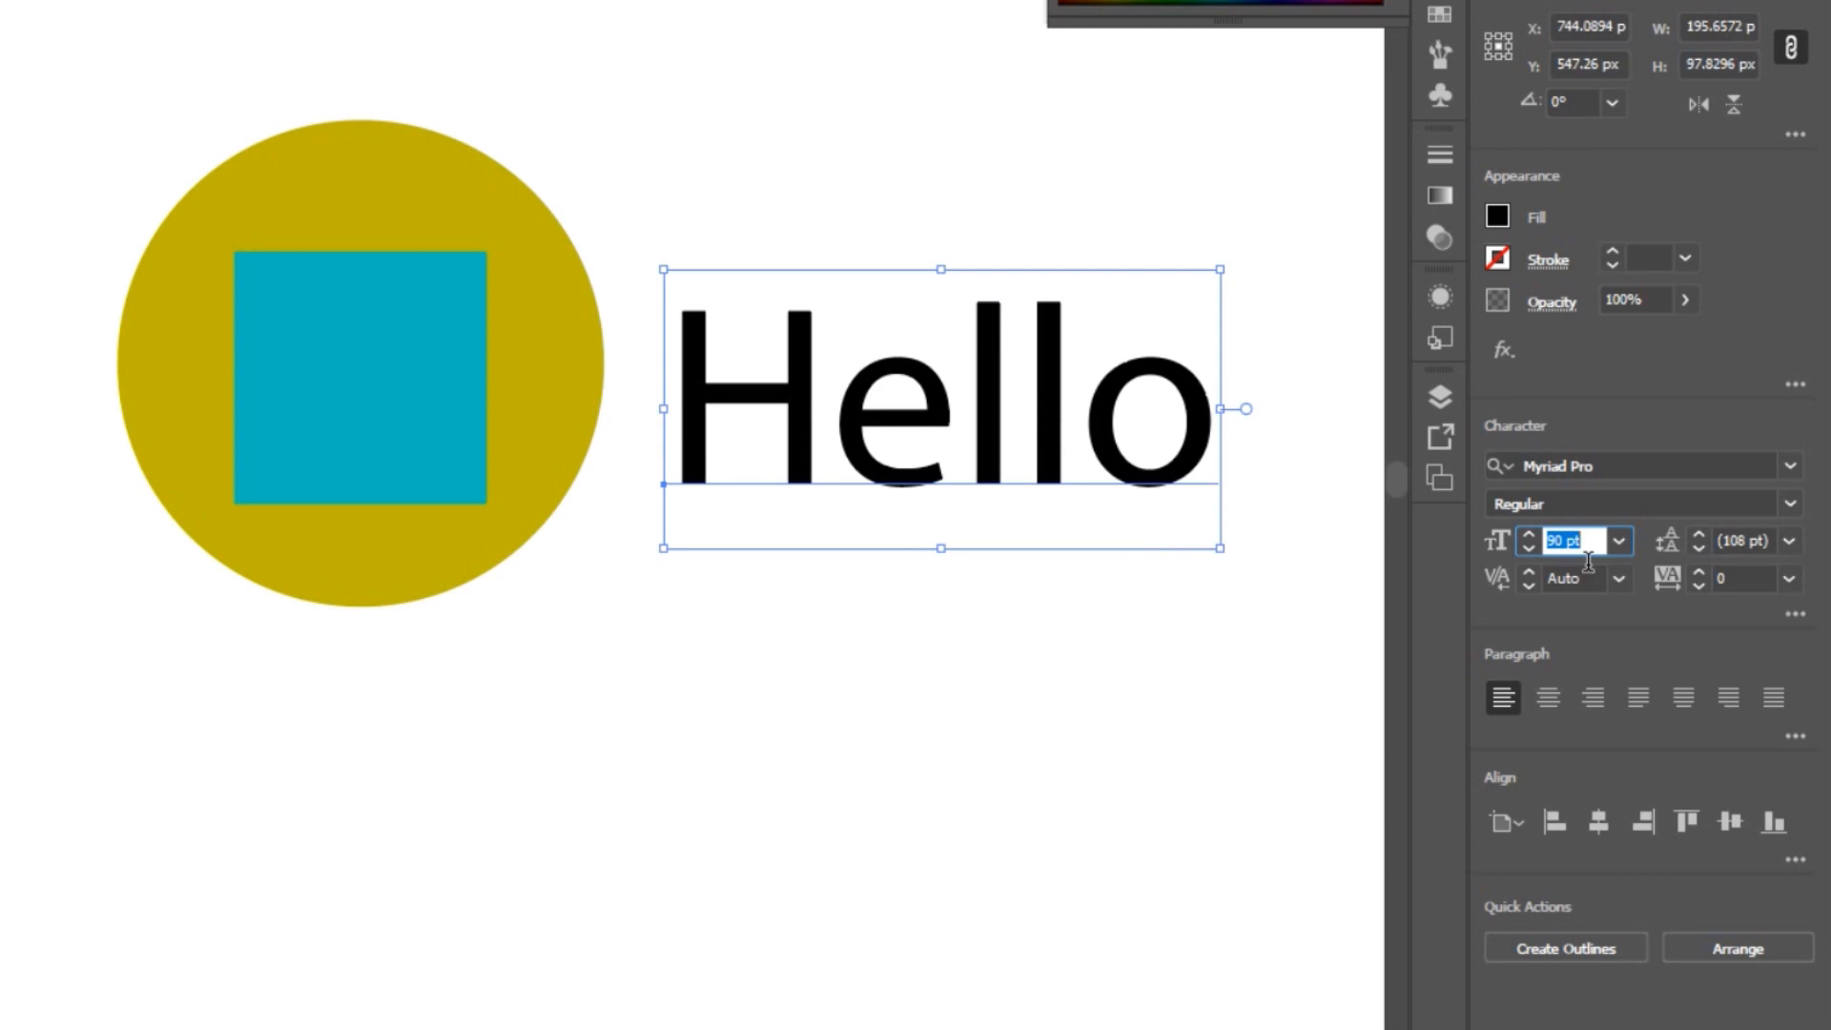
key("shift+Down")
key("shift+Down")
key("shift+Down")
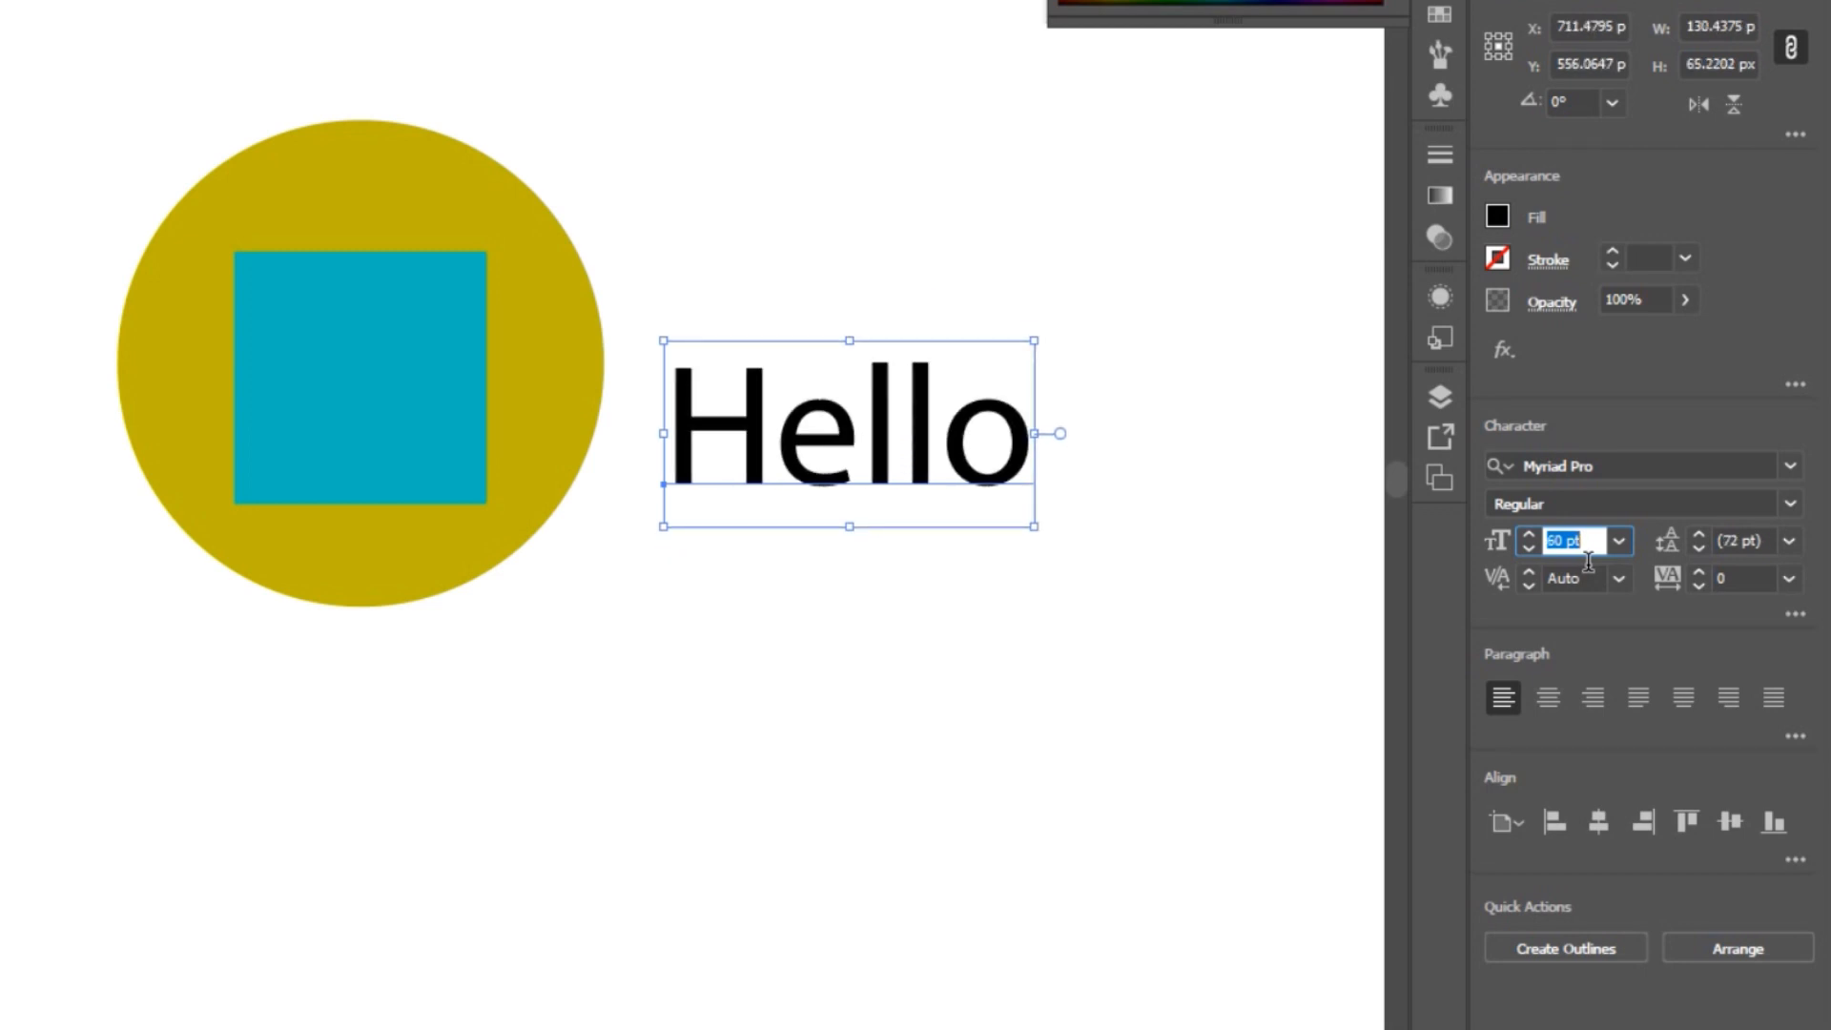
Move the Hello text down 9 px, and nudge it 3 px up and 2 px to the right.
left_click_drag(844, 528, 844, 553)
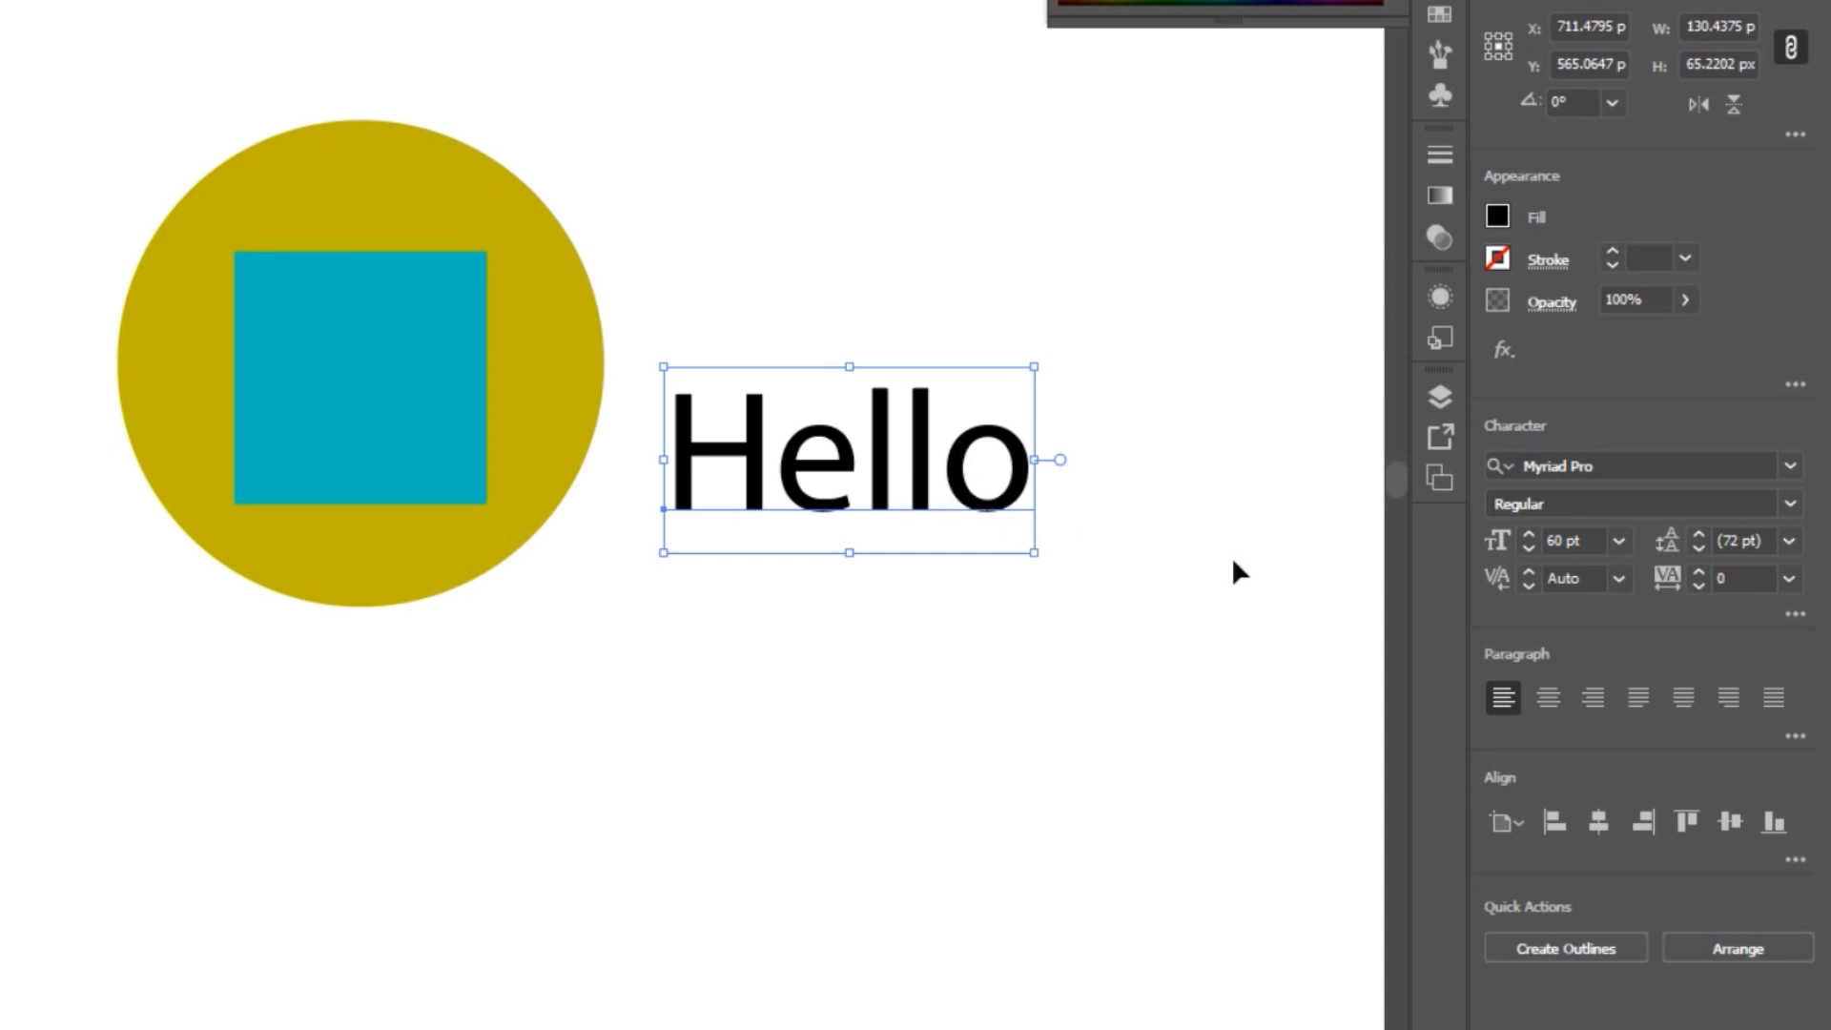
key("Up")
key("Up")
key("Up")
key("Right")
key("Right")
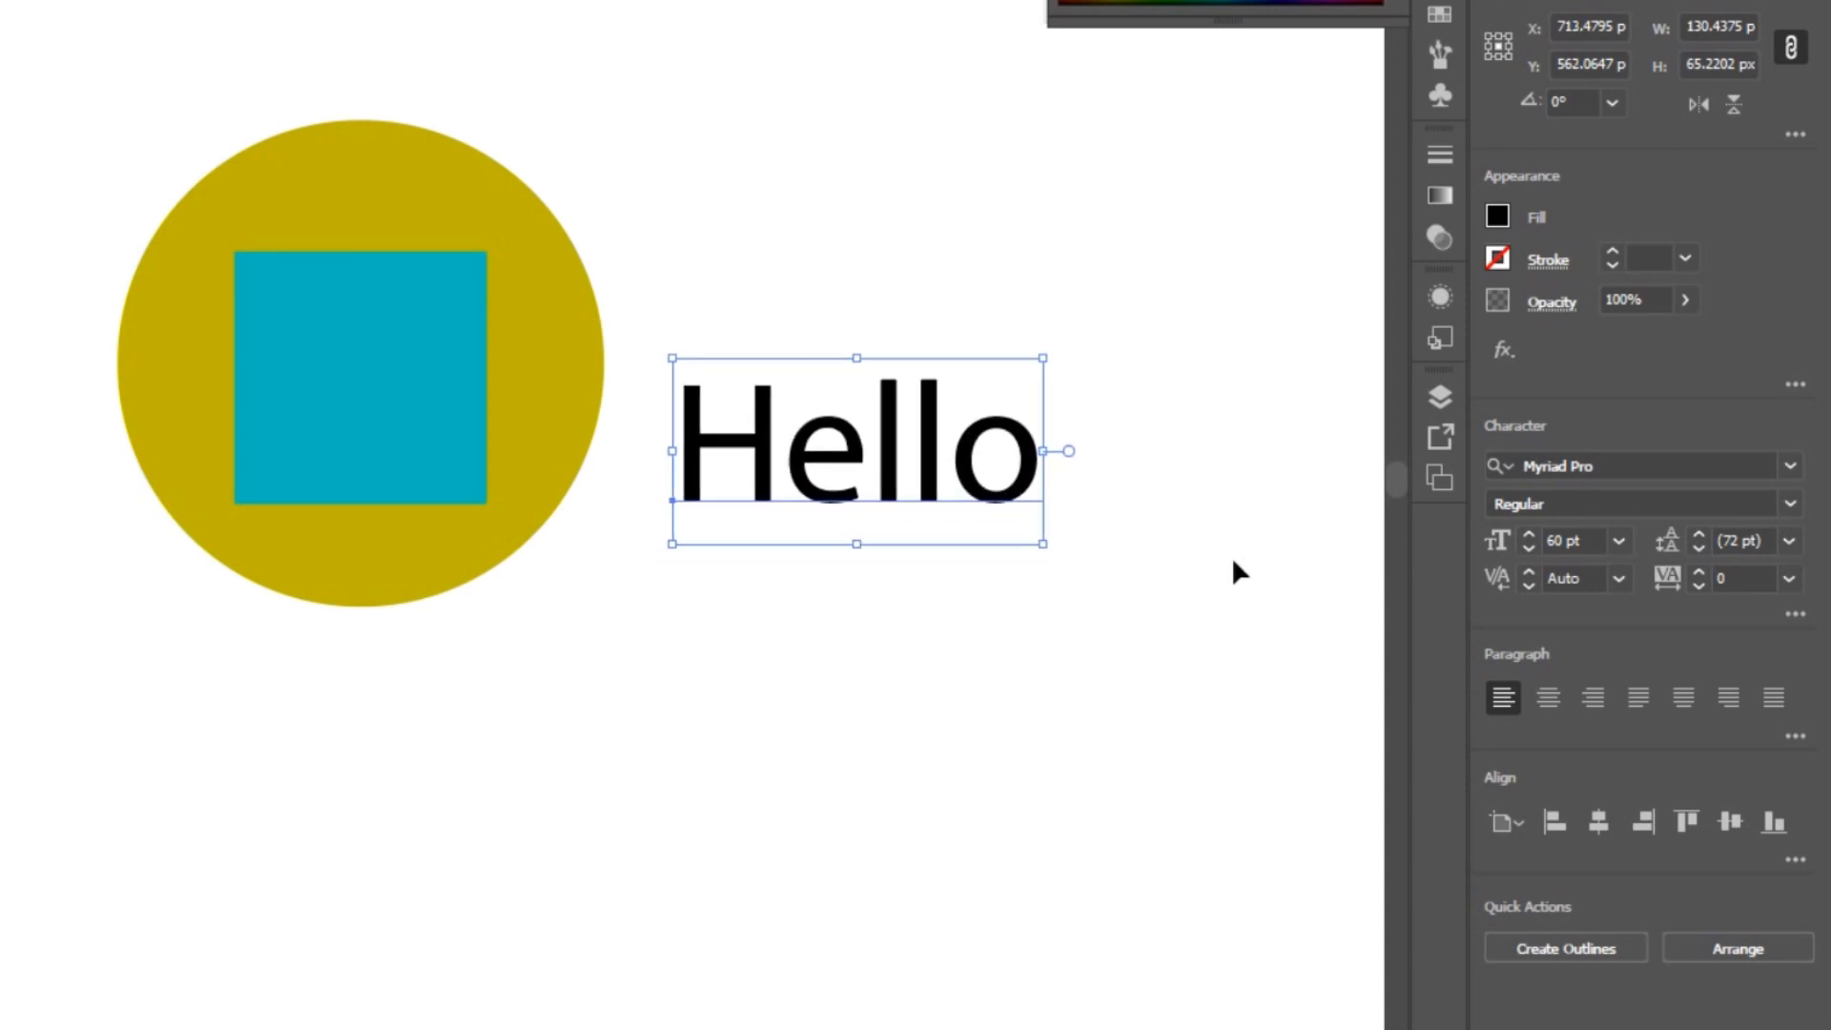
Nudge the Hello text slightly left, and move it down and up in 1 px increments to about Y 558 px.
key("Left")
key("Up")
key("Down")
key("Down")
key("Down")
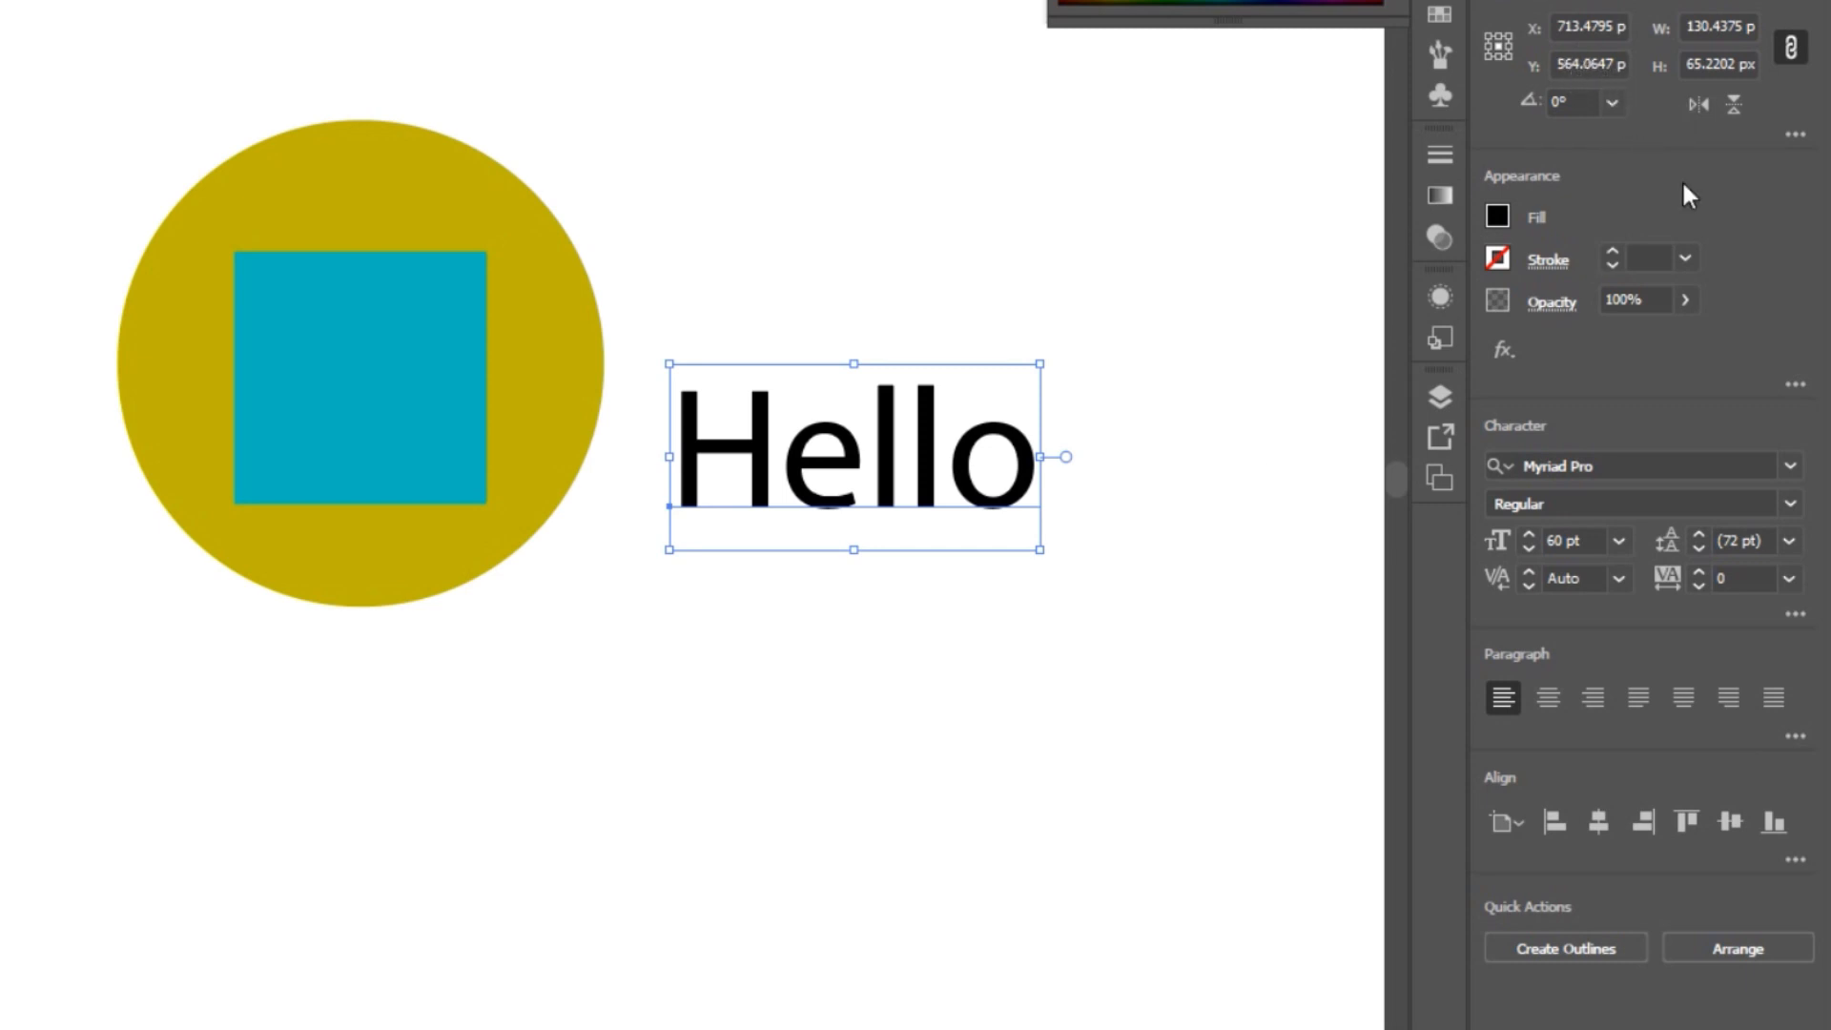
key("Up")
key("Up")
key("Up")
key("Up")
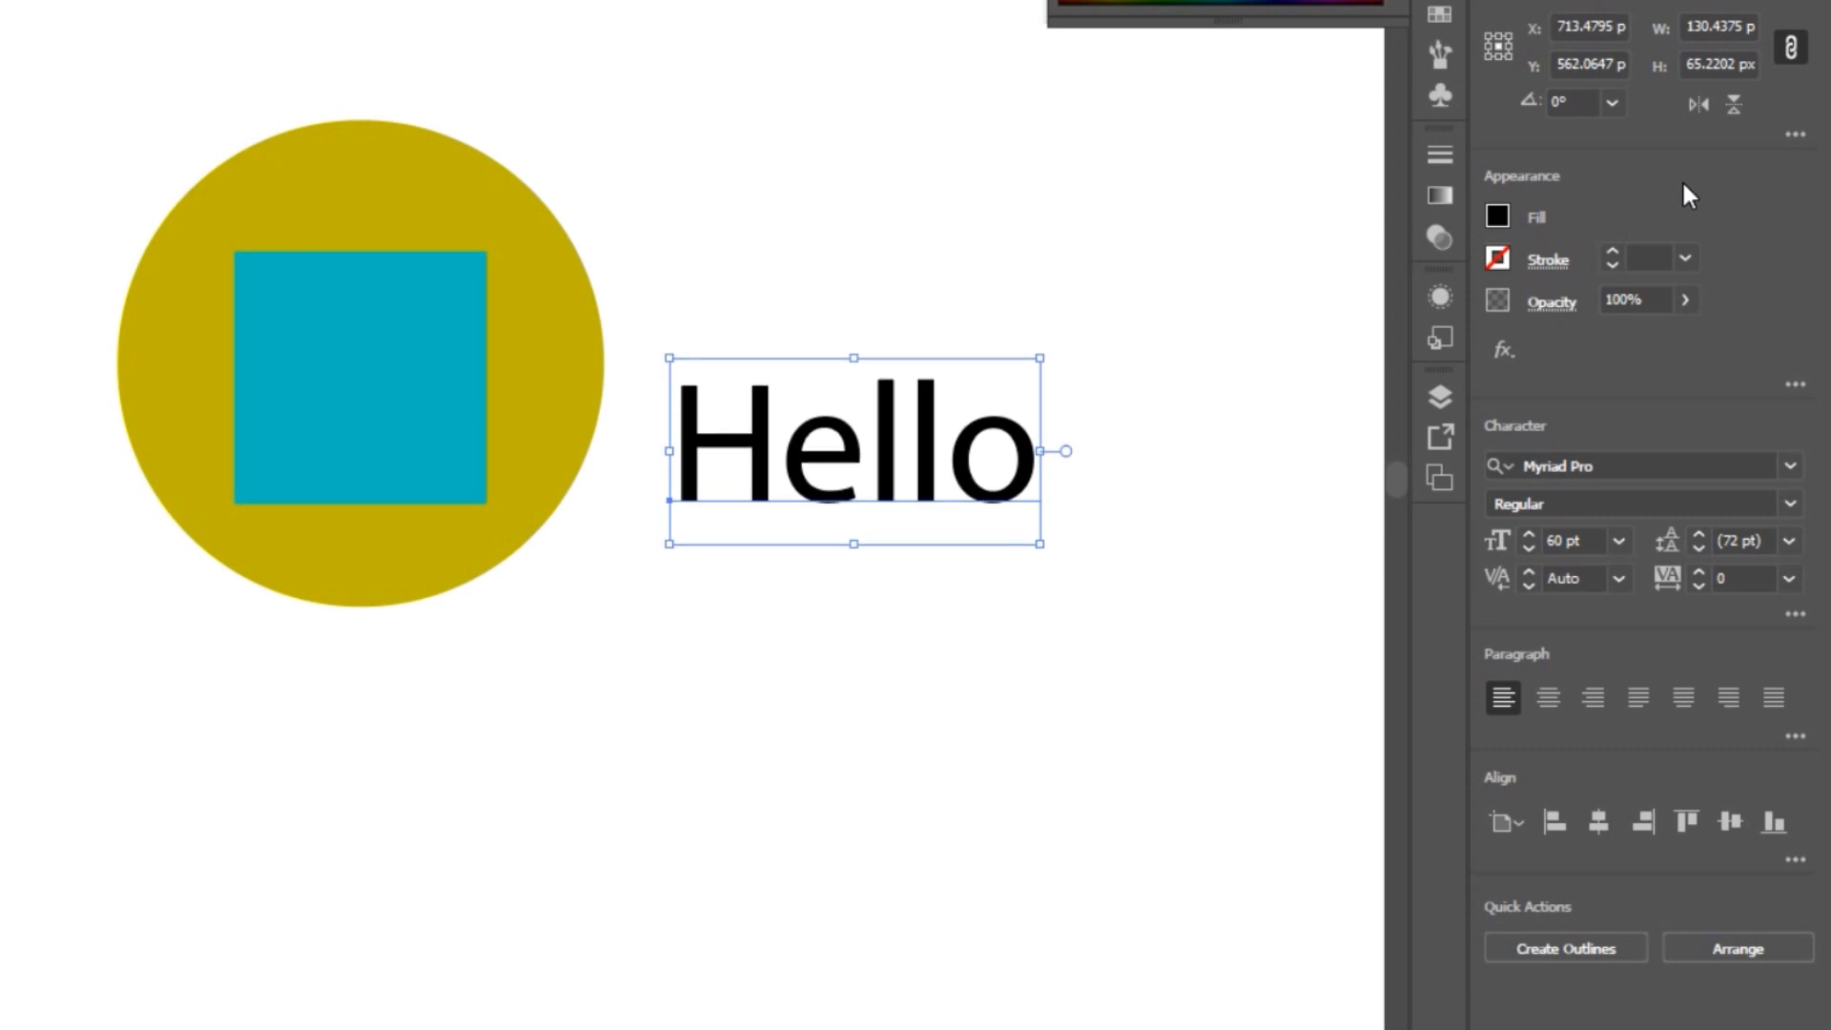
key("Up")
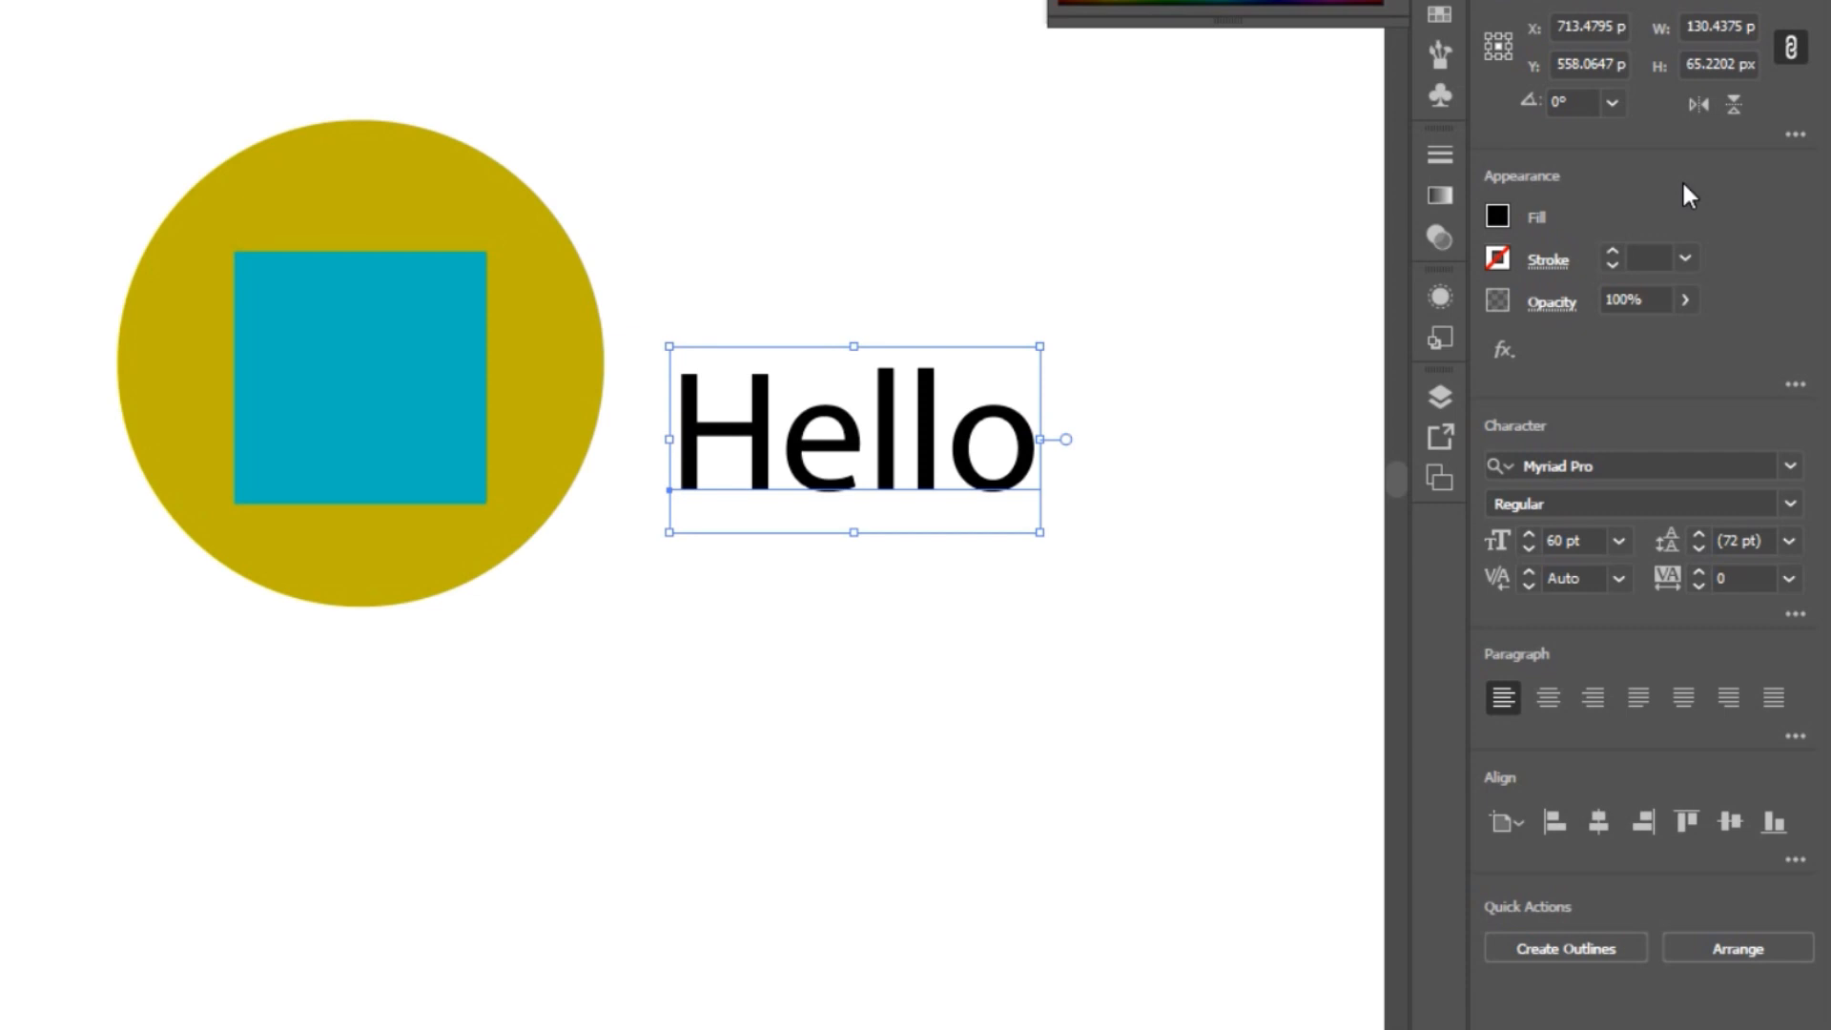
Move the Hello text in 10 px increments up to about Y 528 px, and down to about Y 568 px.
key("shift+Up")
key("shift+Up")
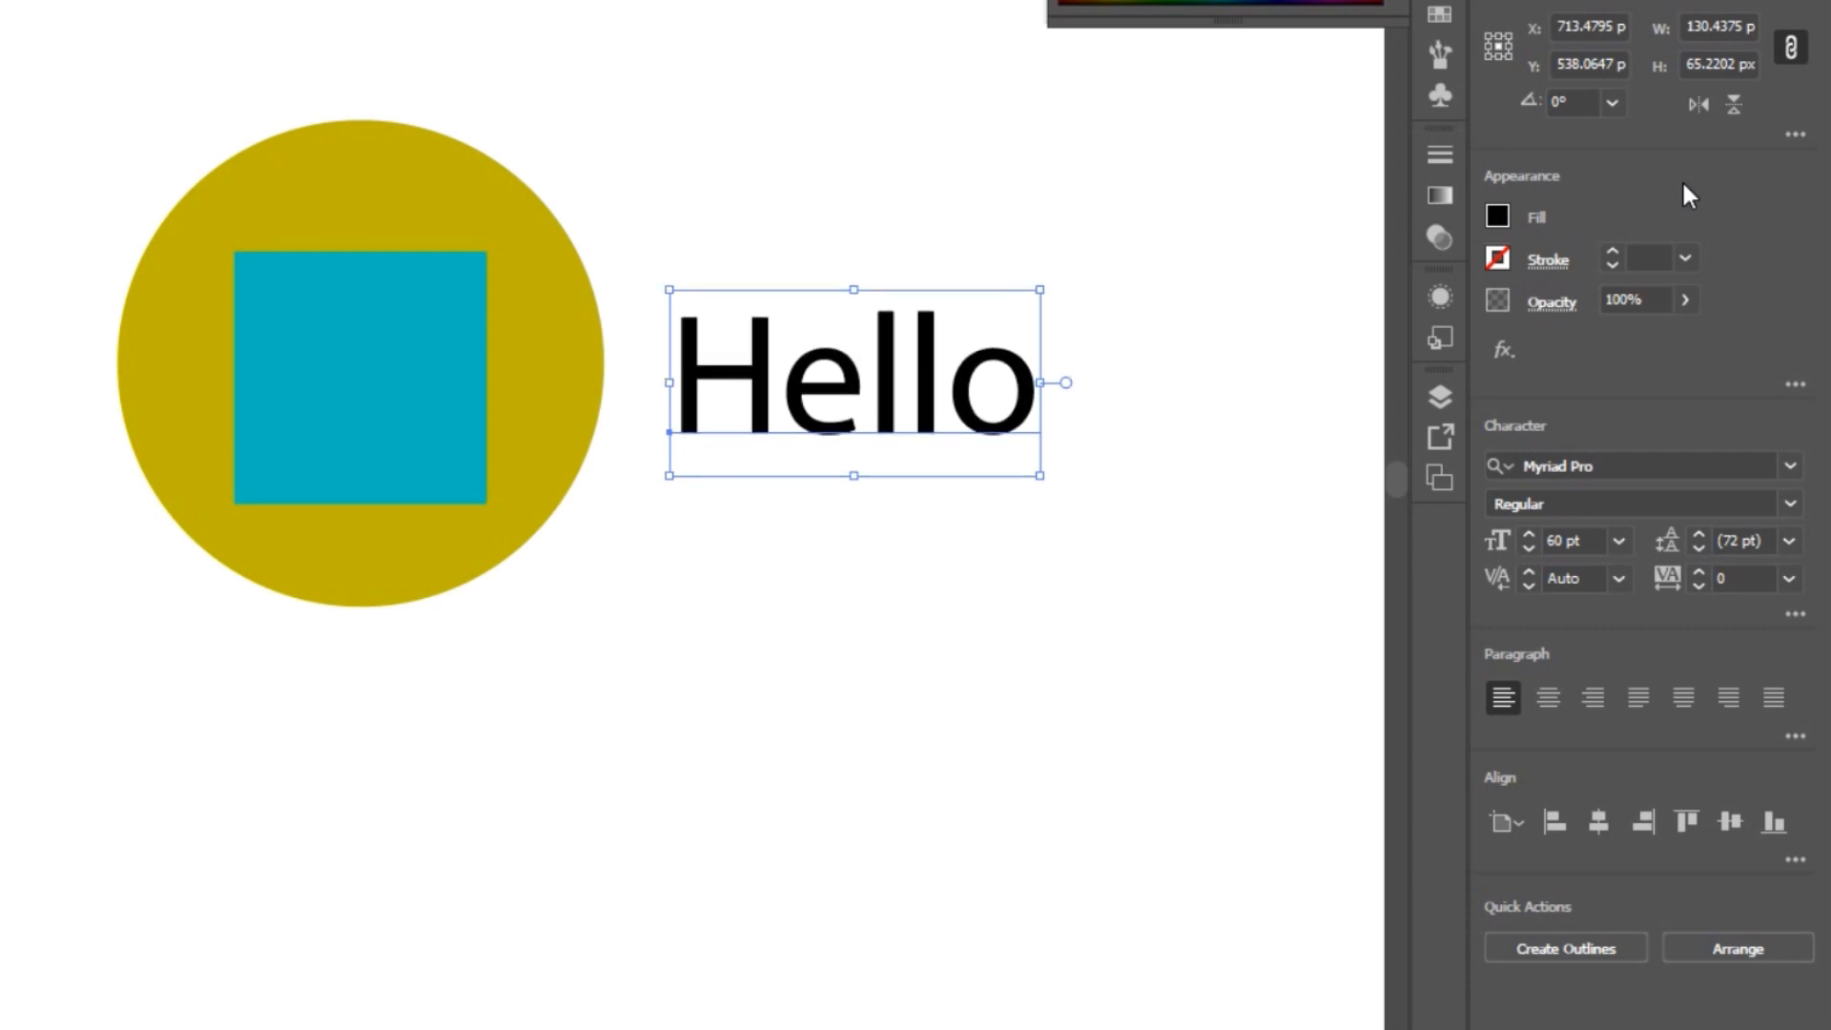
key("shift+Up")
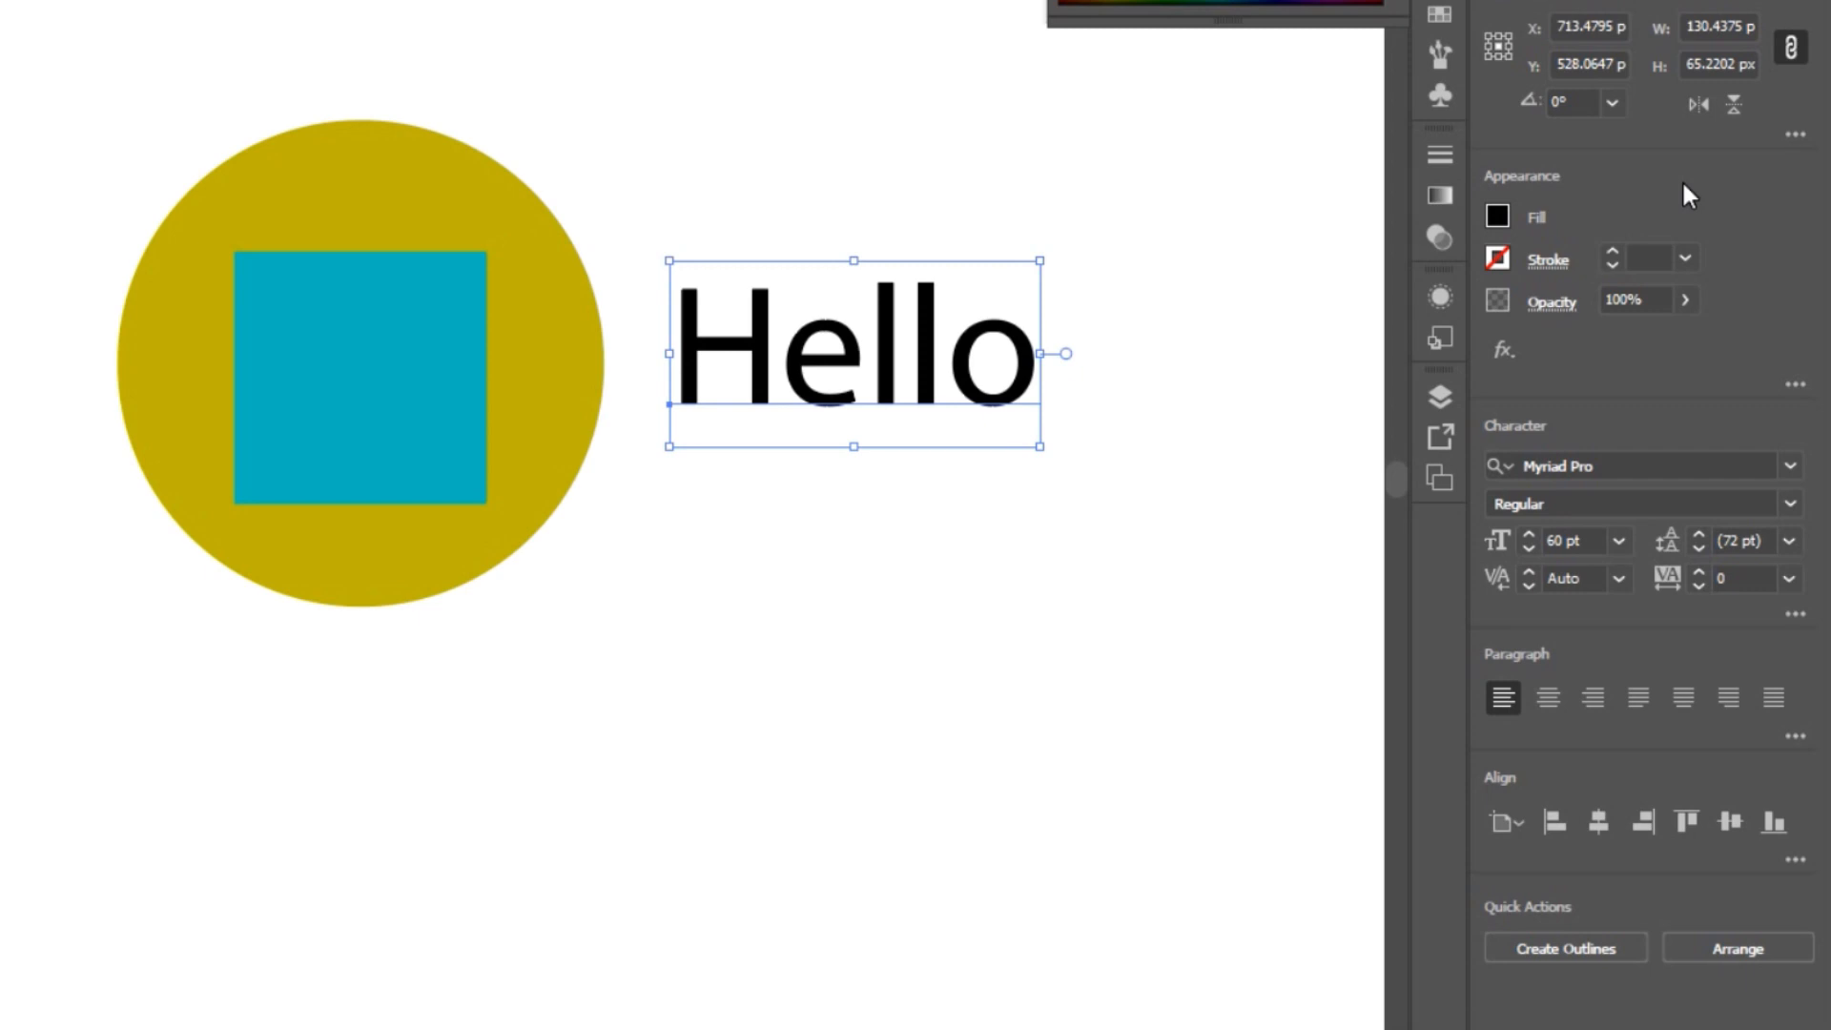
key("shift+Down")
key("shift+Down")
key("shift+Down")
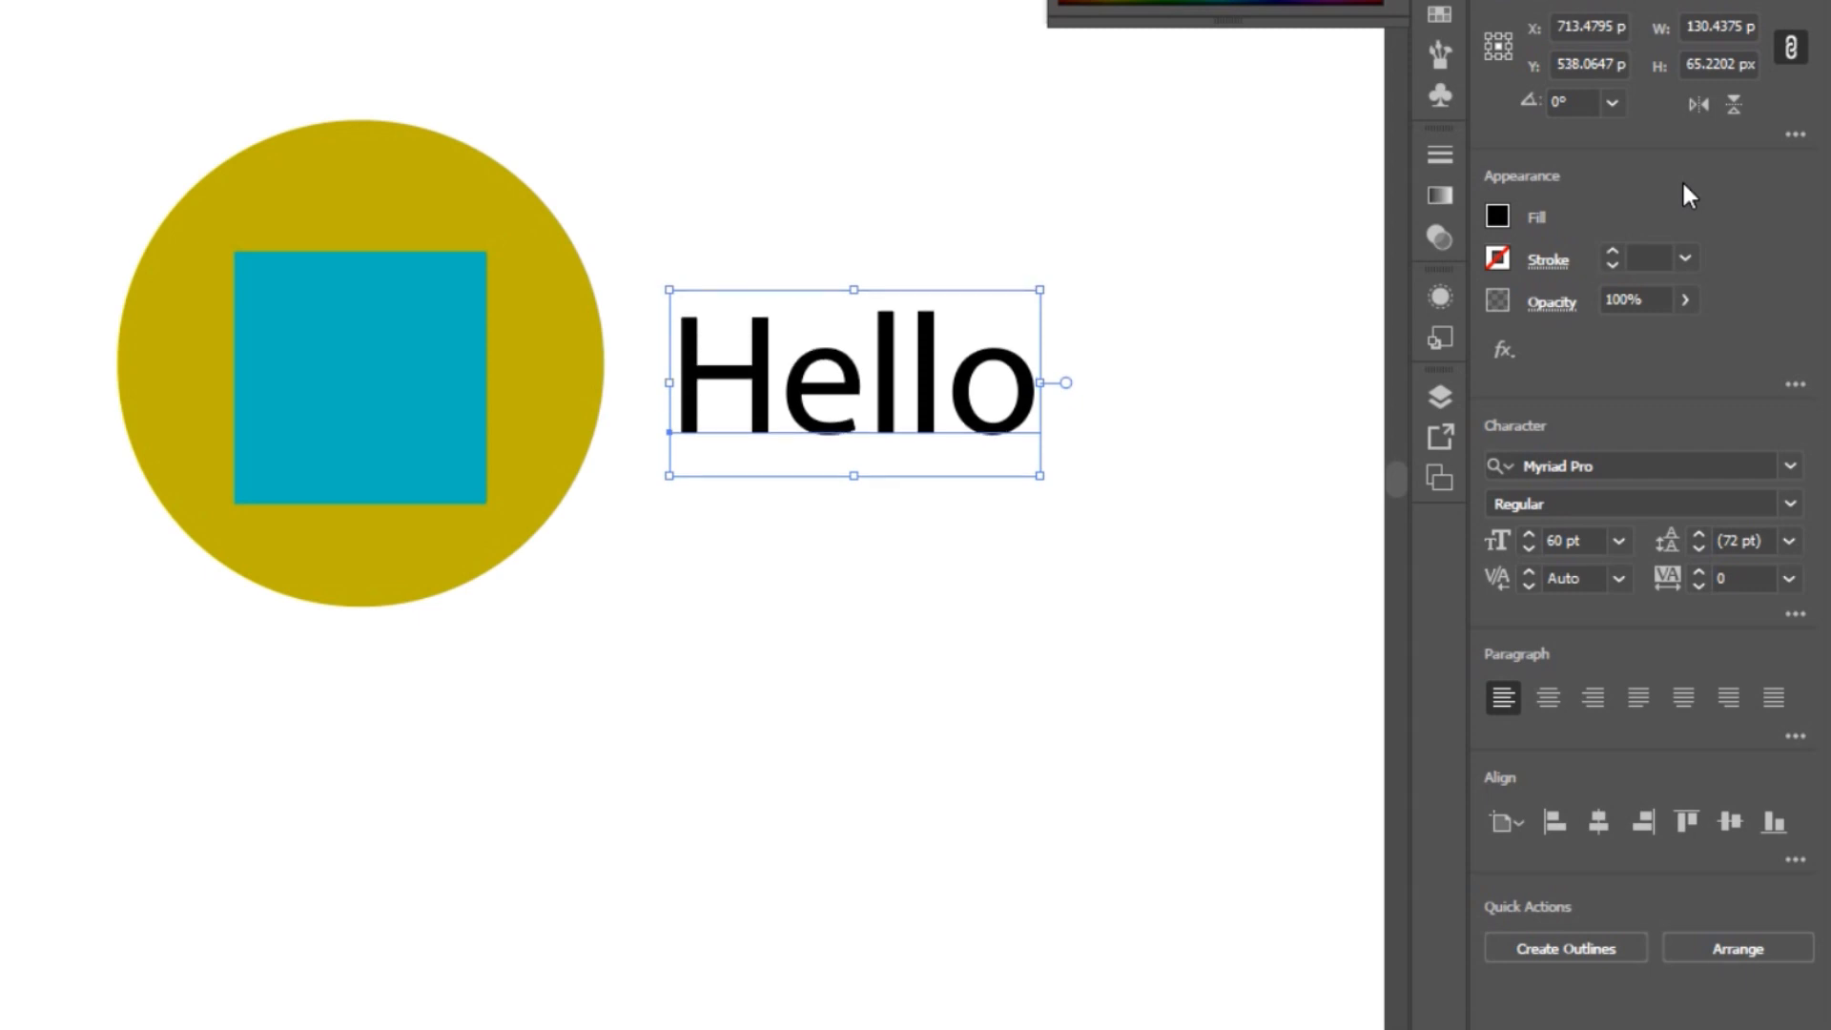
key("shift+Down")
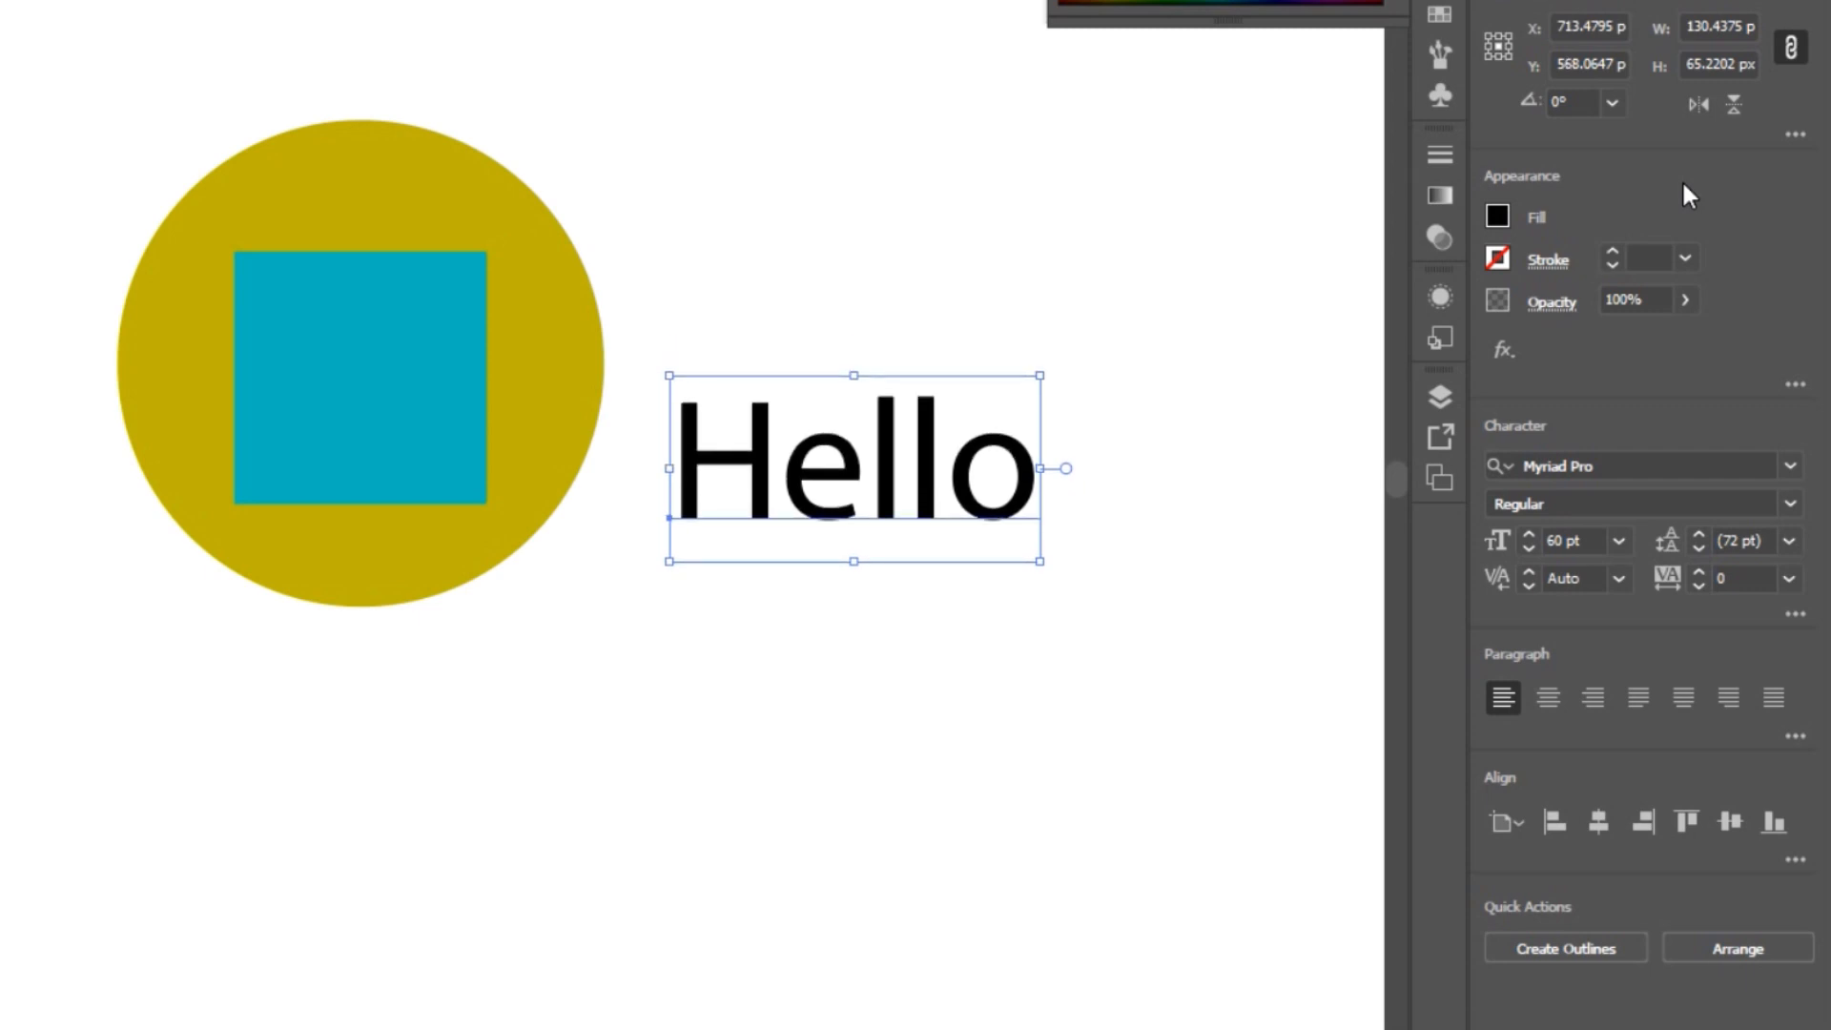
Make a clipping mask from the yellow circle and the blue square, and release it.
left_click(20, 78)
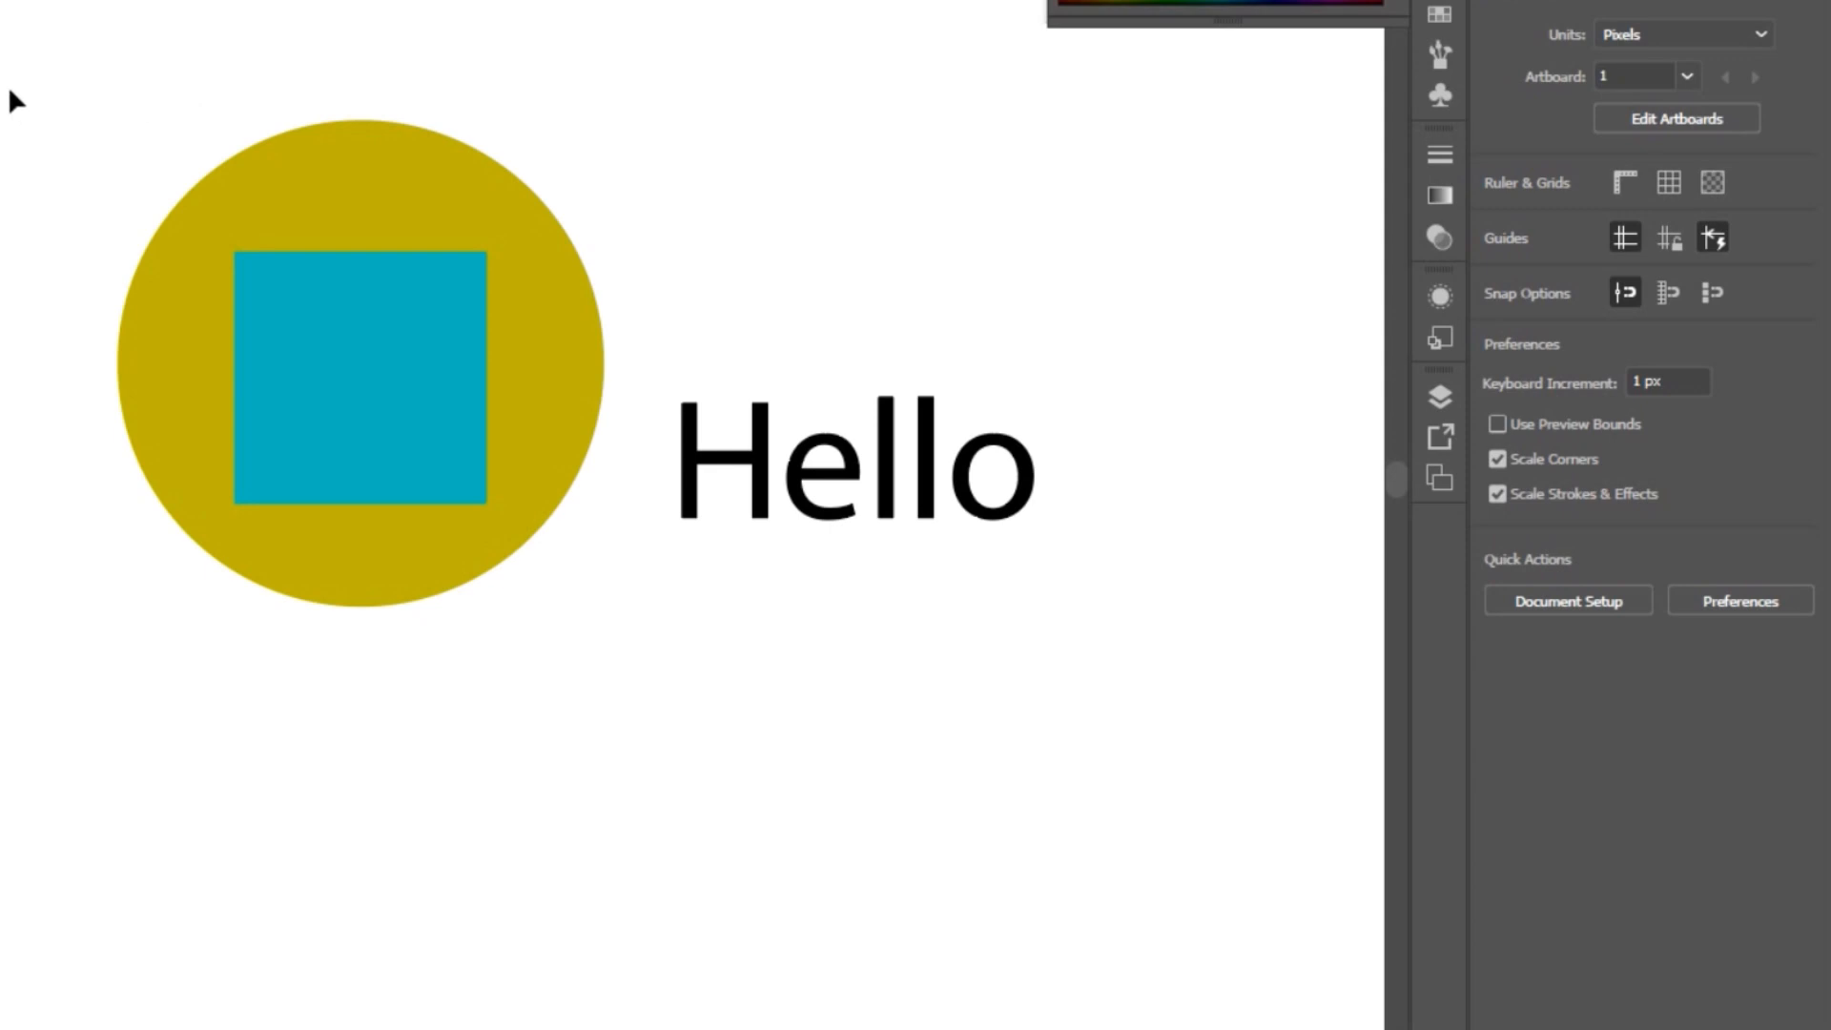
left_click_drag(50, 65, 585, 663)
right_click(375, 390)
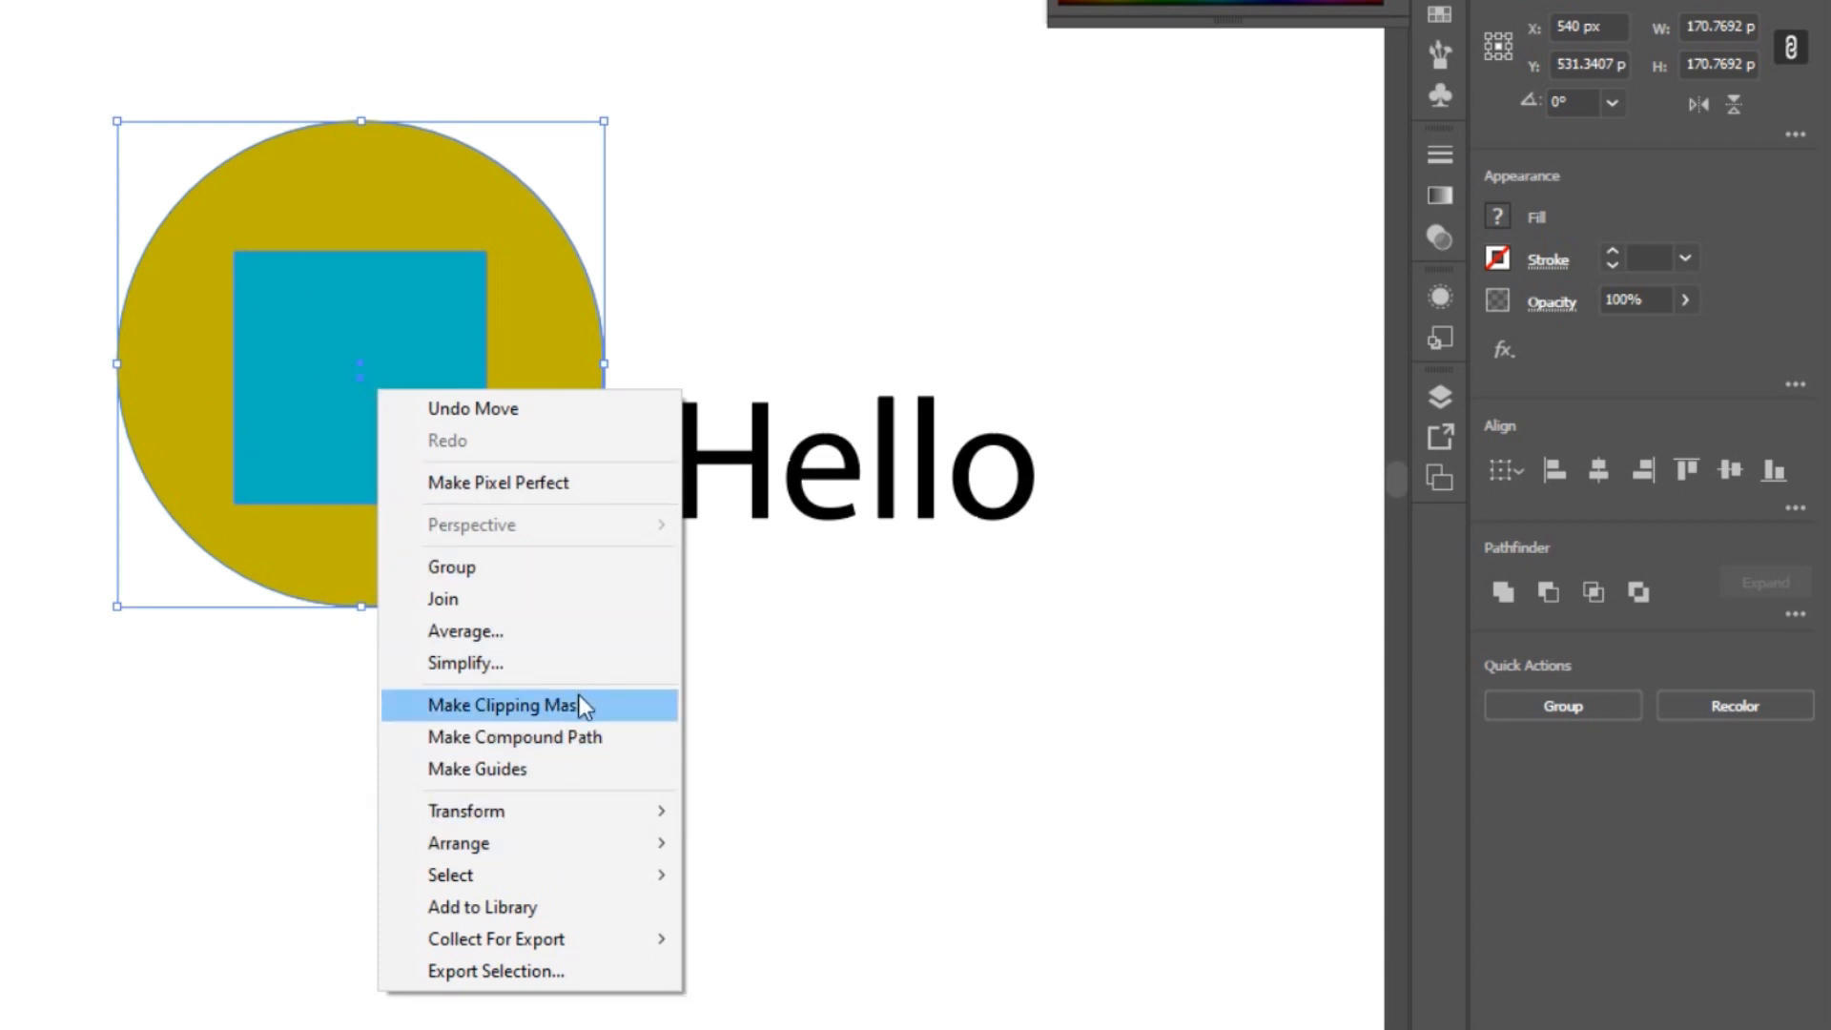
left_click(578, 705)
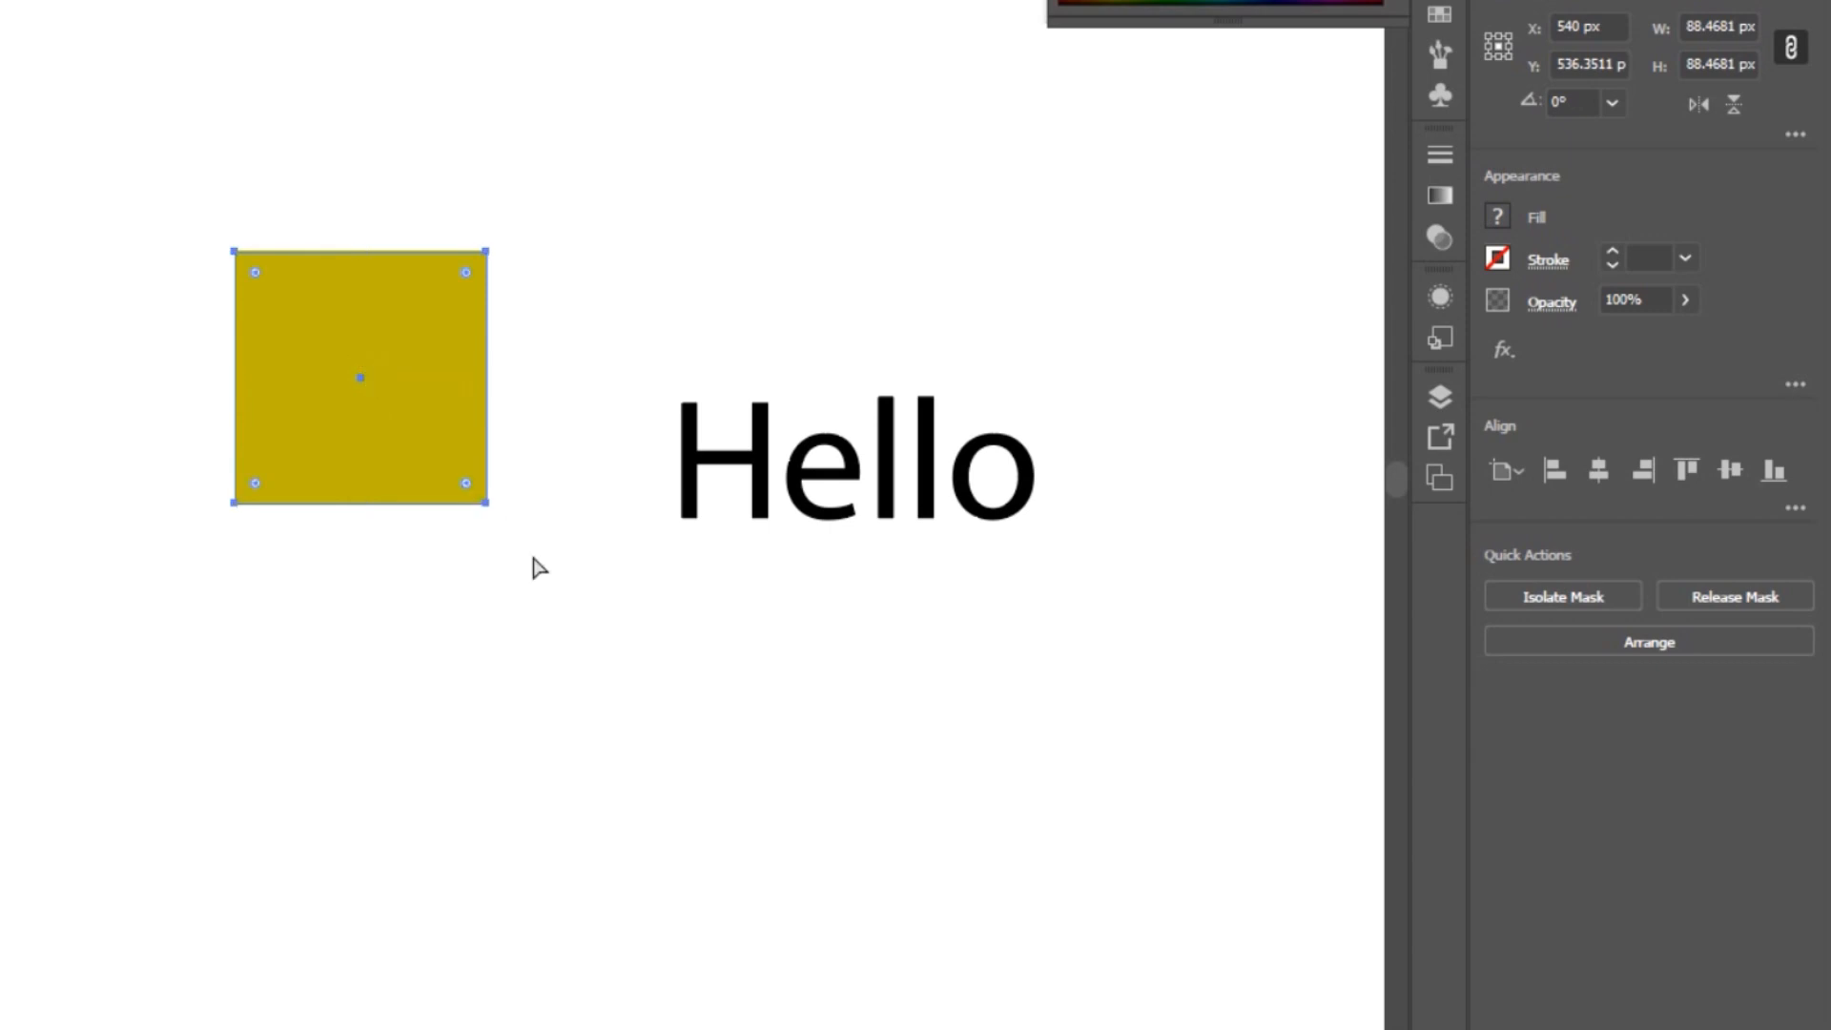
key("ctrl+alt+7")
left_click(478, 747)
Reselect the circle and square, apply the clipping mask once more, and release it again.
left_click_drag(1, 2, 631, 670)
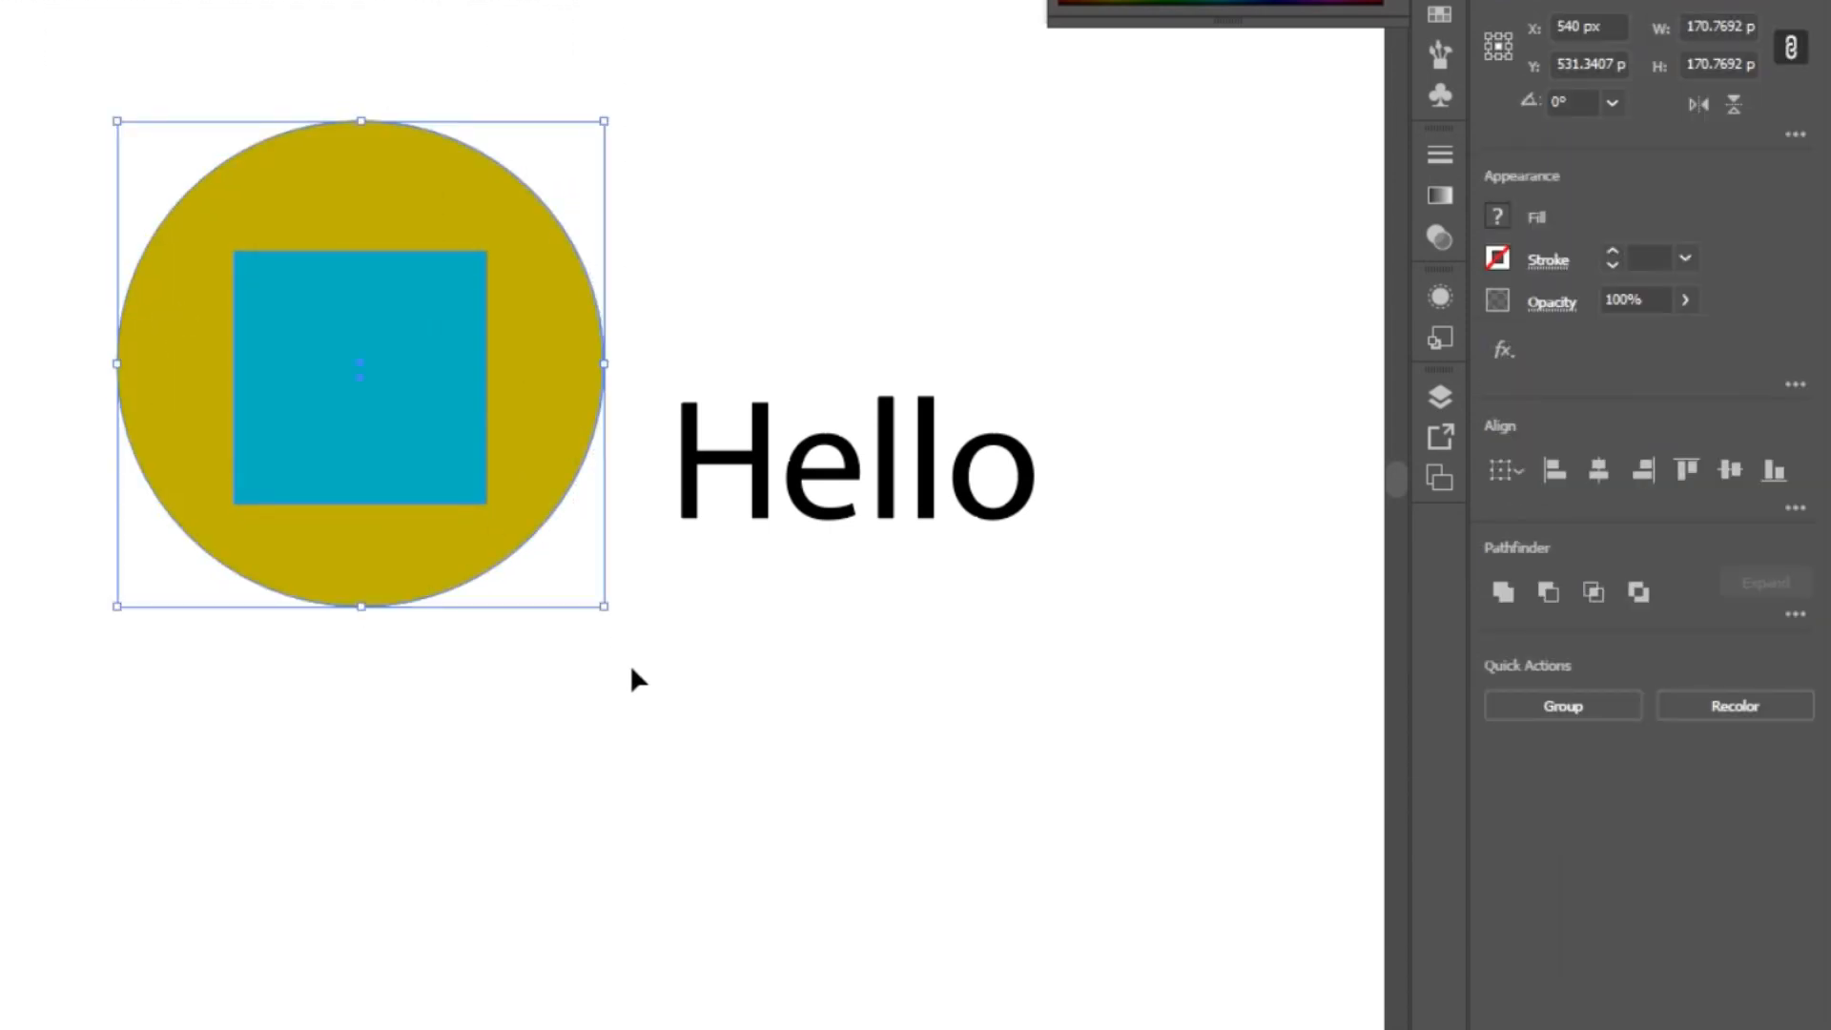
key("ctrl+7")
key("ctrl+alt+7")
left_click(572, 769)
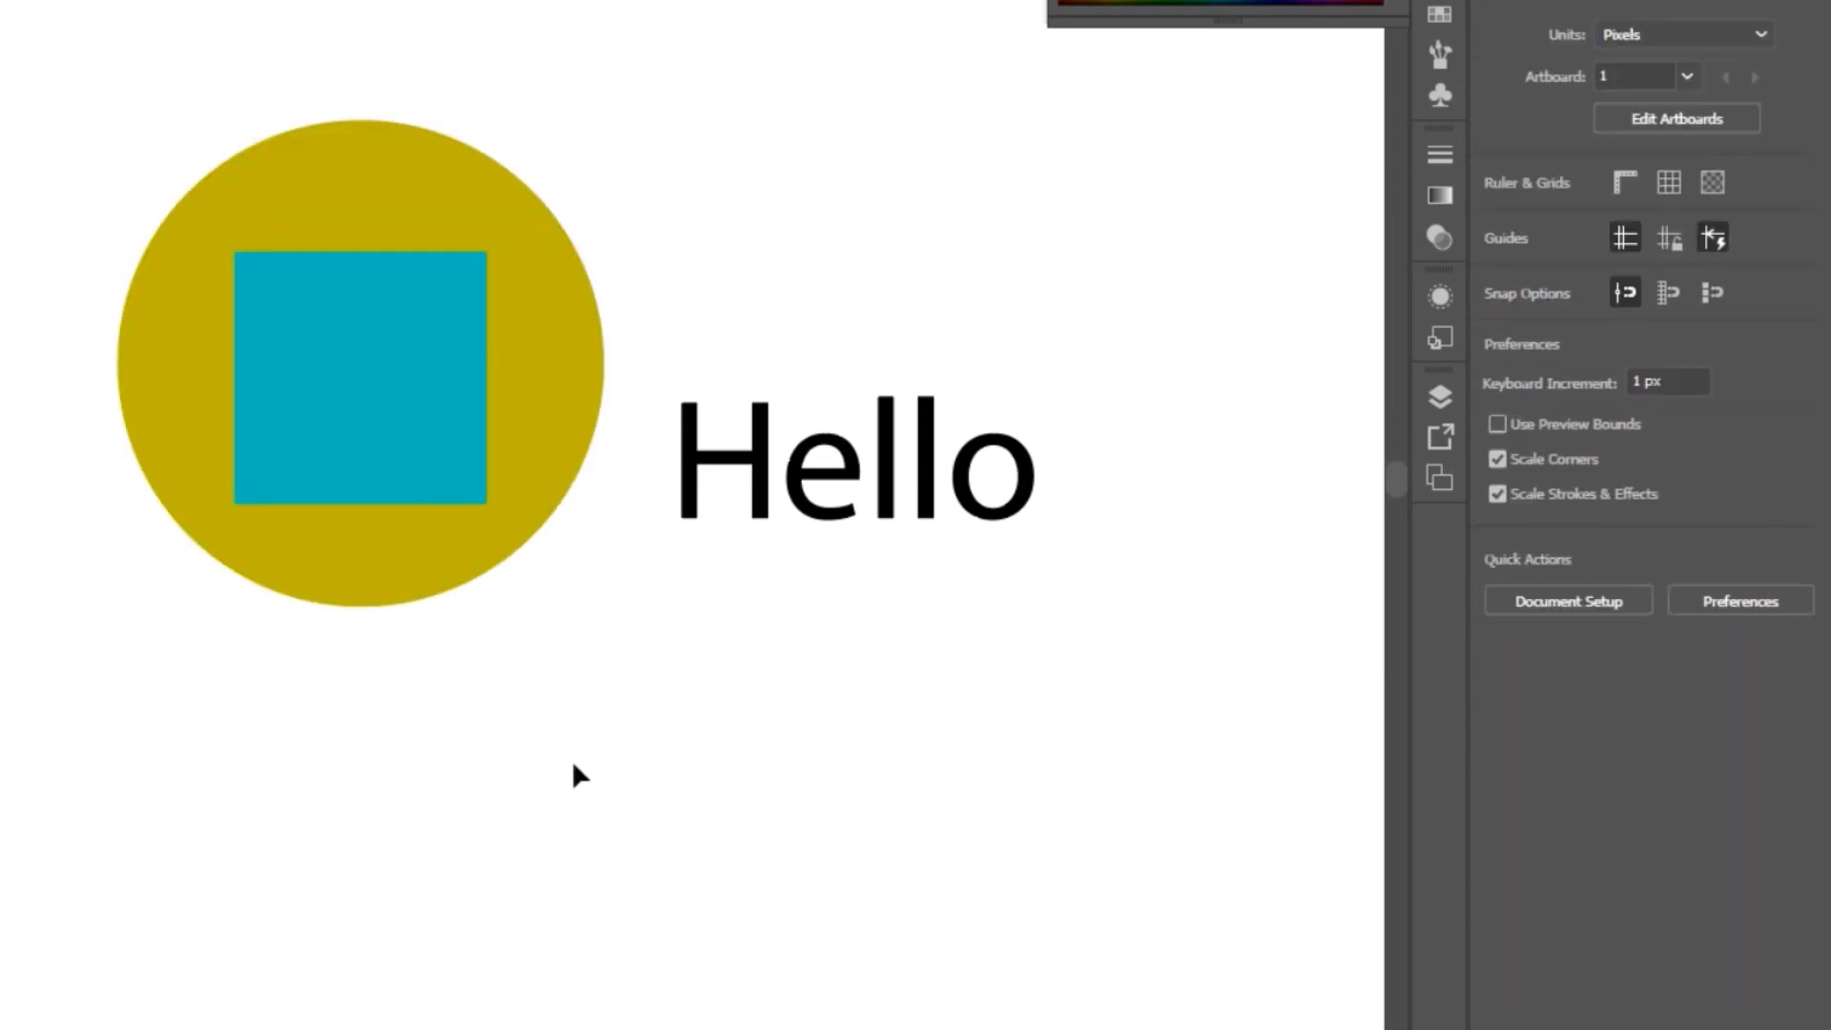
Reposition the yellow circle, and select the next object above it to move the blue square to about X 540 px, Y 529.73 px.
left_click_drag(368, 429, 410, 413)
key("ctrl+shift+a")
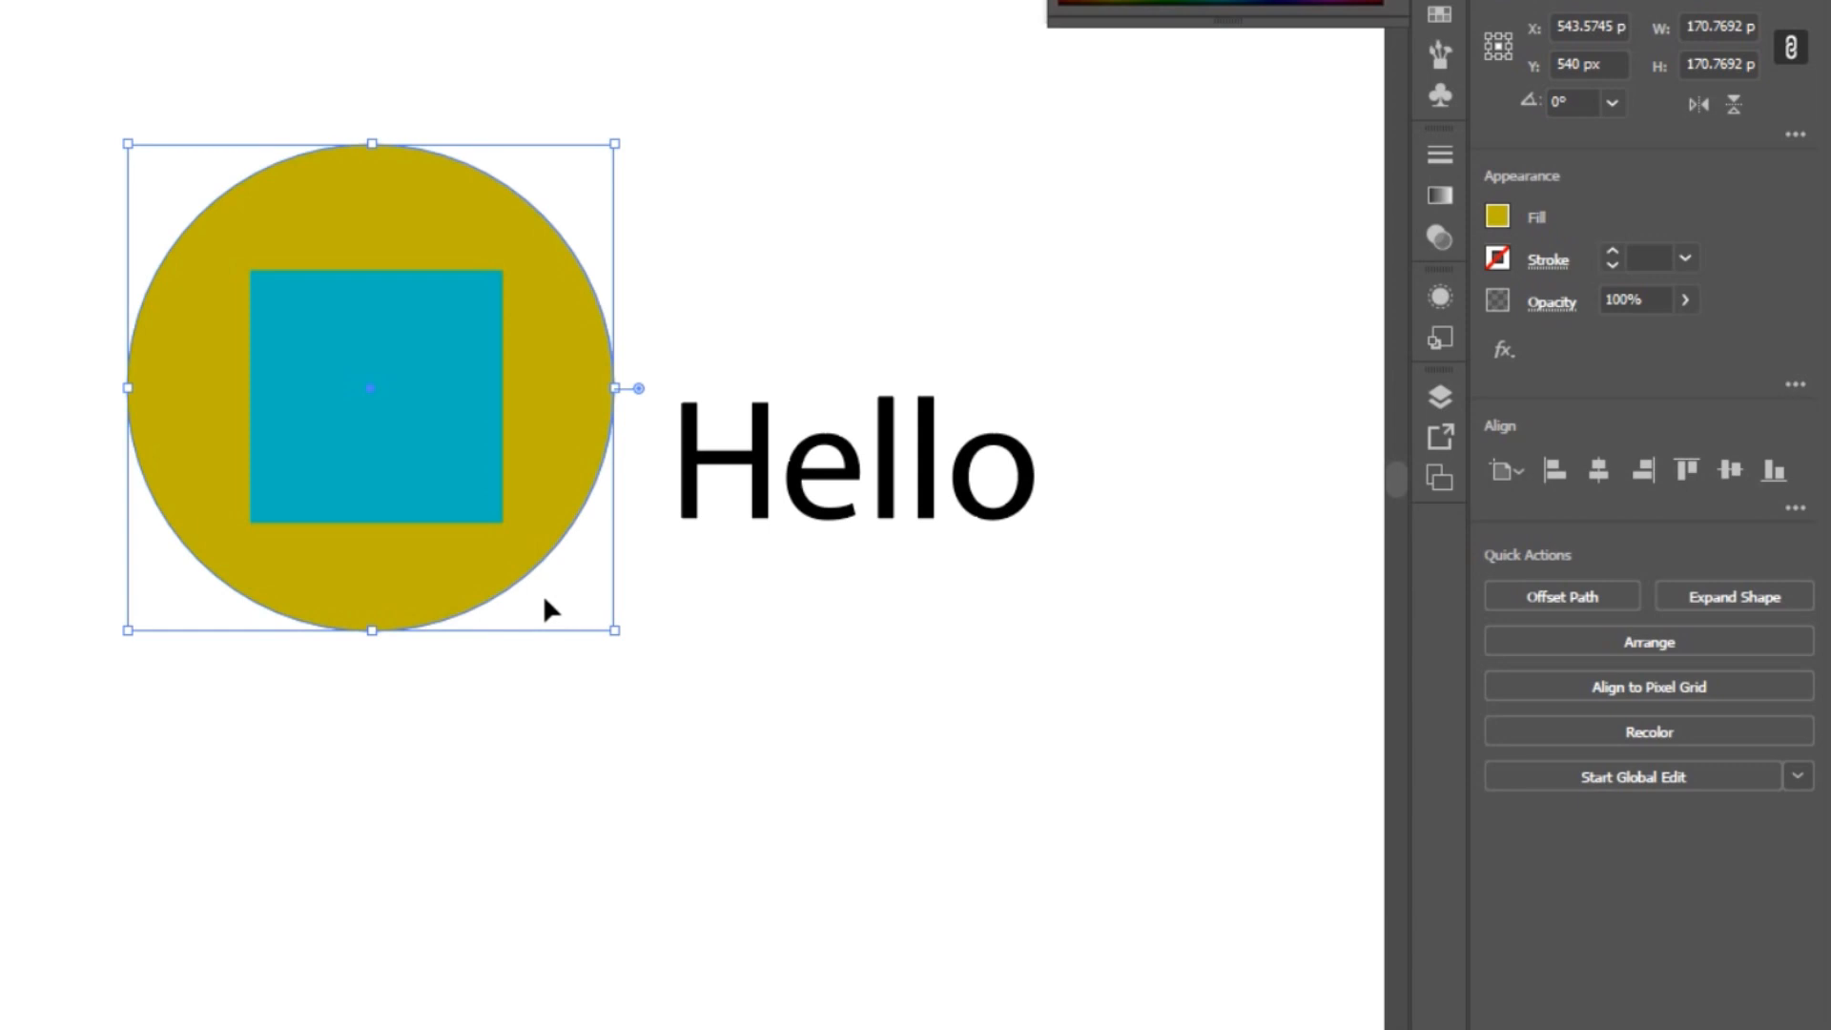
key("ctrl+alt+bracketright")
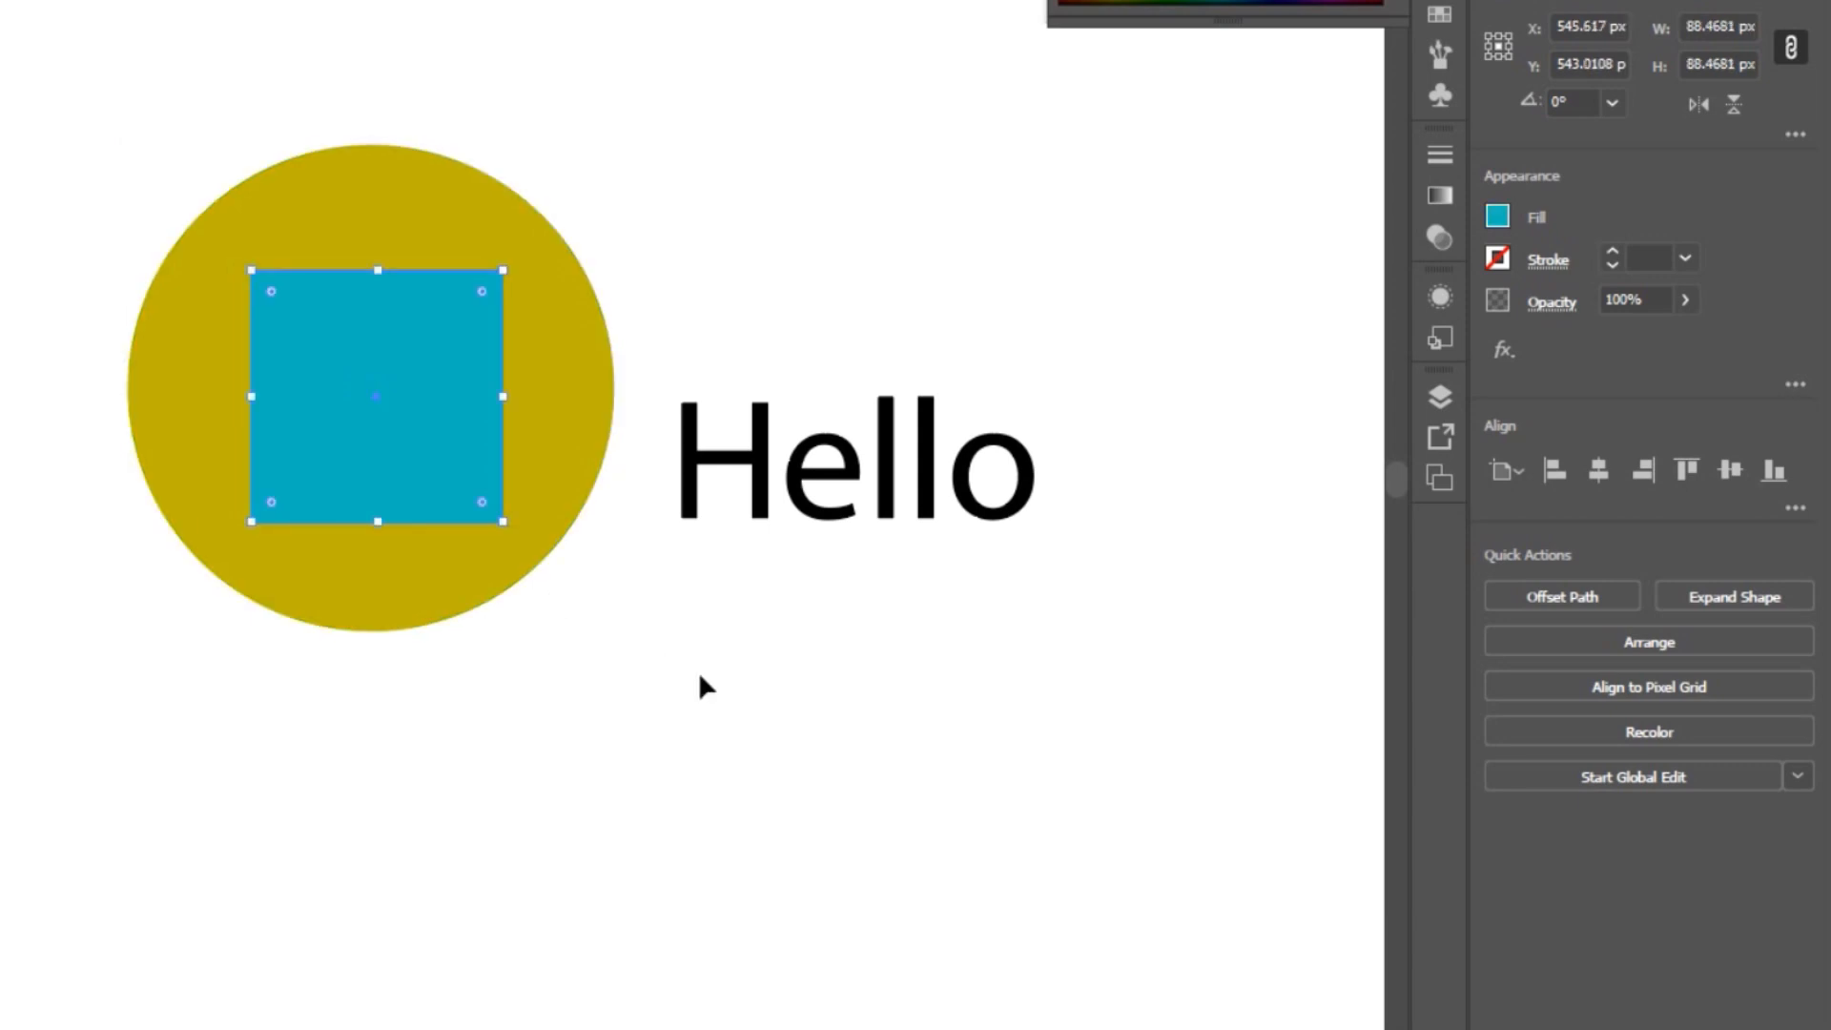
left_click_drag(422, 429, 404, 389)
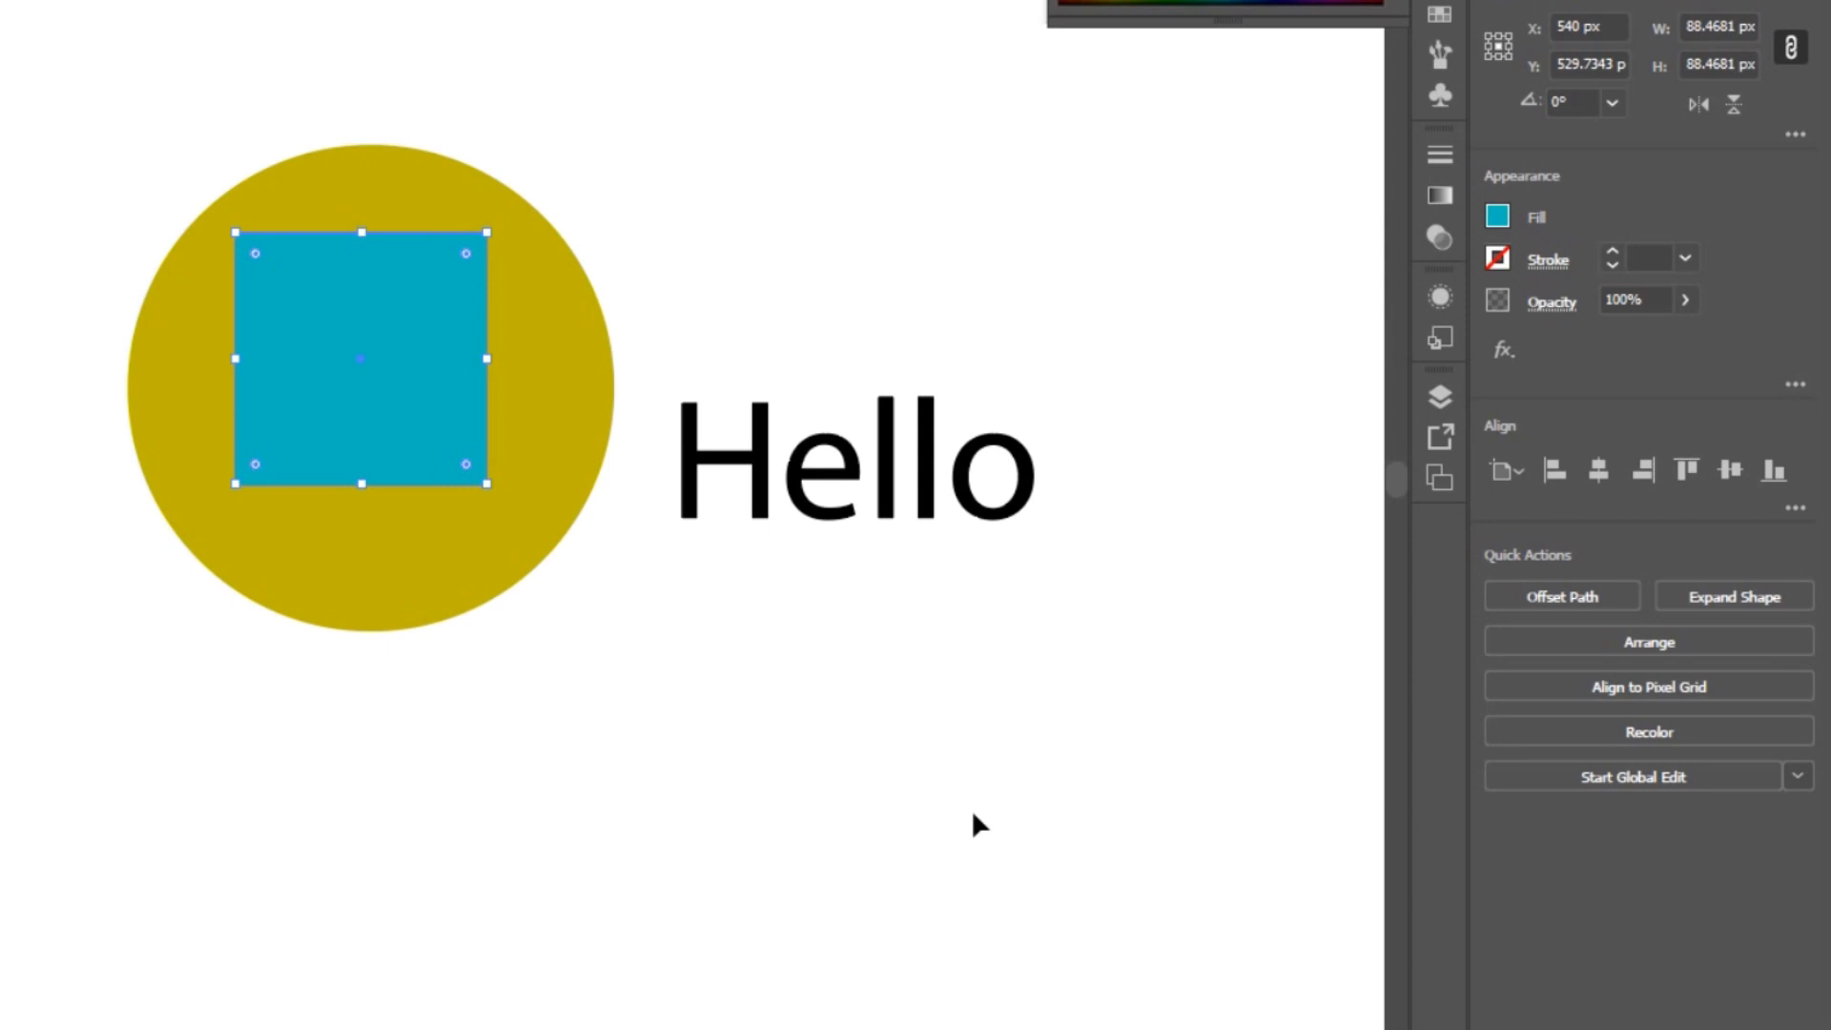
Show the transparency grid behind the artwork, and hide it again.
key("a")
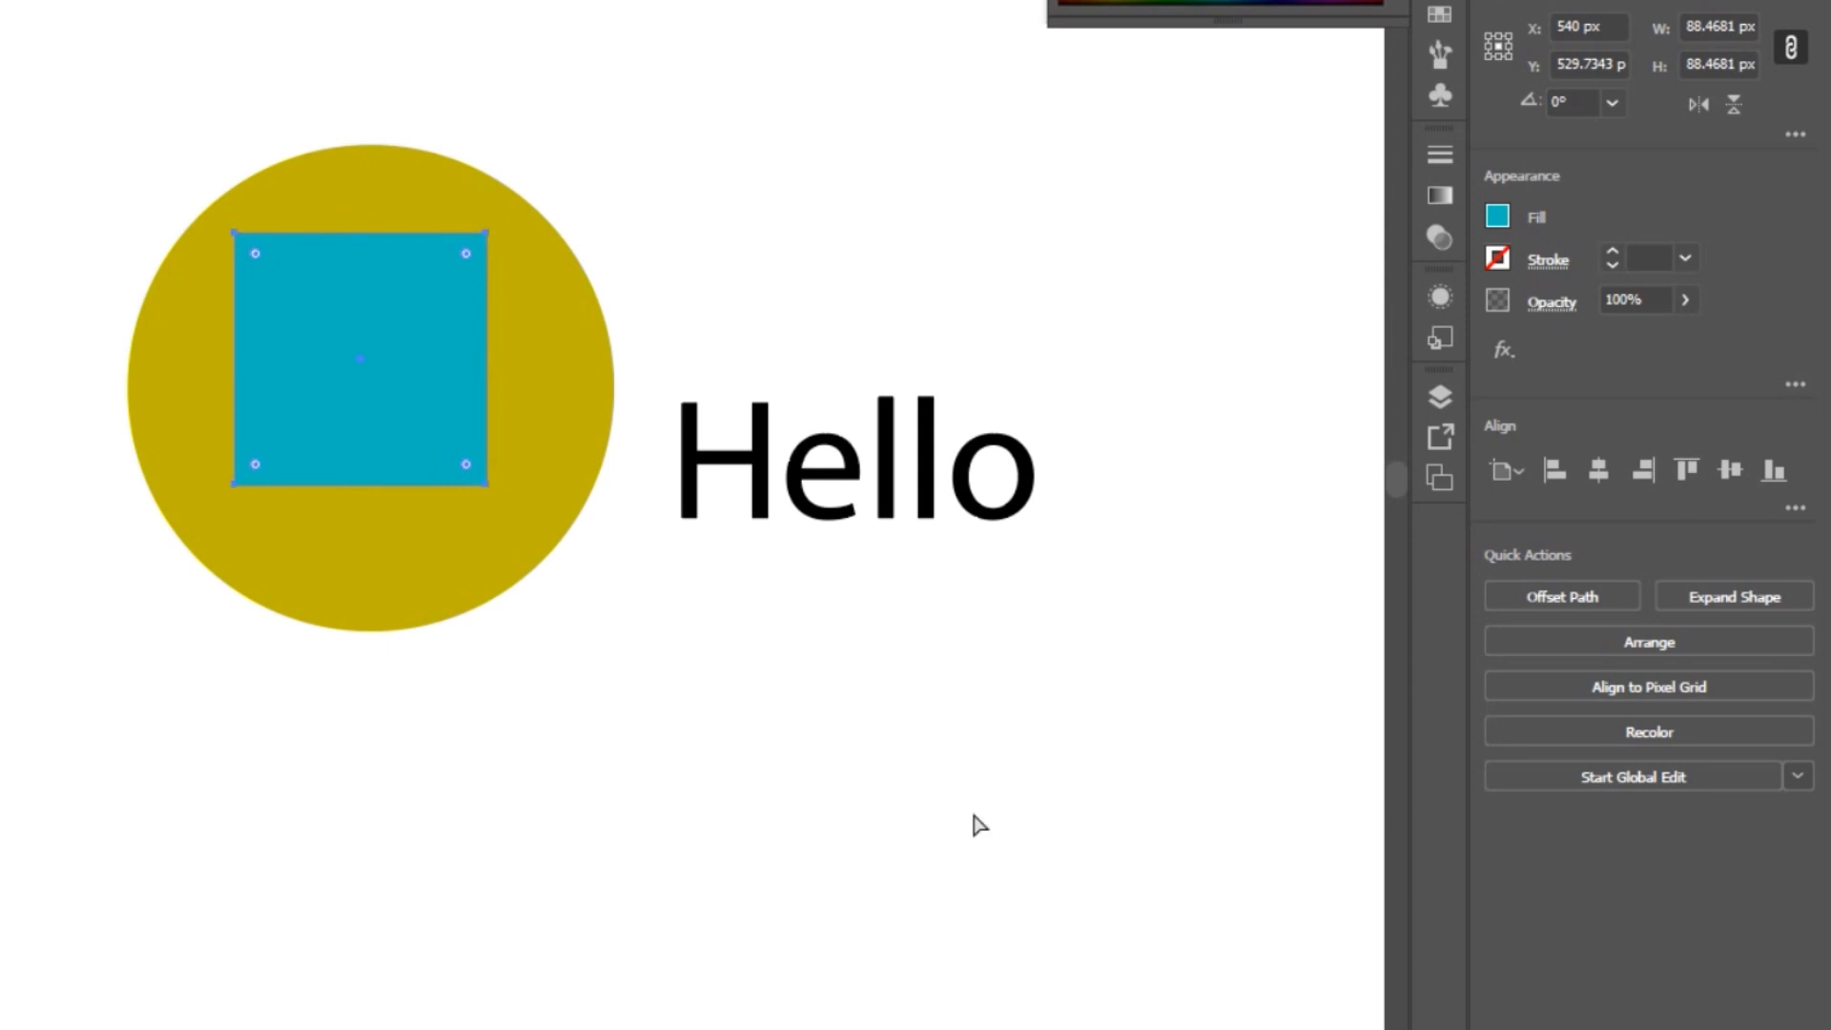
key("ctrl+shift+d")
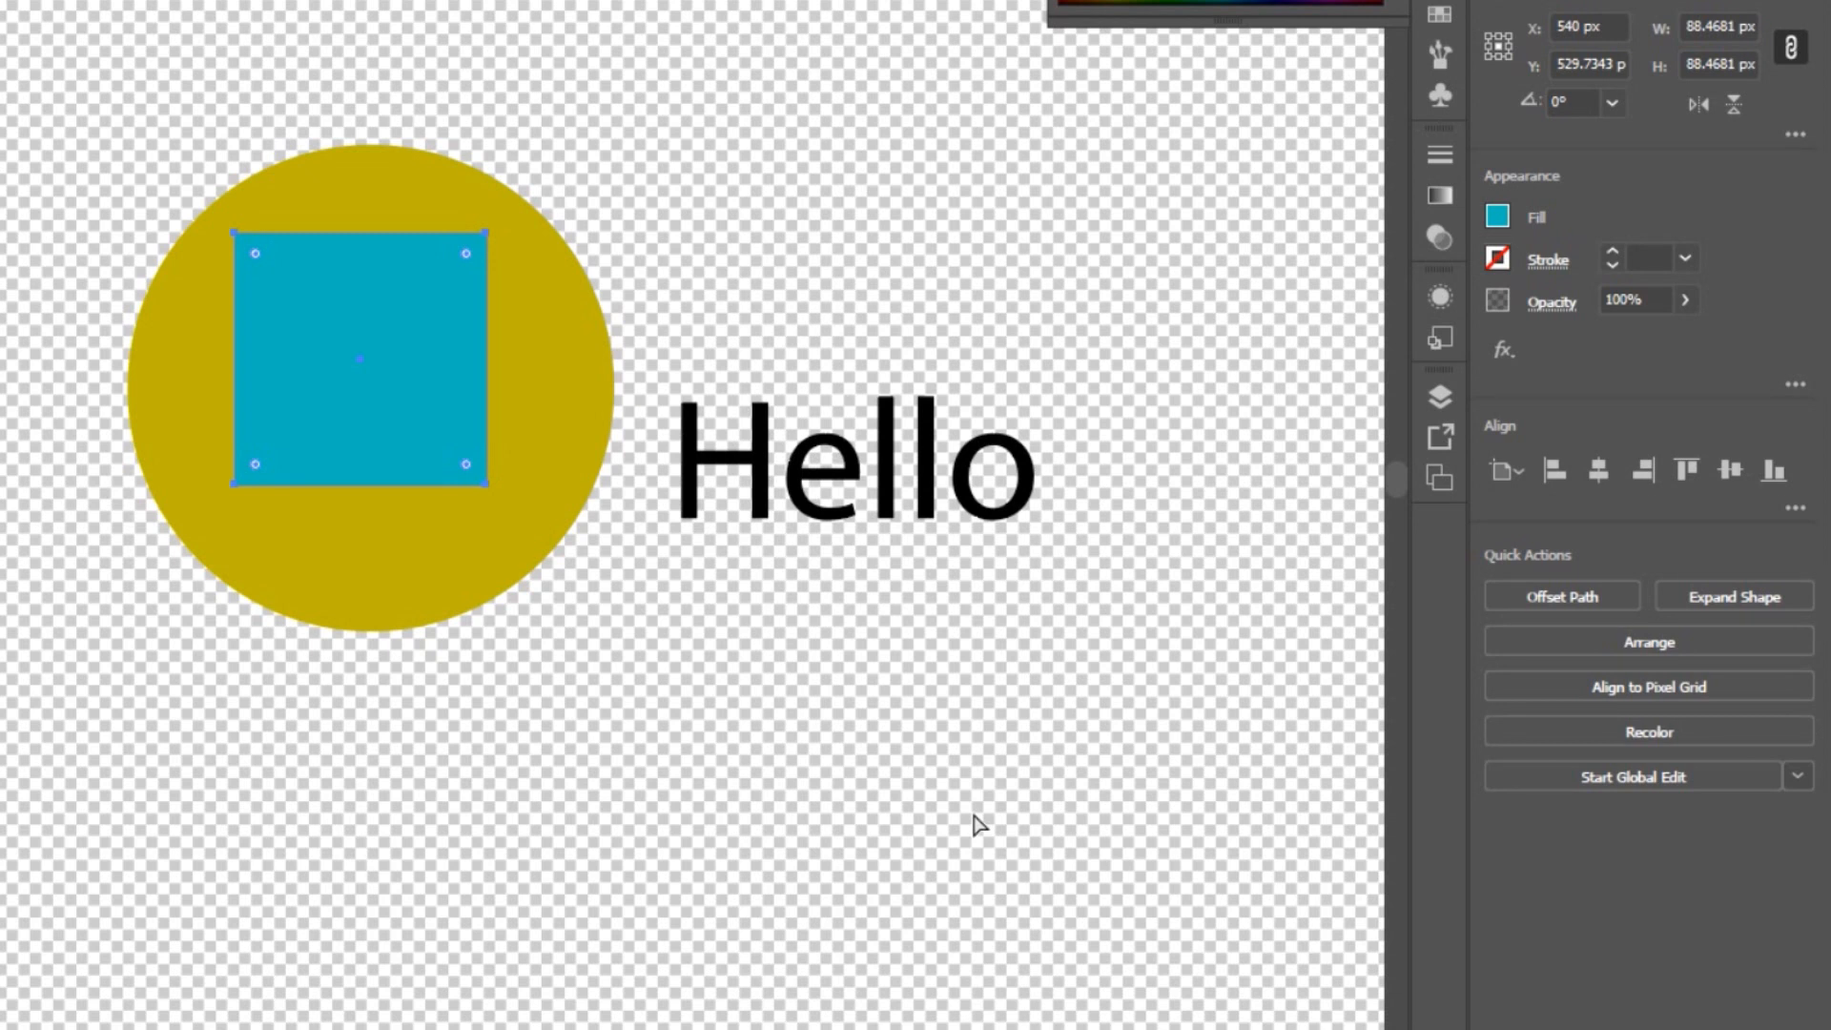
key("ctrl+shift+d")
key("v")
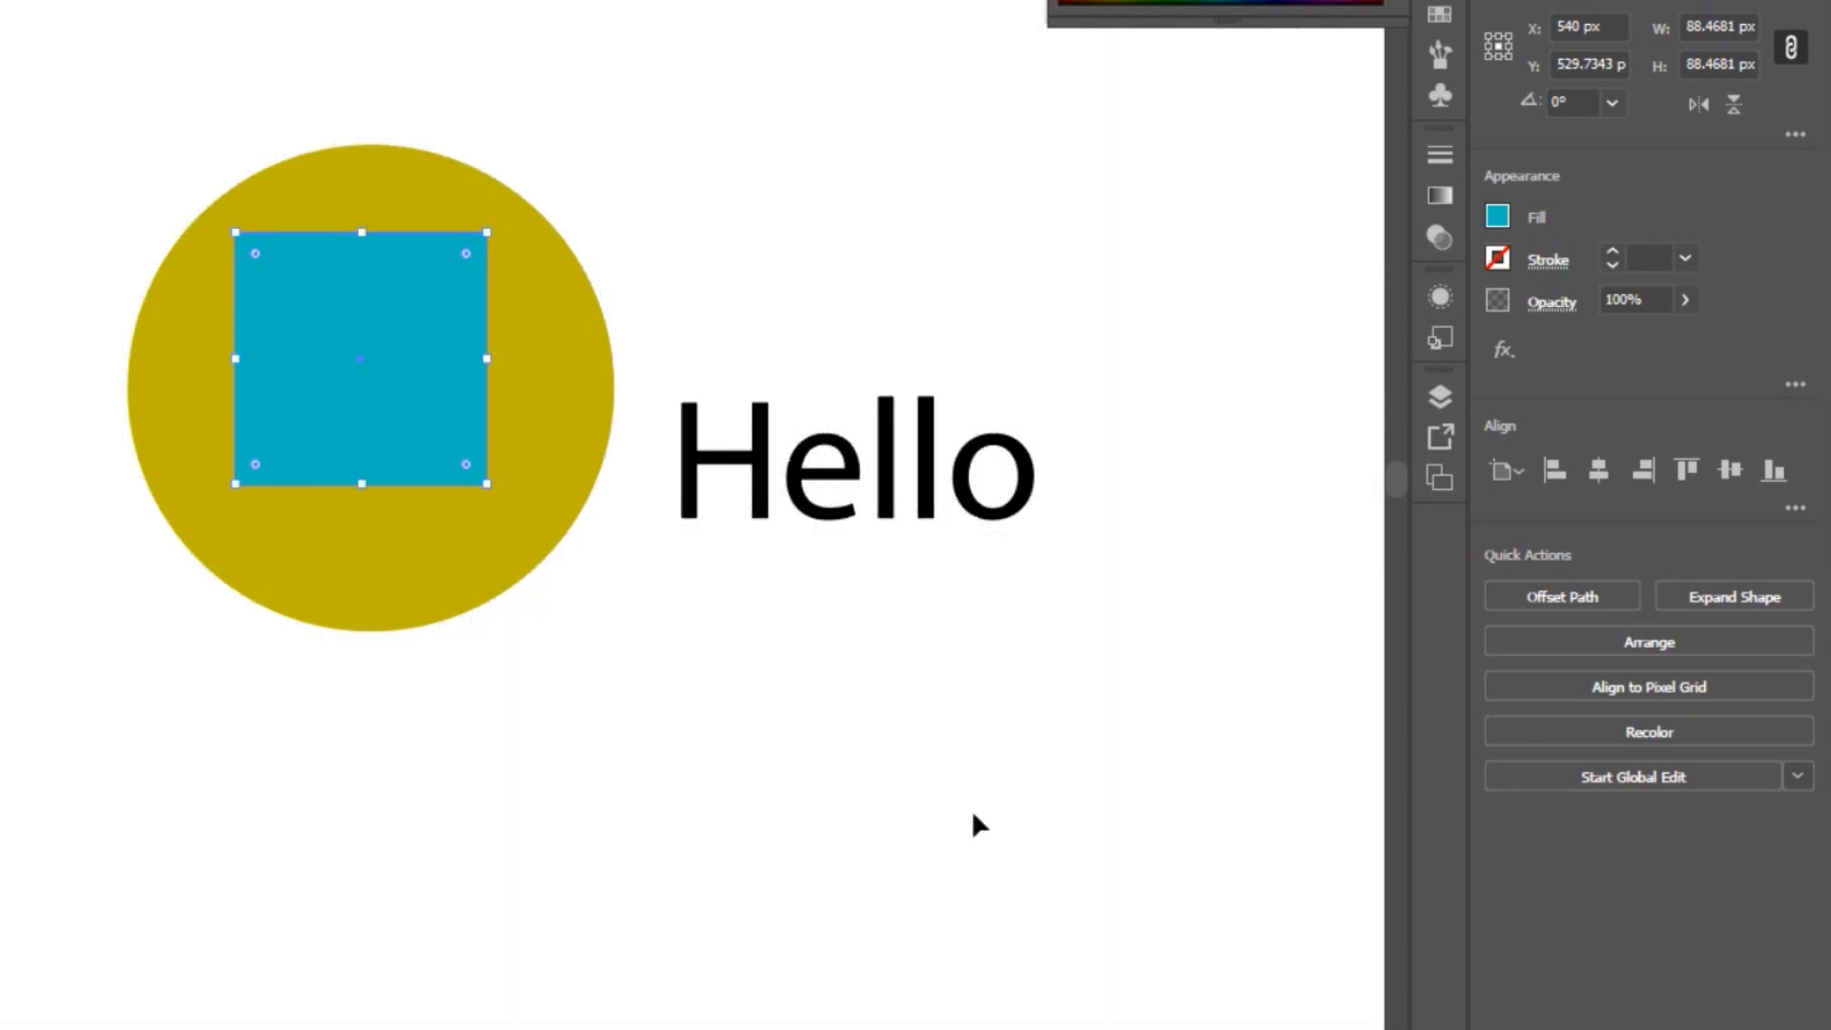
Center the blue square horizontally on the yellow circle, and shift both shapes away from the text to about X 450 px.
left_click_drag(461, 274, 471, 312)
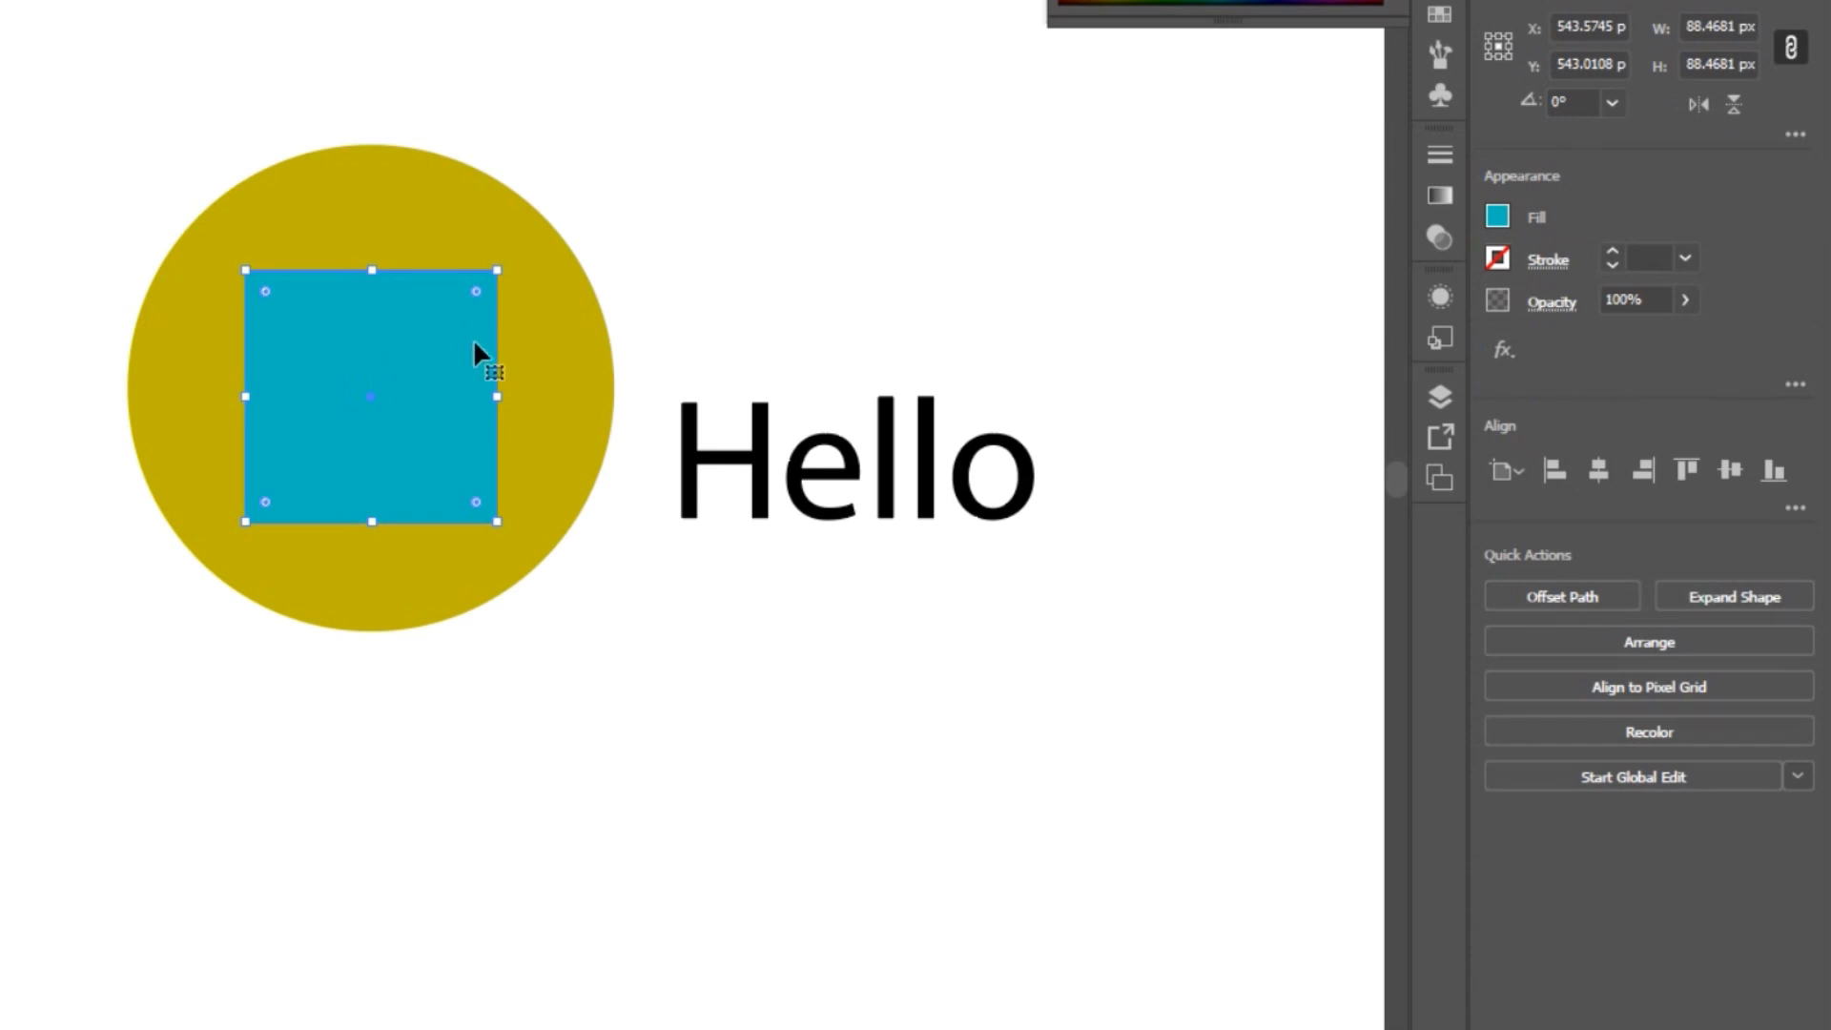
left_click_drag(615, 391, 101, 341)
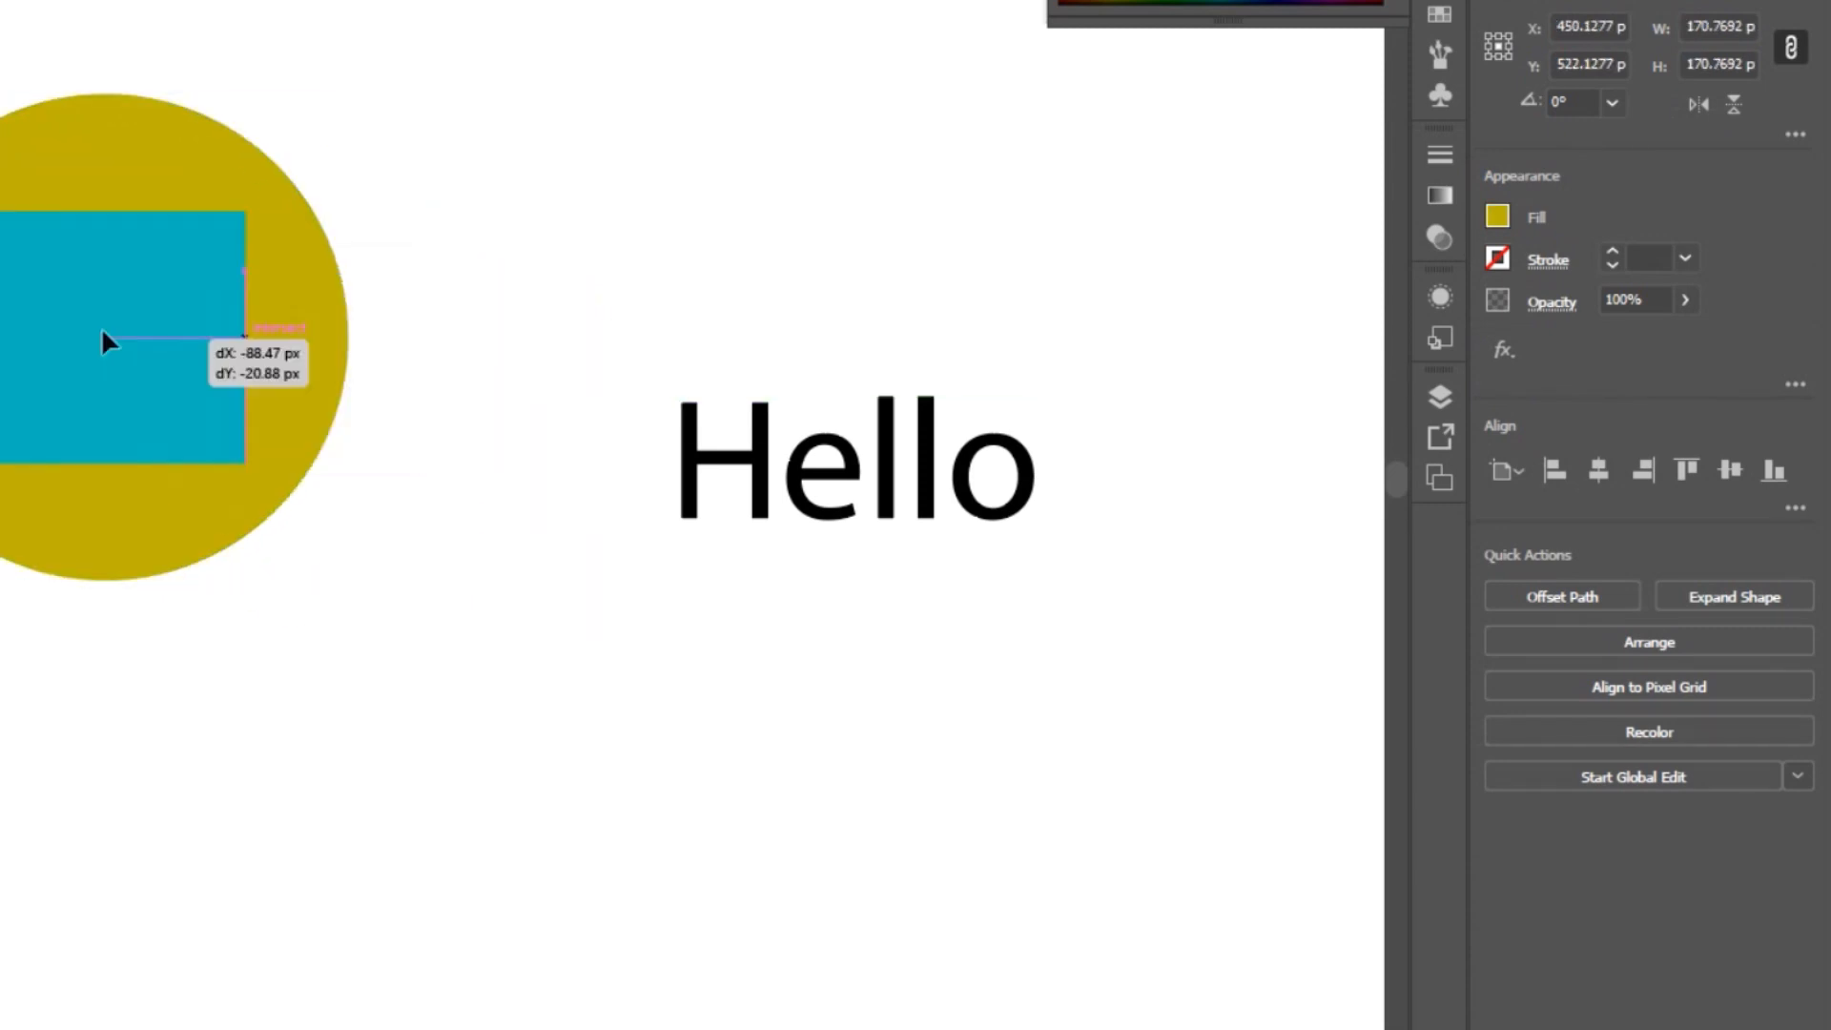
Enlarge the blue square to about 237 px per side over the circle, and set its opacity to 50%.
left_click(134, 351)
left_click_drag(233, 490, 499, 703)
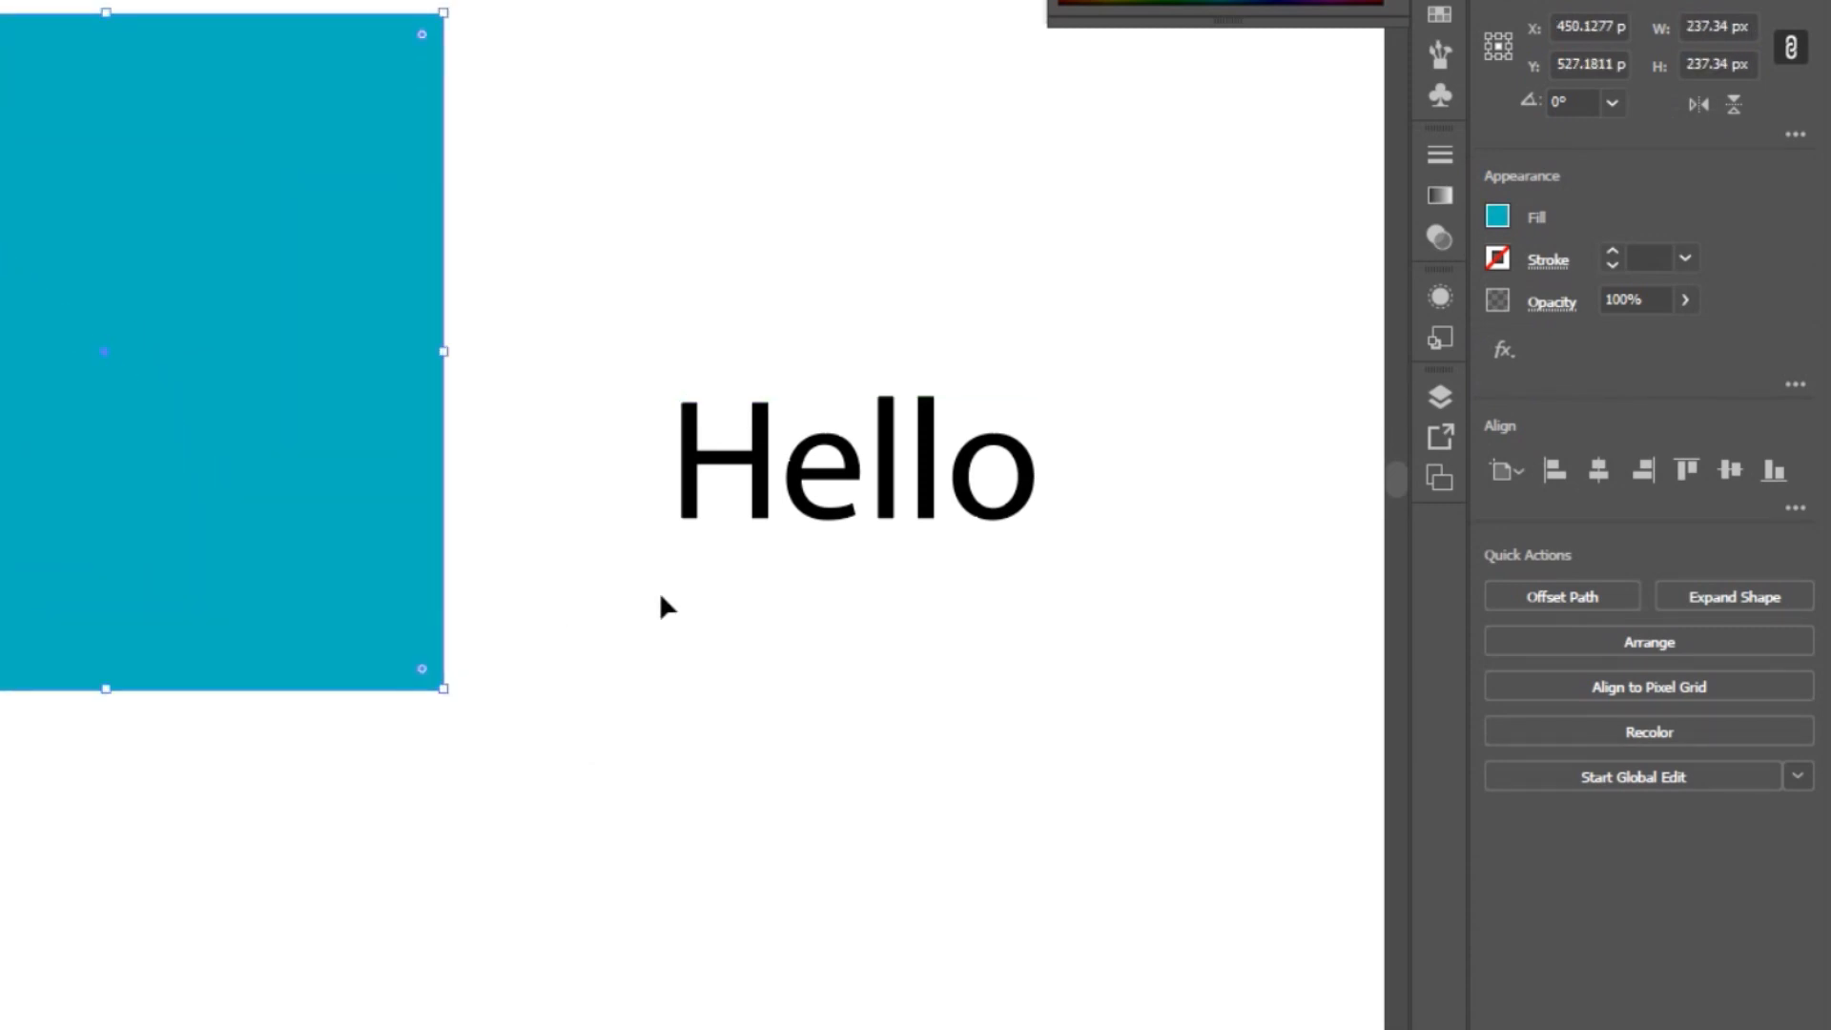
left_click(1635, 318)
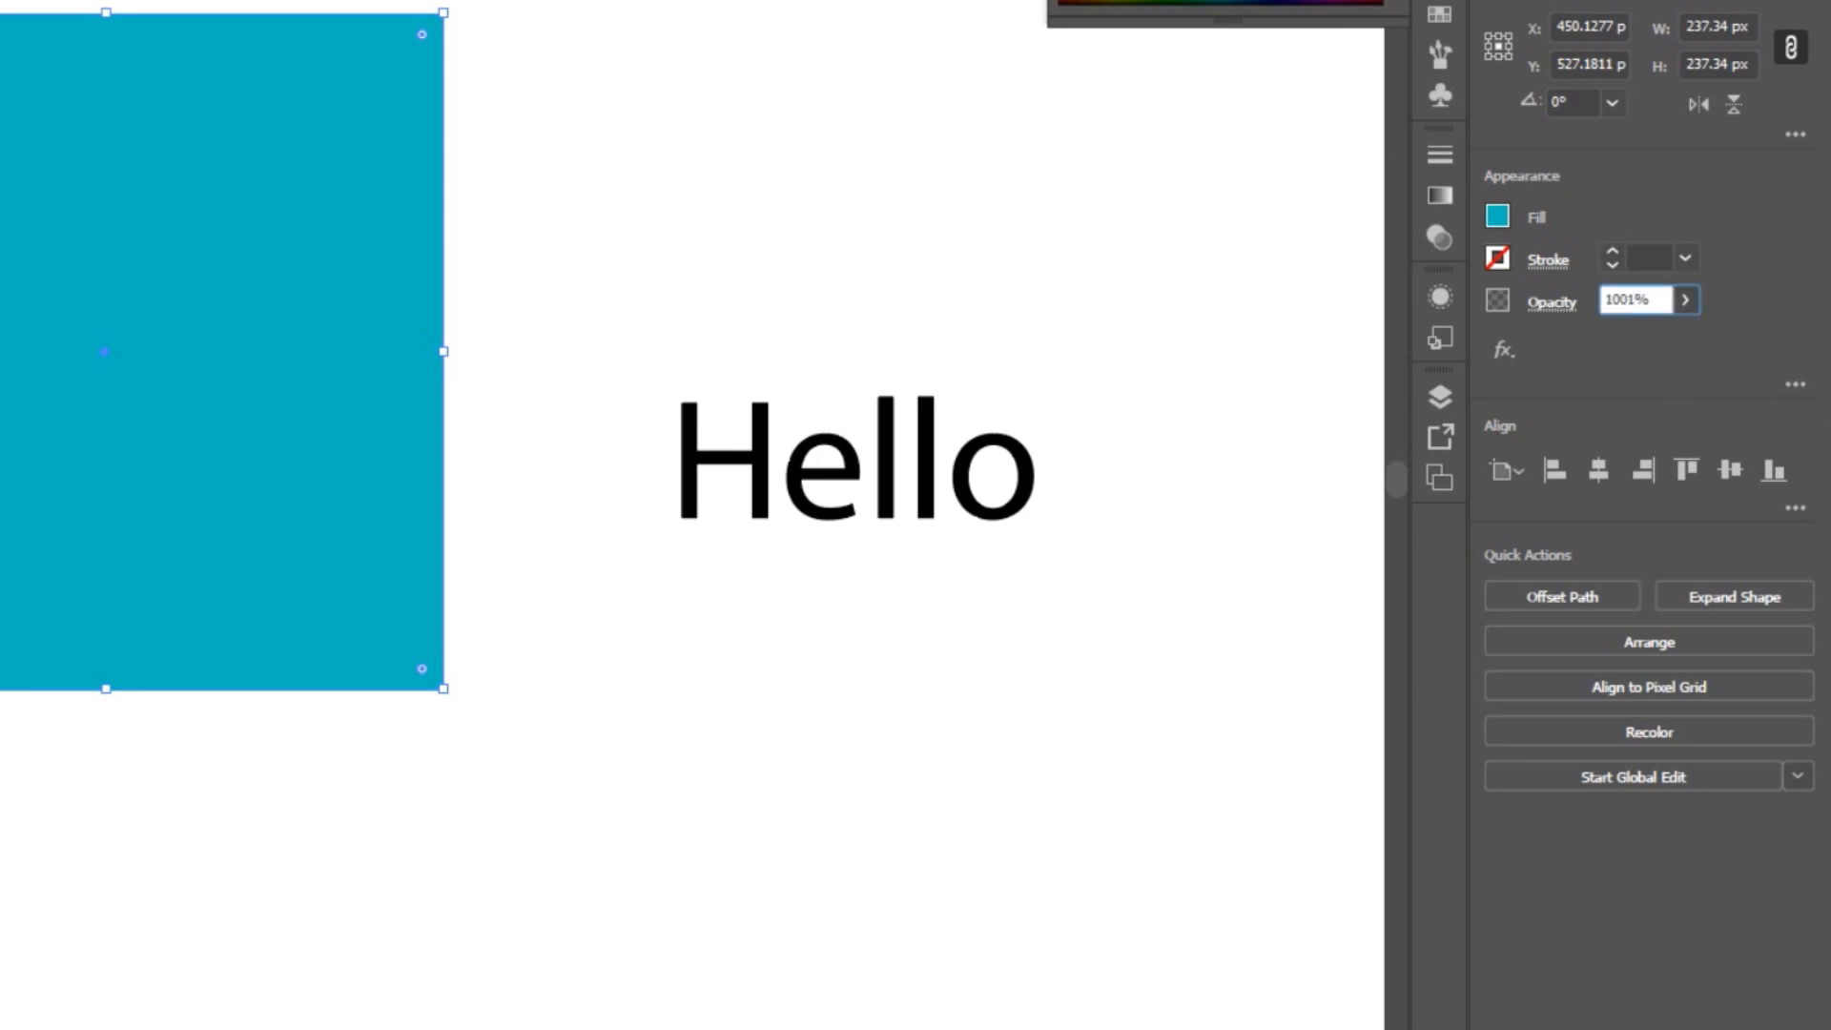
key("BackSpace")
key("BackSpace")
key("BackSpace")
type("50")
key("Return")
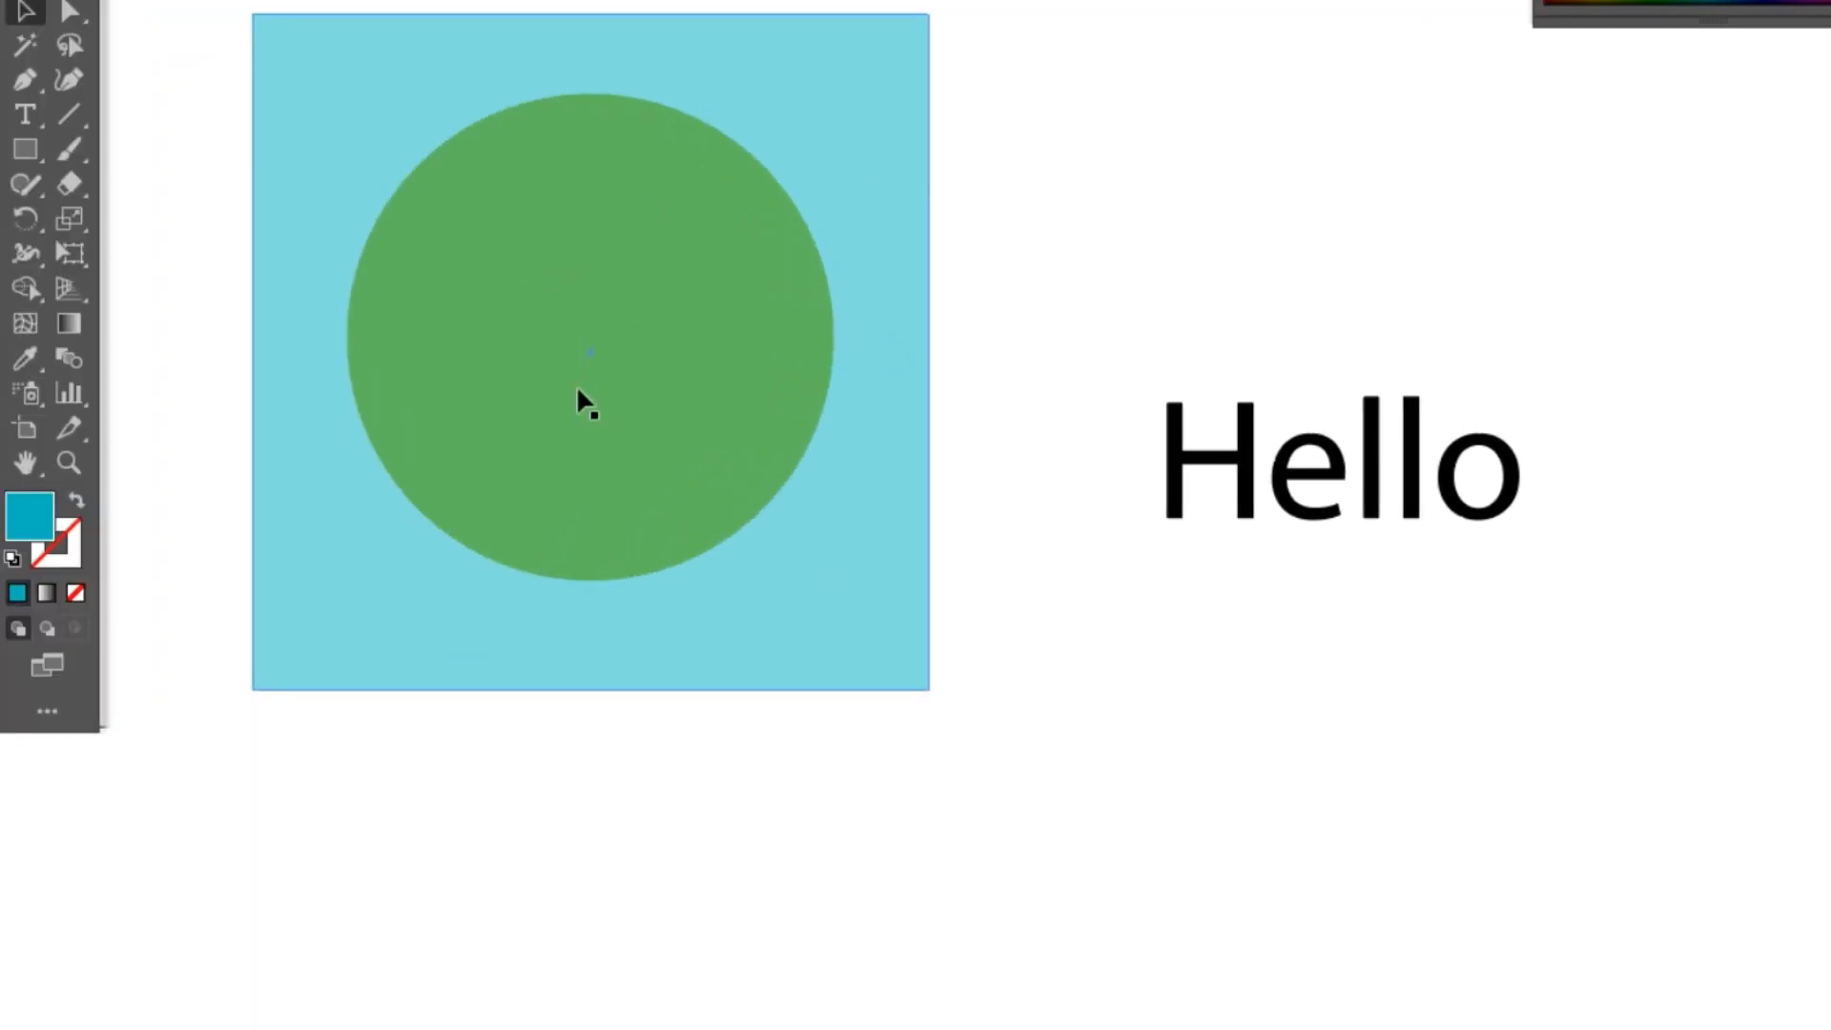
Select the circle behind the translucent square, and move it slightly to the right.
left_click(747, 303)
key("a")
mouse_move(666, 312)
left_mouse_down()
mouse_move(669, 367)
mouse_move(720, 322)
mouse_move(651, 278)
mouse_move(643, 337)
mouse_move(735, 267)
mouse_move(633, 294)
mouse_move(695, 299)
mouse_move(648, 345)
mouse_move(597, 254)
mouse_move(688, 312)
left_mouse_up()
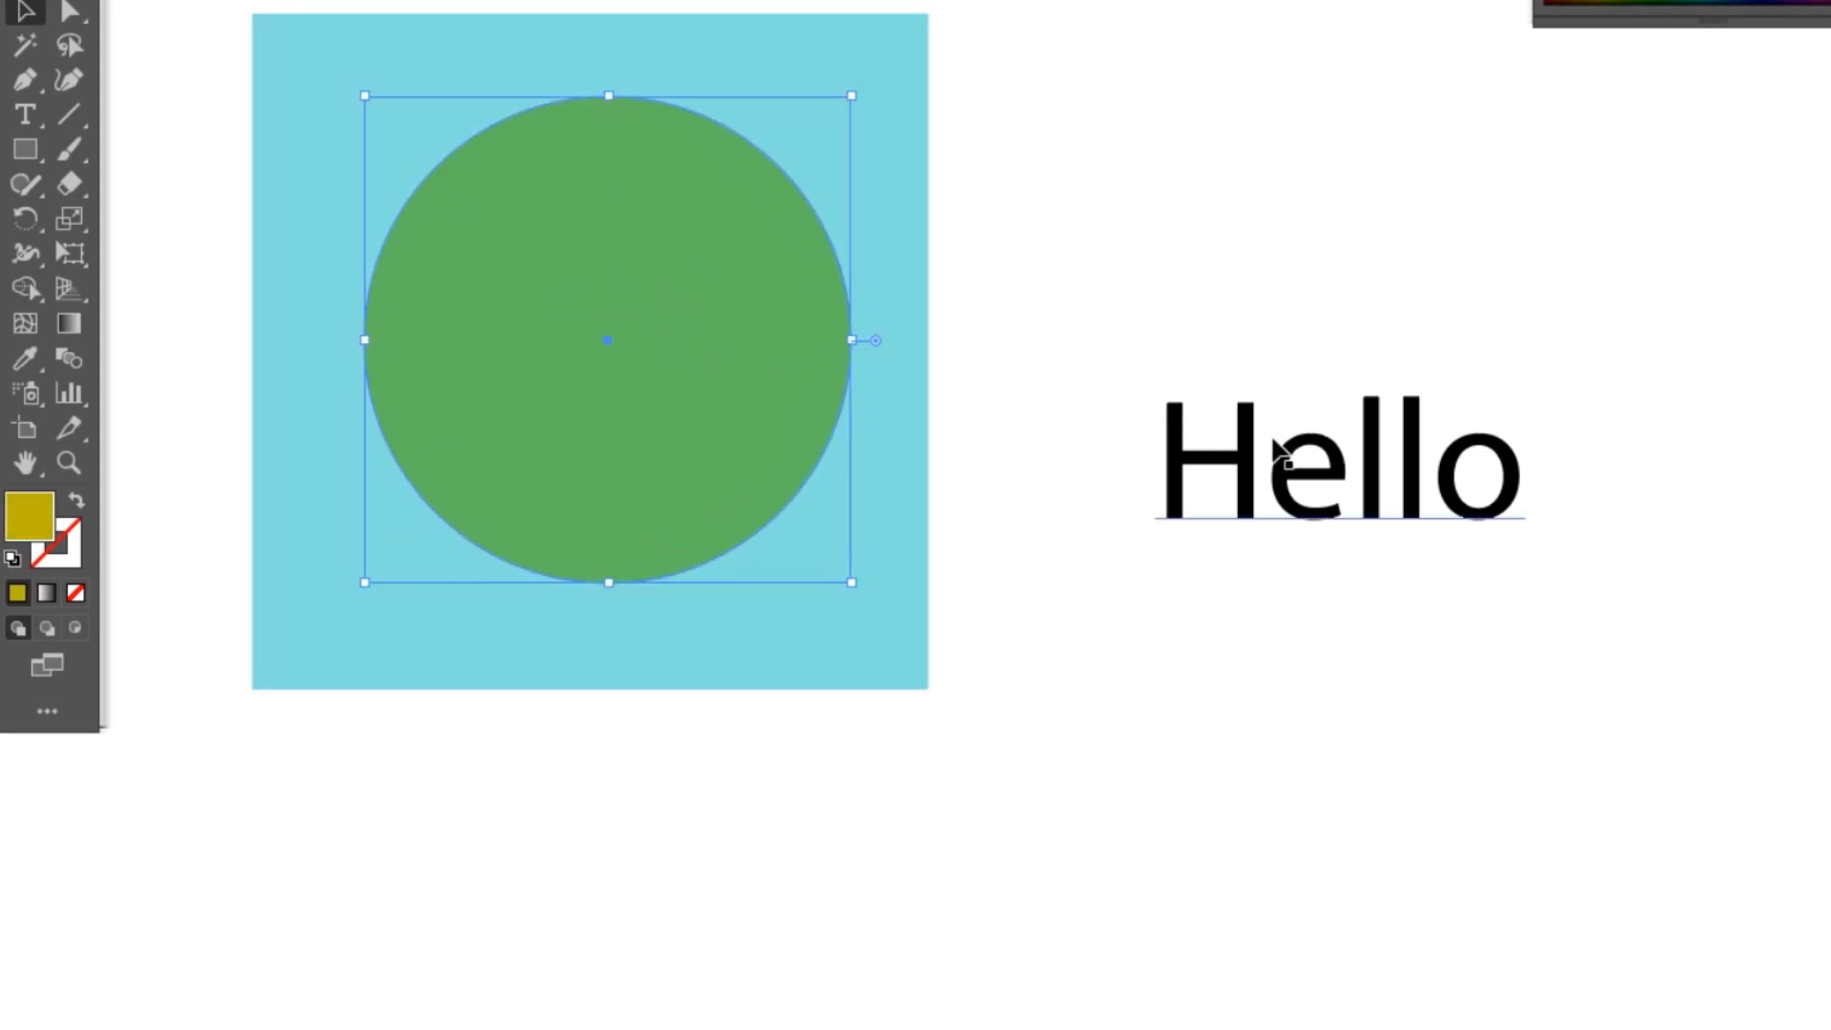